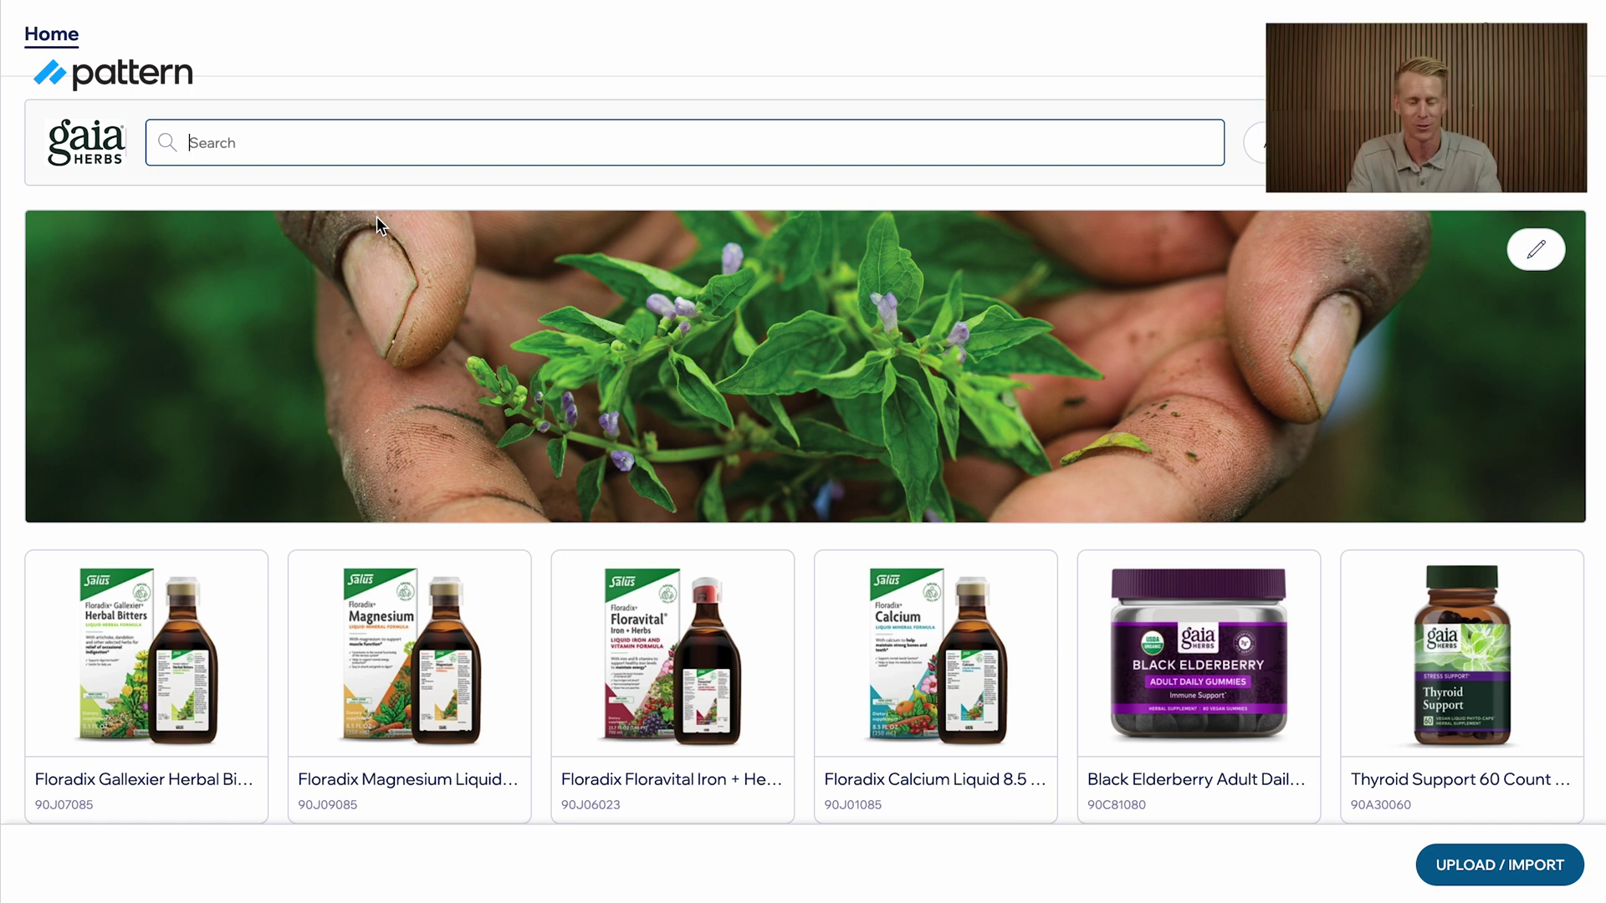
Step: Search the library for "elderberry" and browse the matching files
type("elderberry")
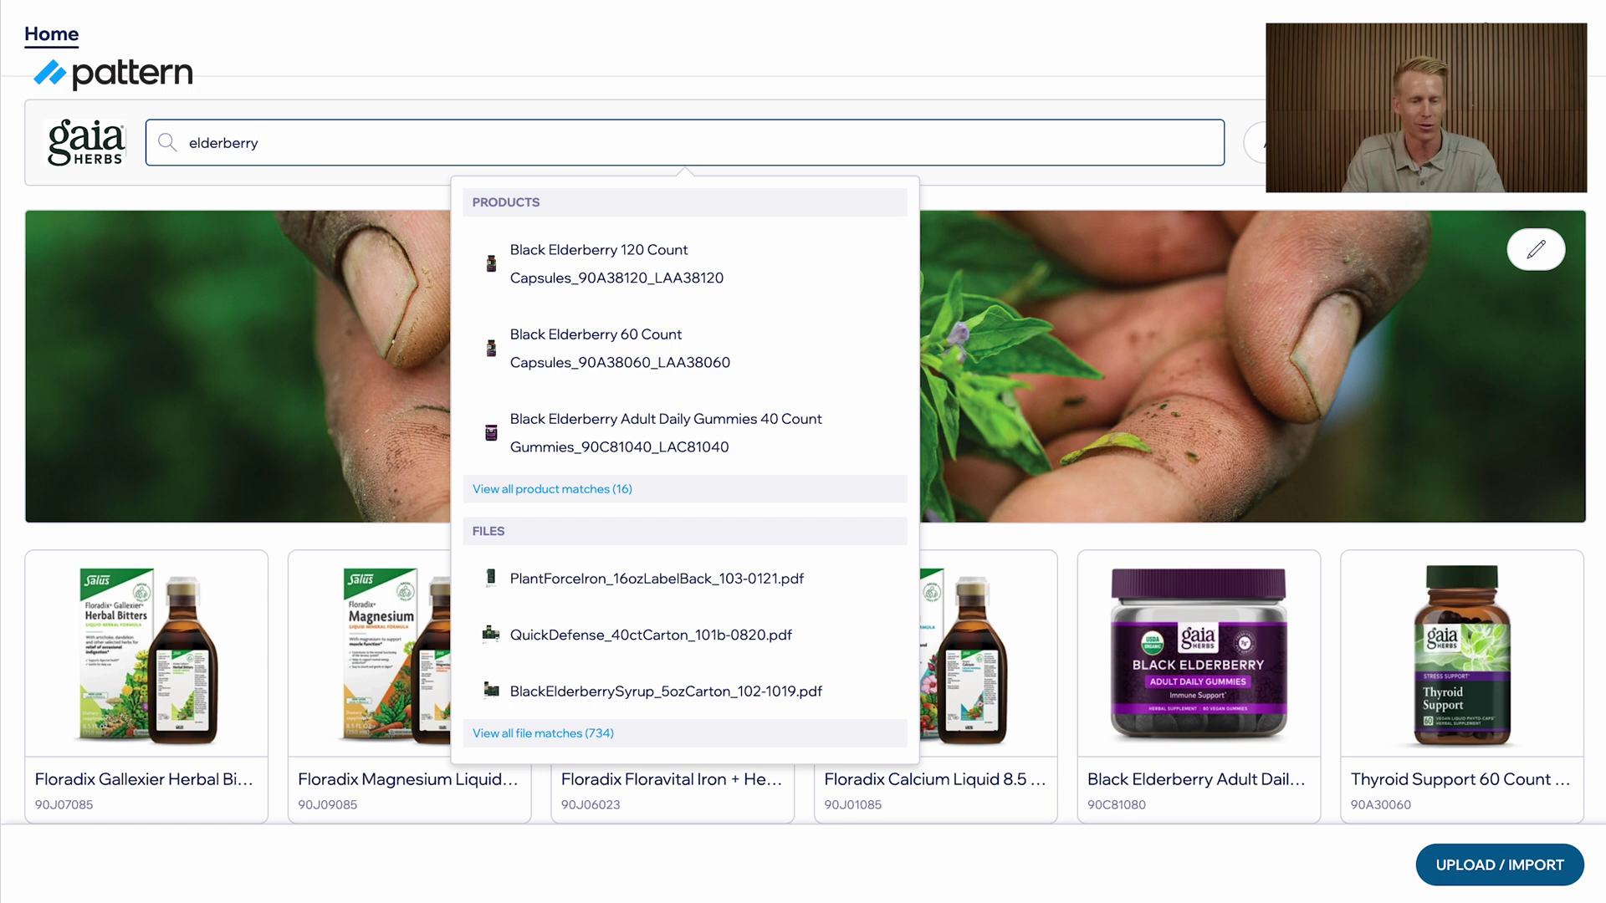
key("Return")
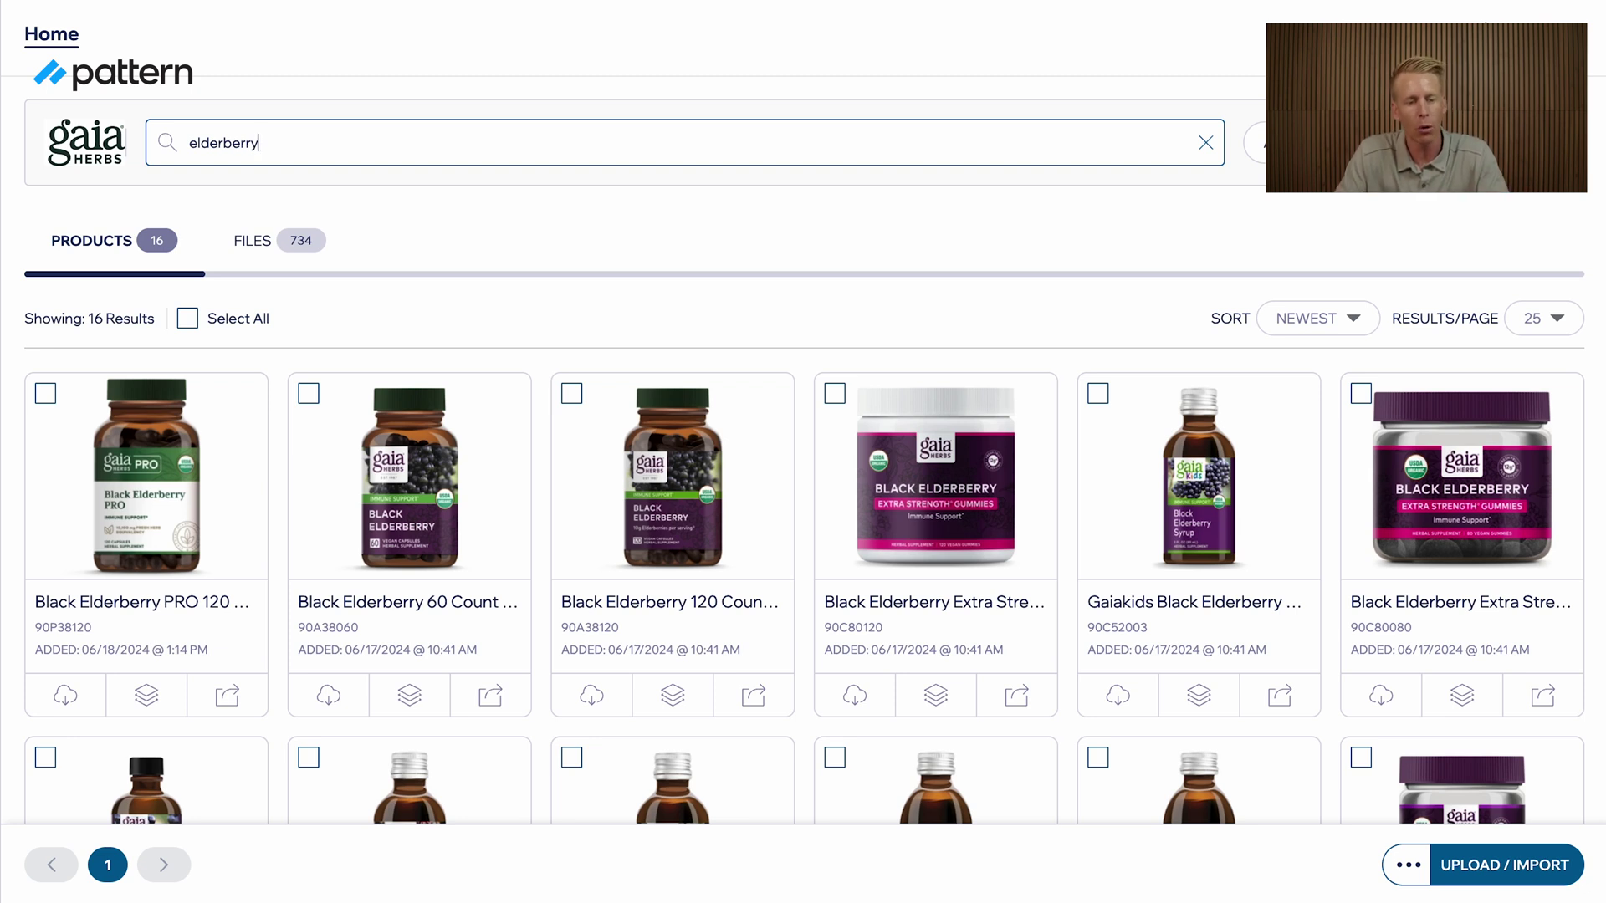
left_click(268, 251)
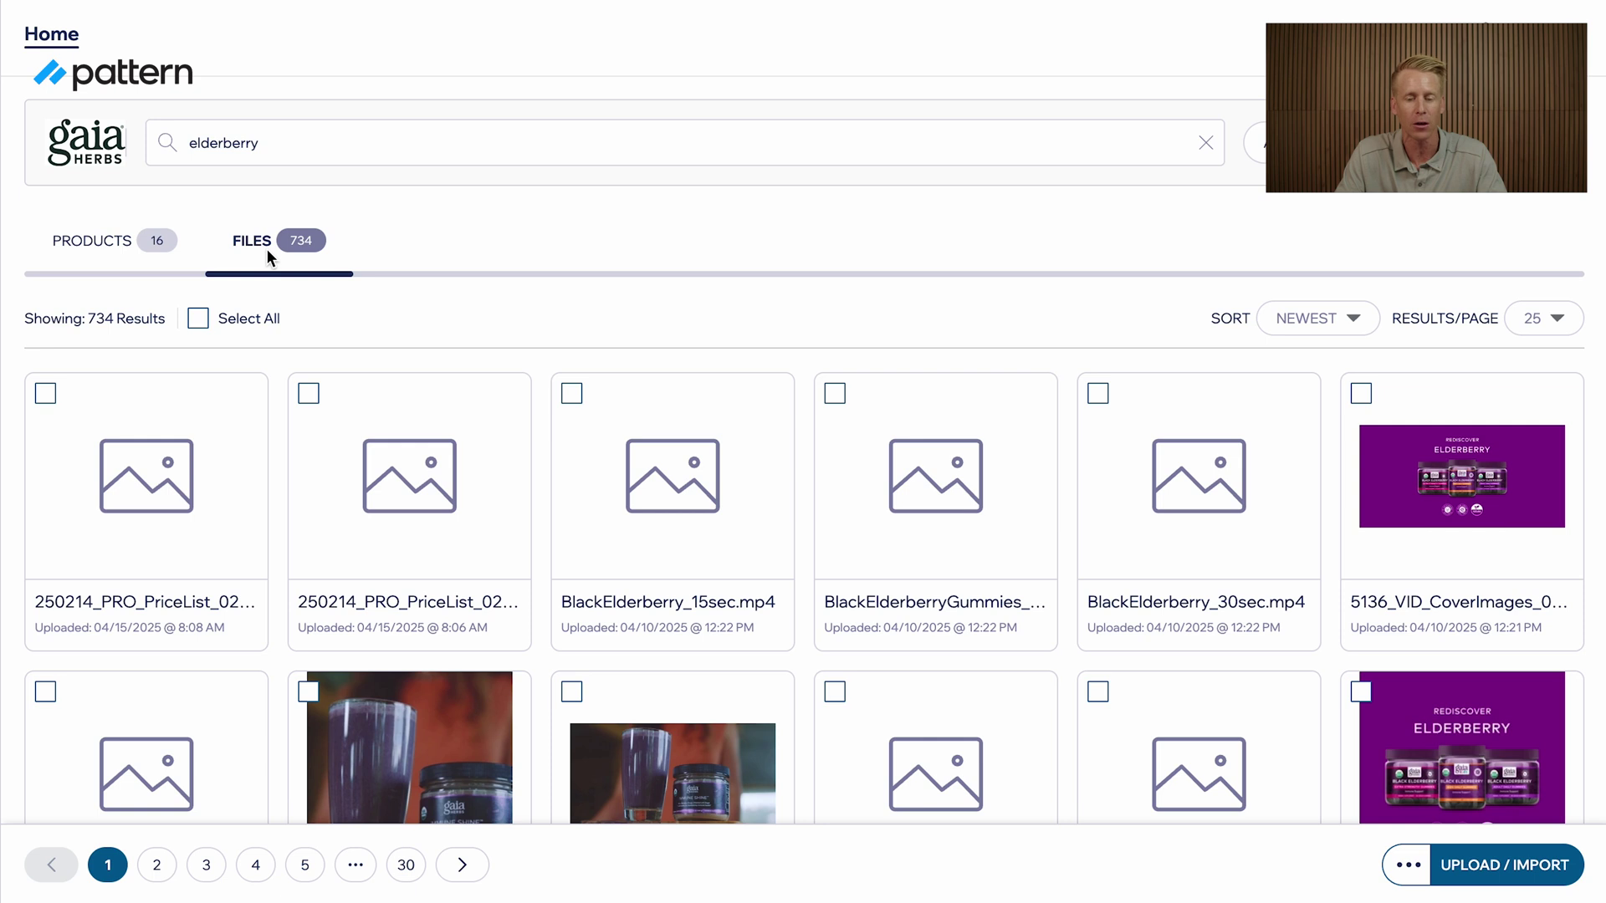
scroll(577, 389, "down", 1)
scroll(577, 389, "down", 9)
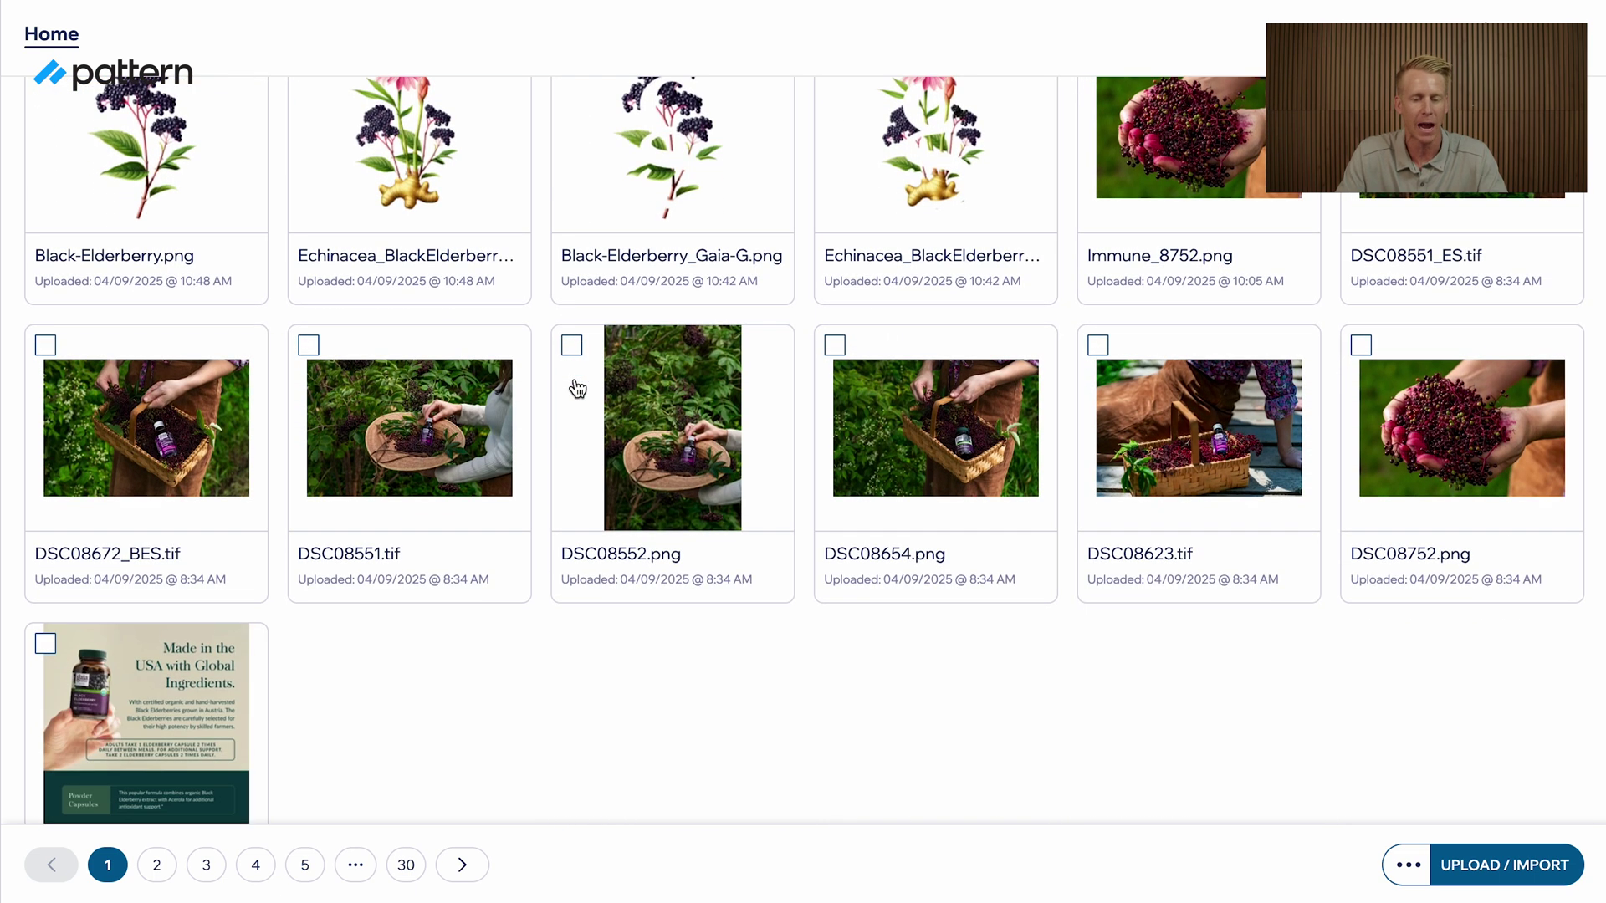
Step: Preview the file DSC08552.png and return to the search results
left_click(639, 423)
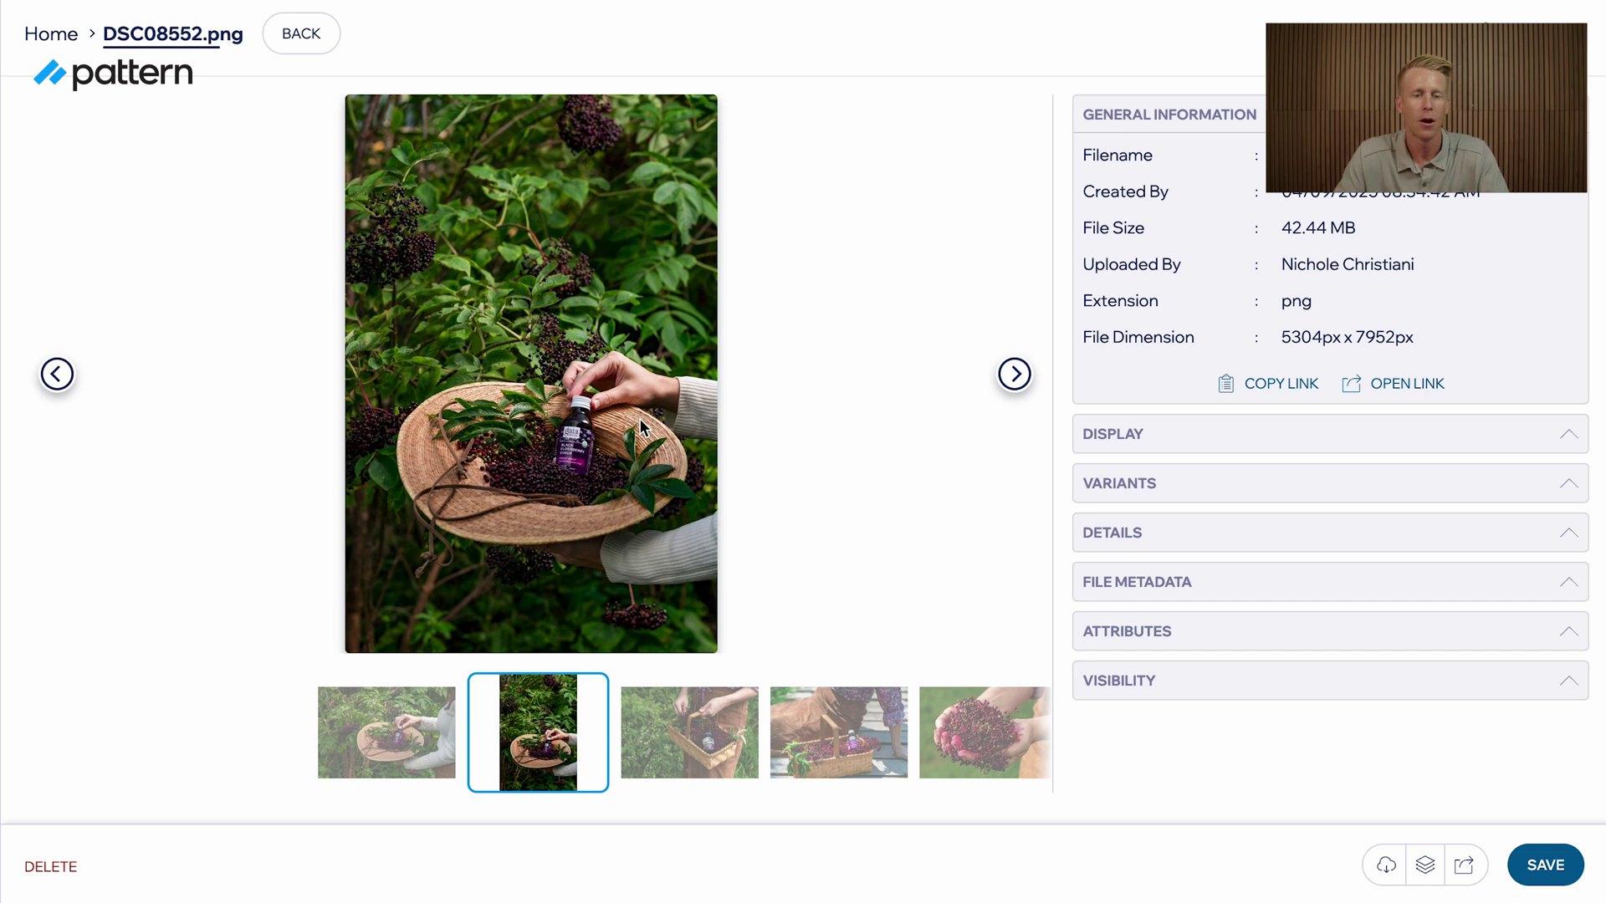
left_click(319, 37)
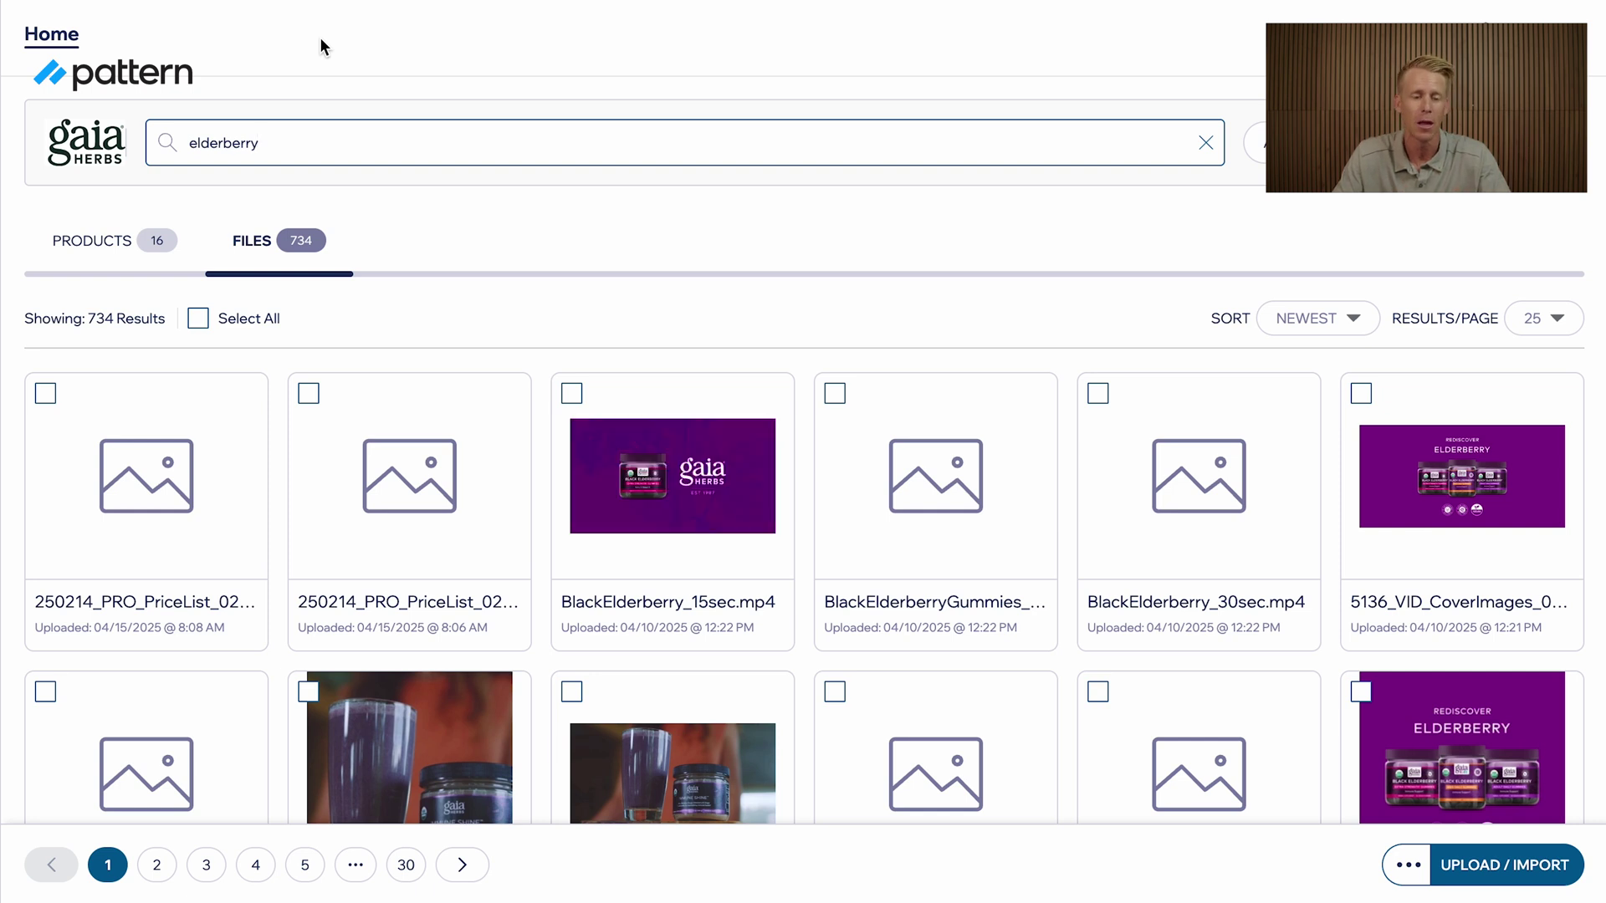
Step: Open the Black Elderberry 60 Count Capsules product from the product matches and browse its images
left_click(134, 244)
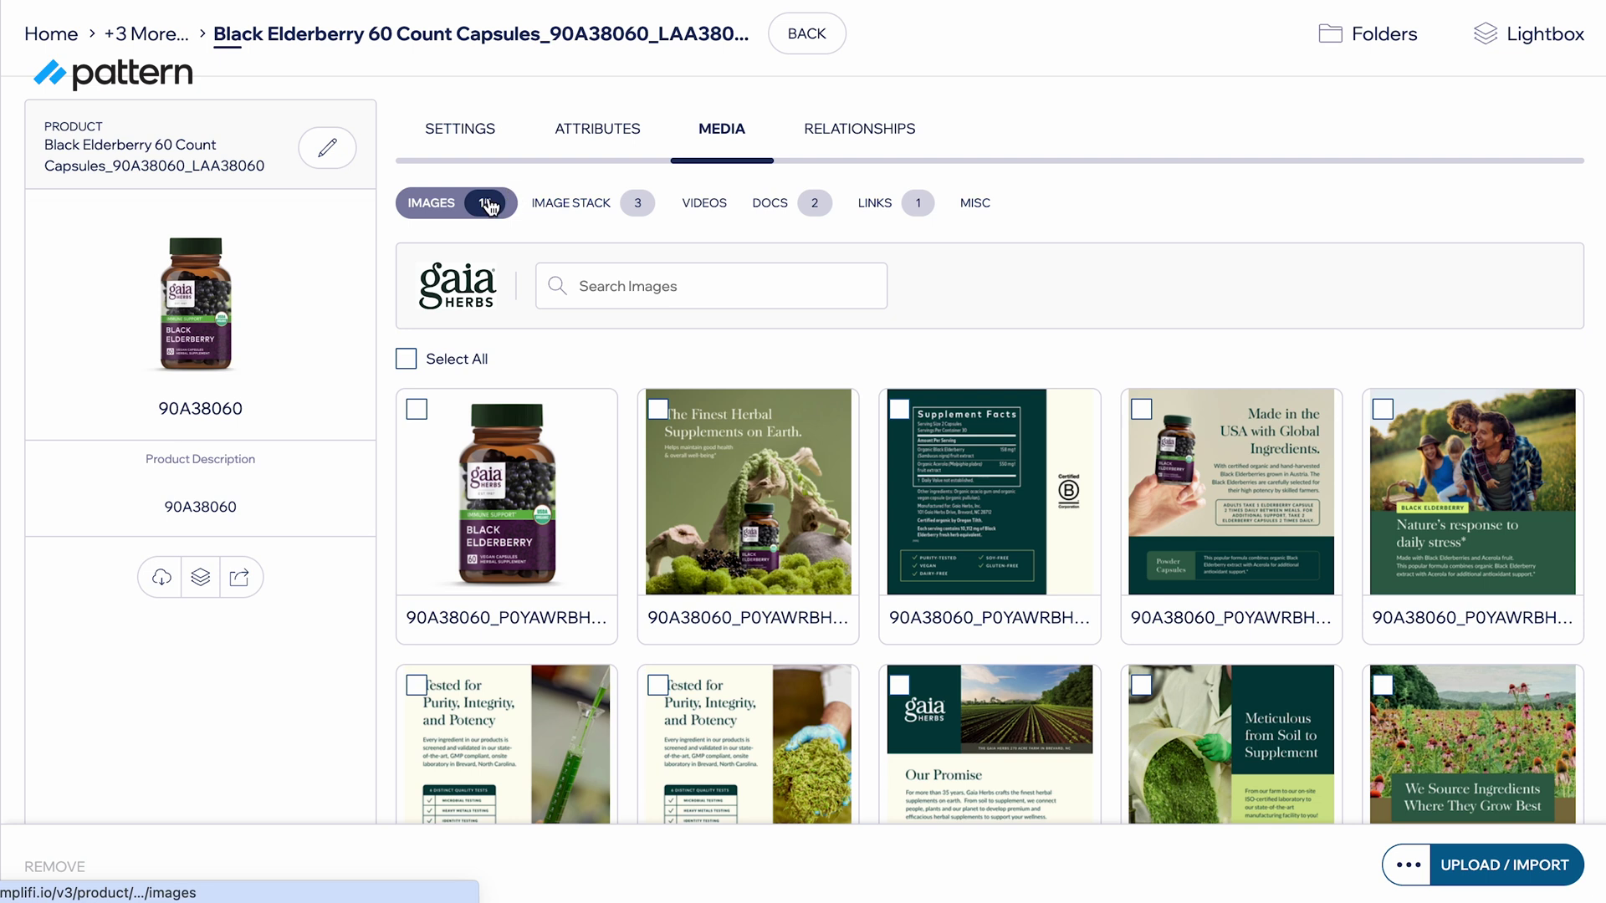
scroll(597, 506, "down", 3)
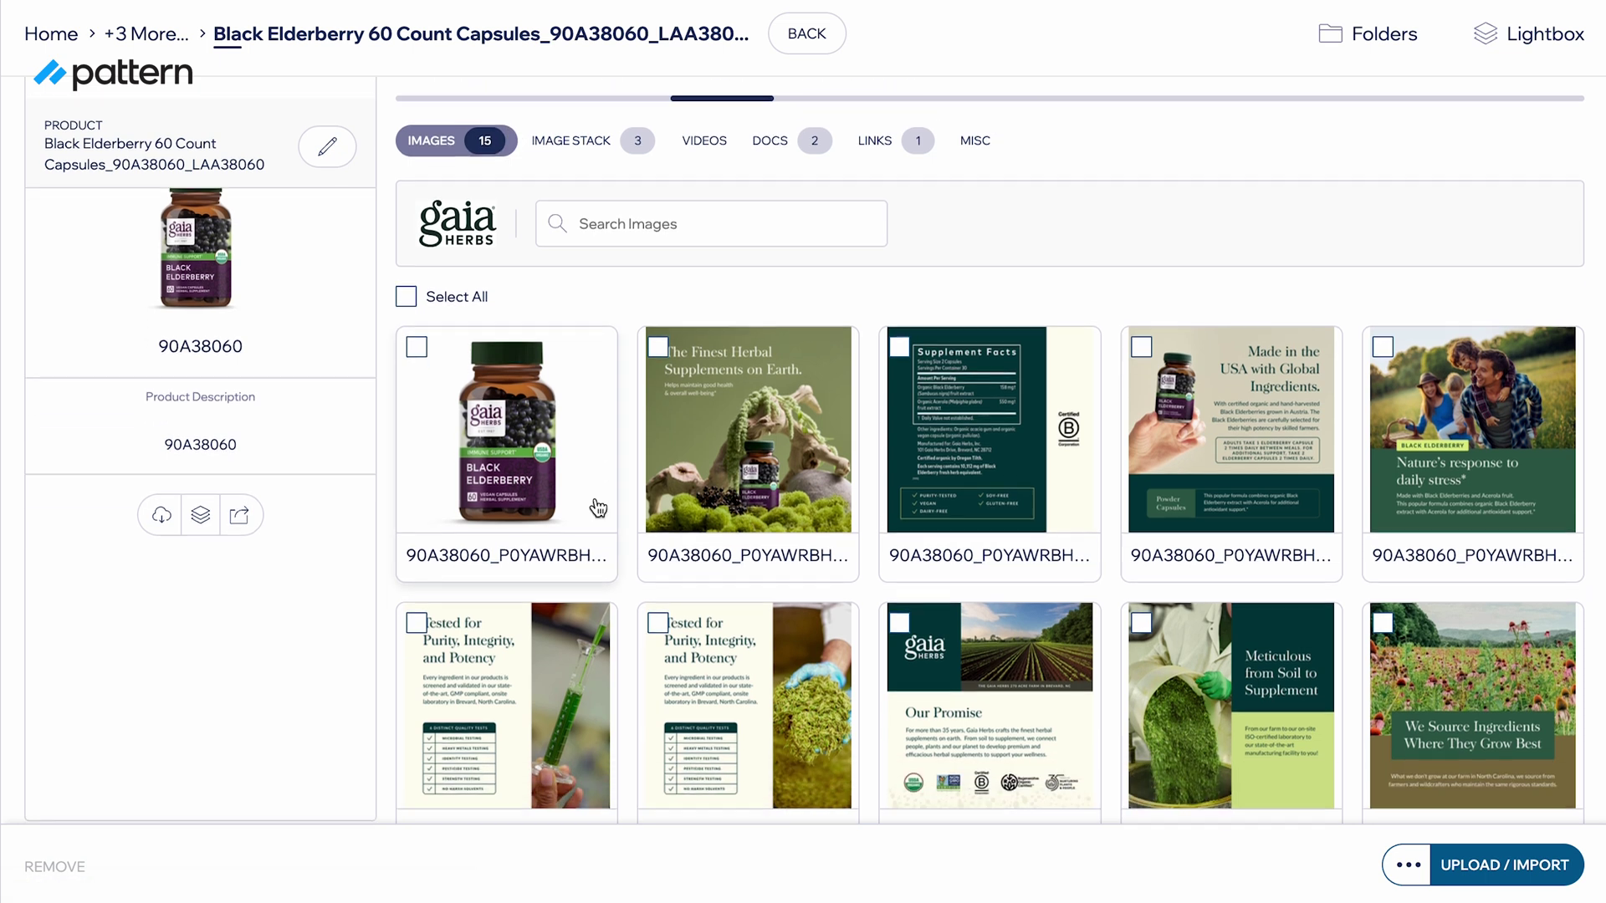
scroll(597, 506, "up", 5)
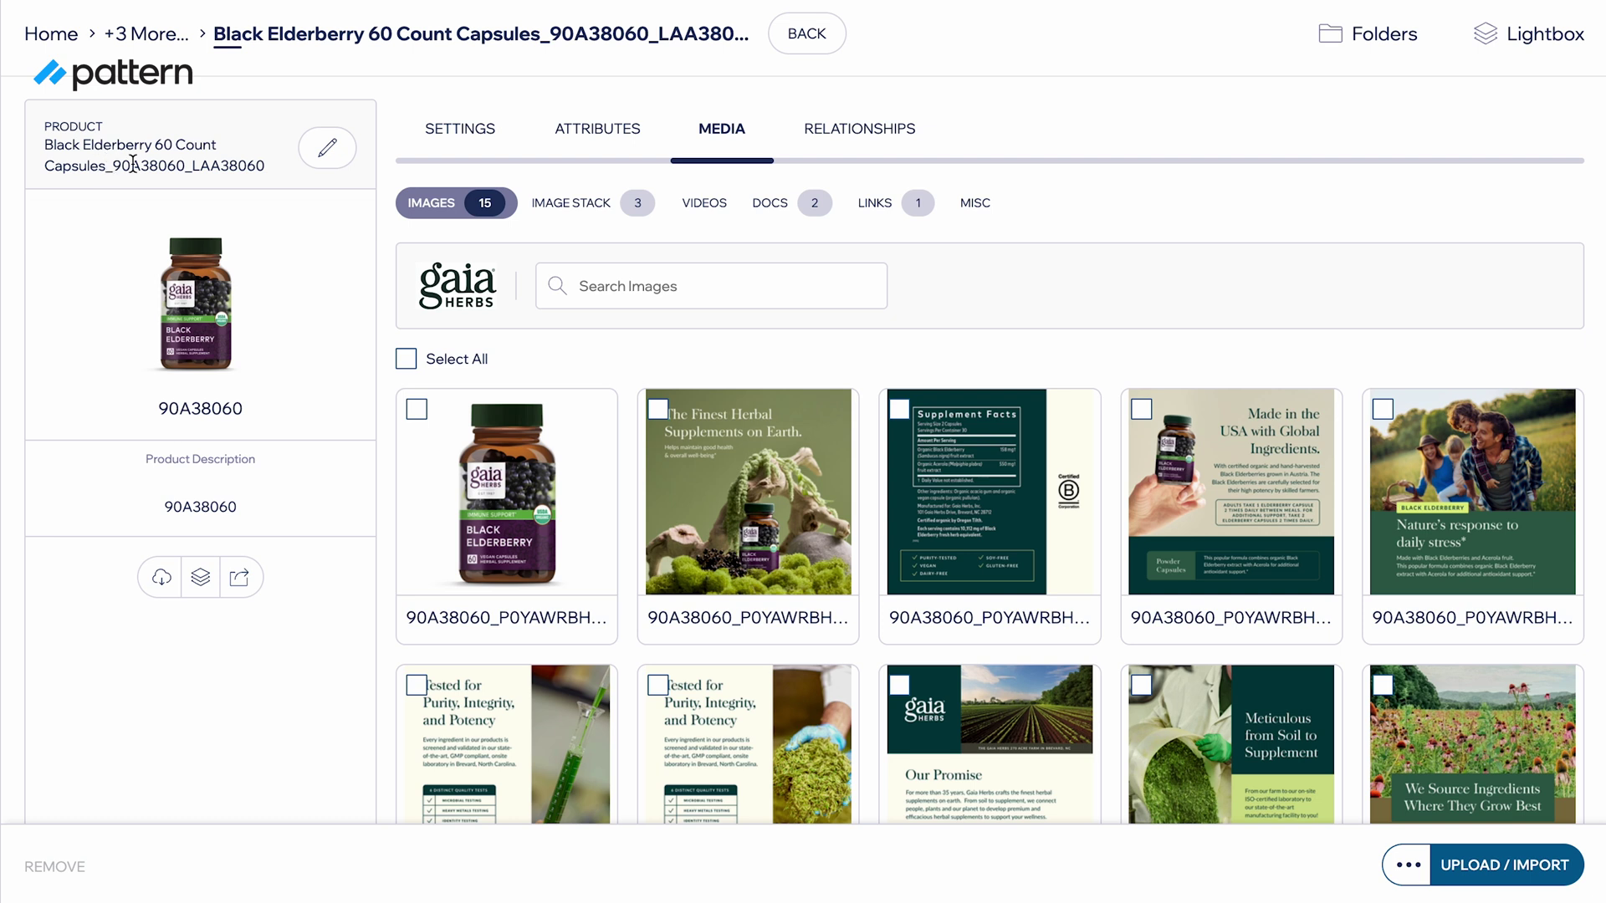
Step: Review the product's attributes under Case Specs and Product Info Certs & Claims, including the Non-GMO Project Verified entry
left_click(599, 148)
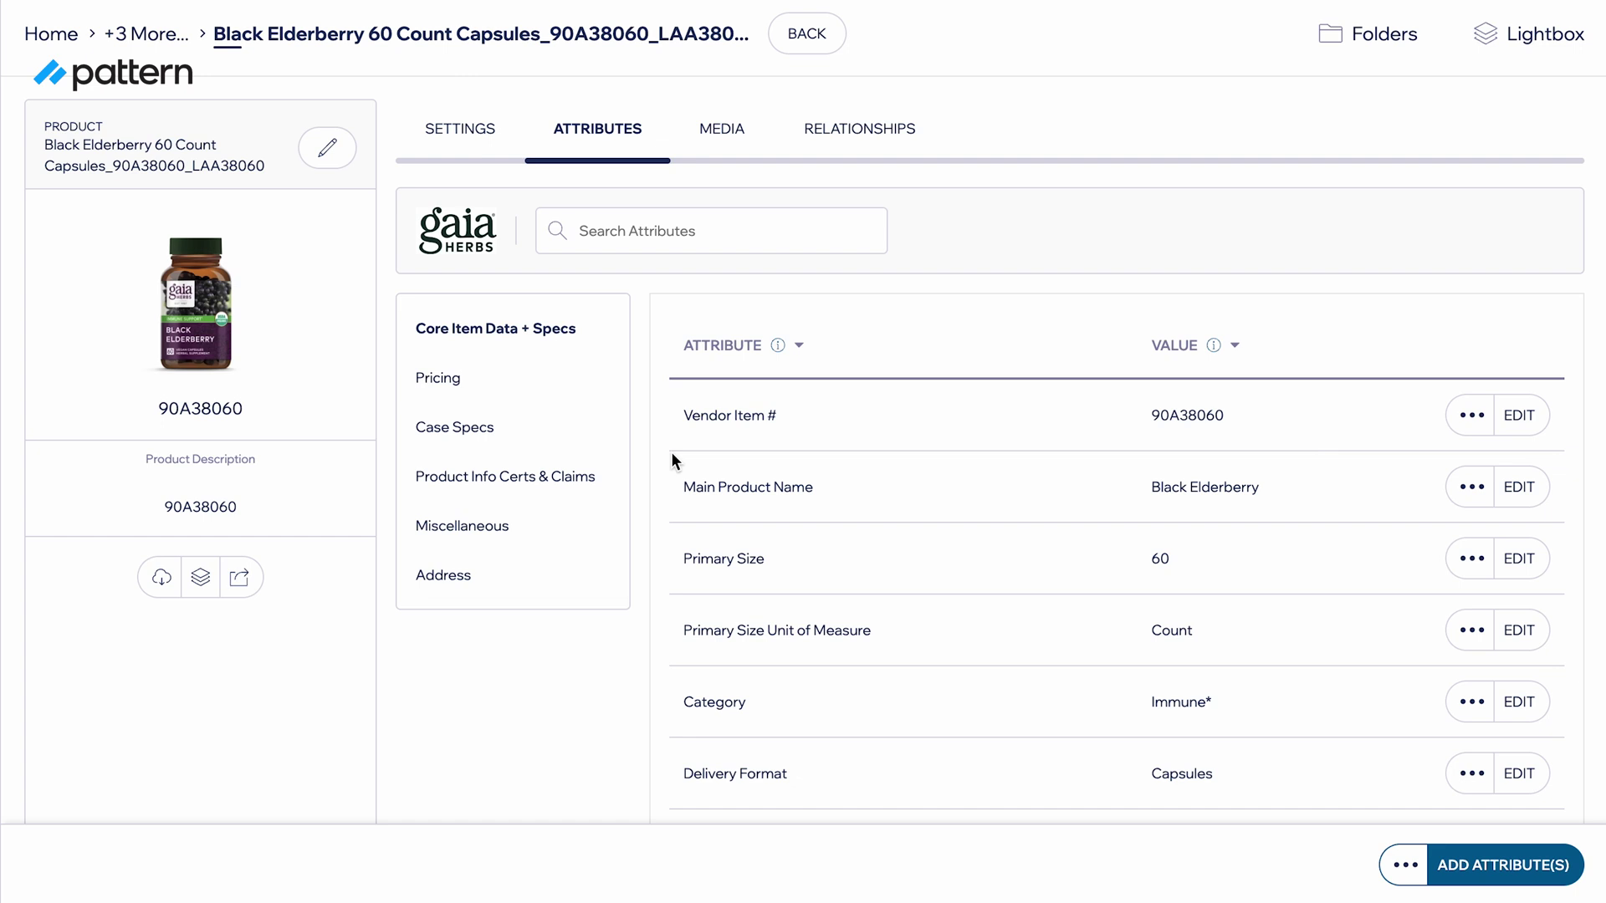
left_click(452, 395)
left_click(457, 430)
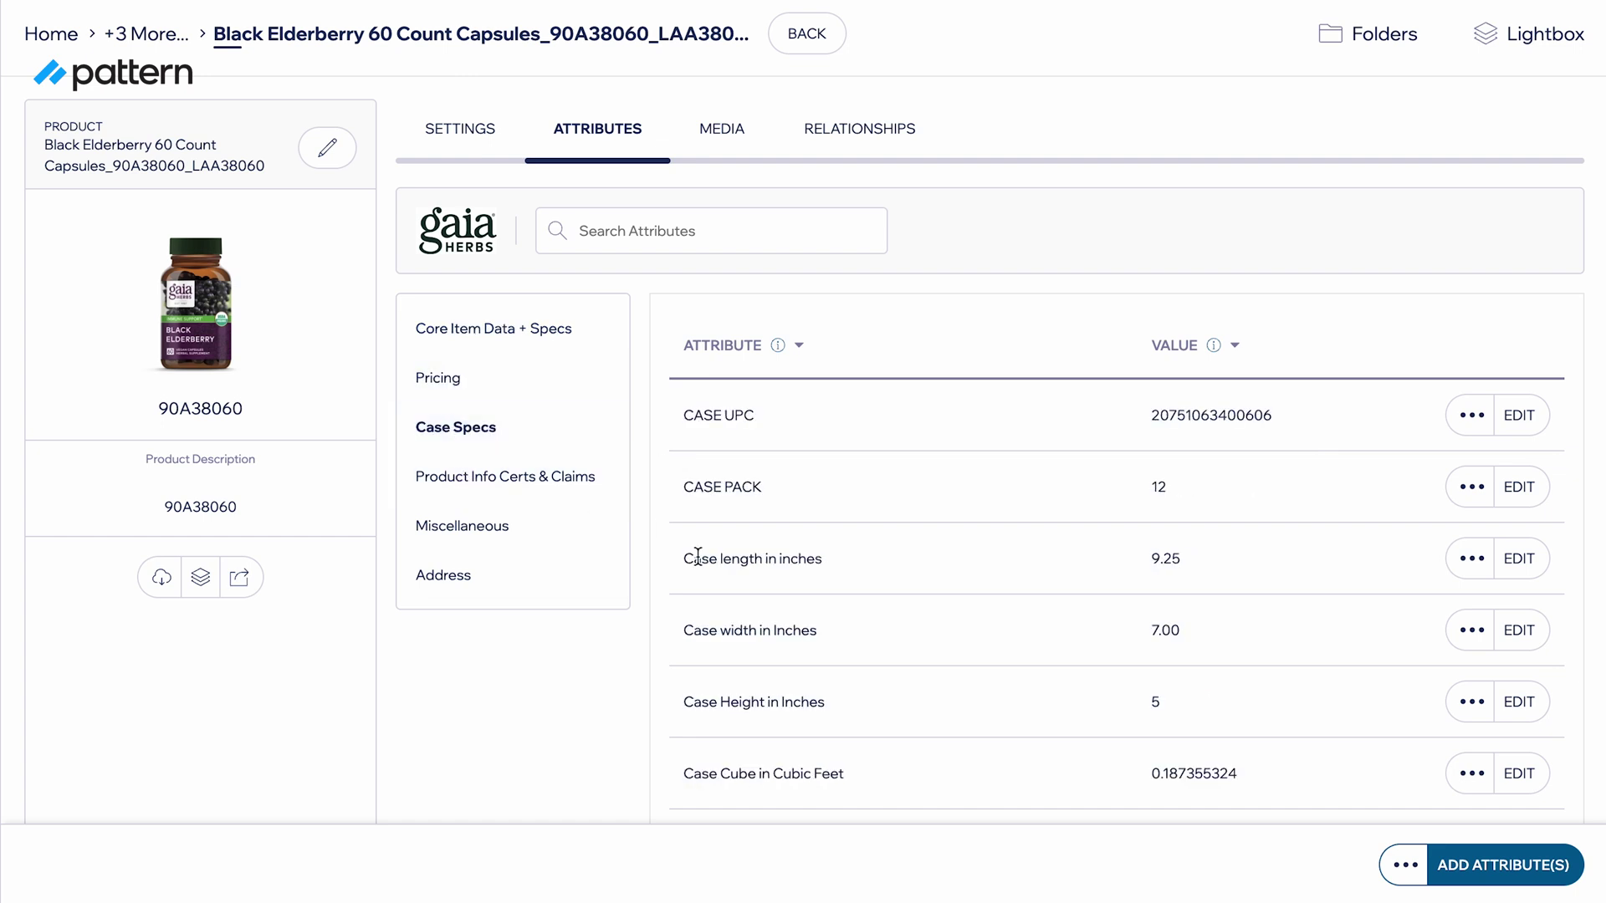
scroll(698, 556, "down", 3)
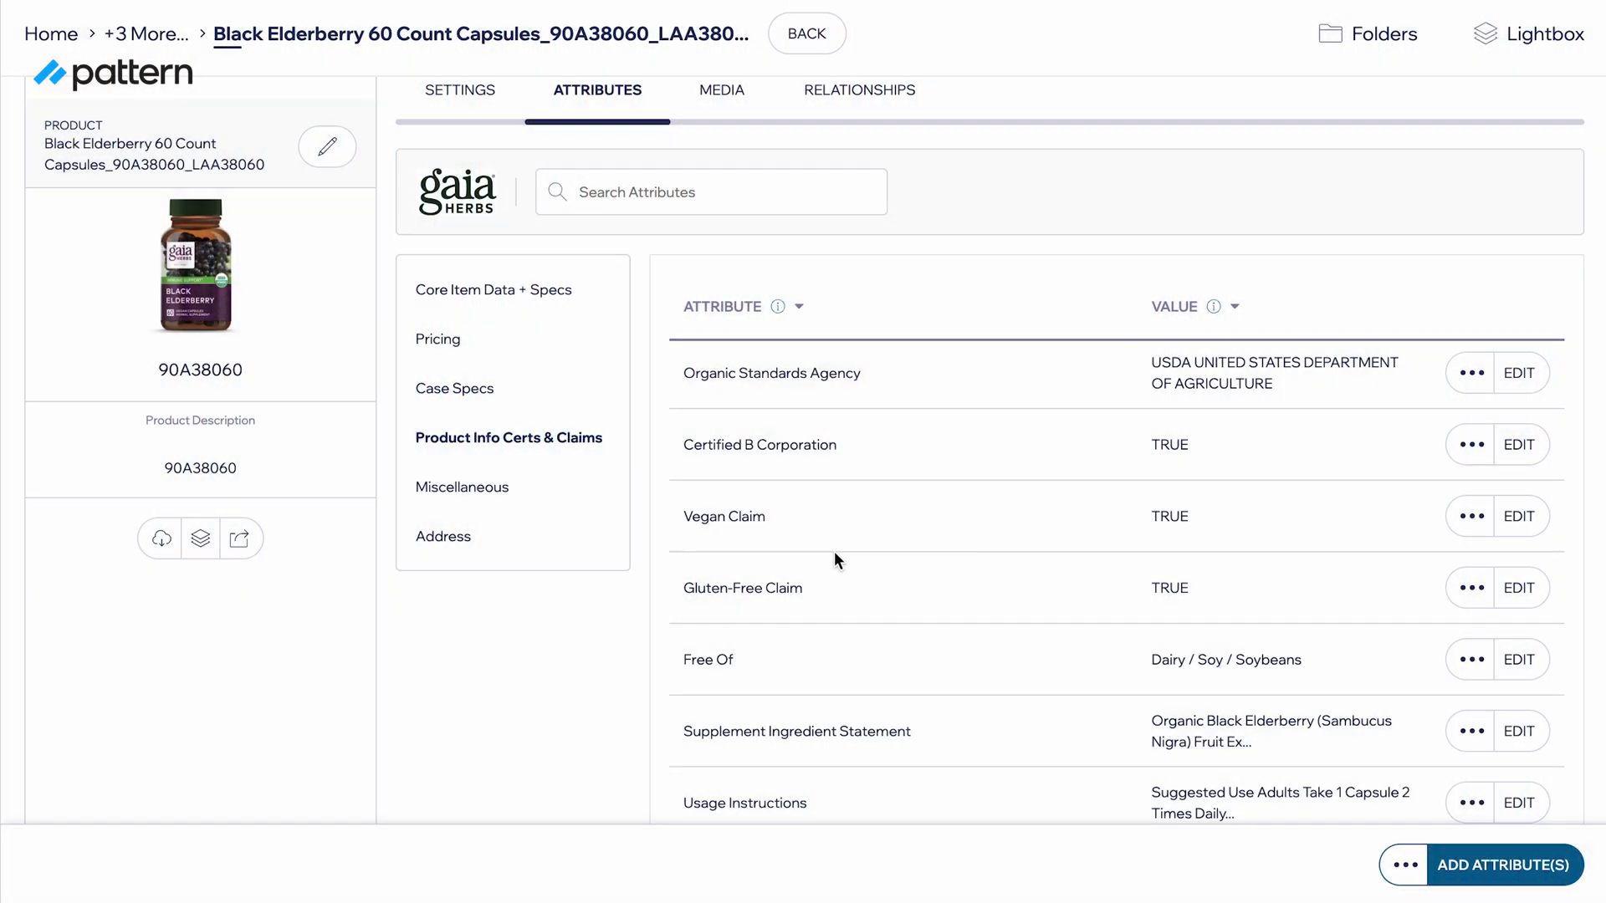
scroll(835, 554, "down", 6)
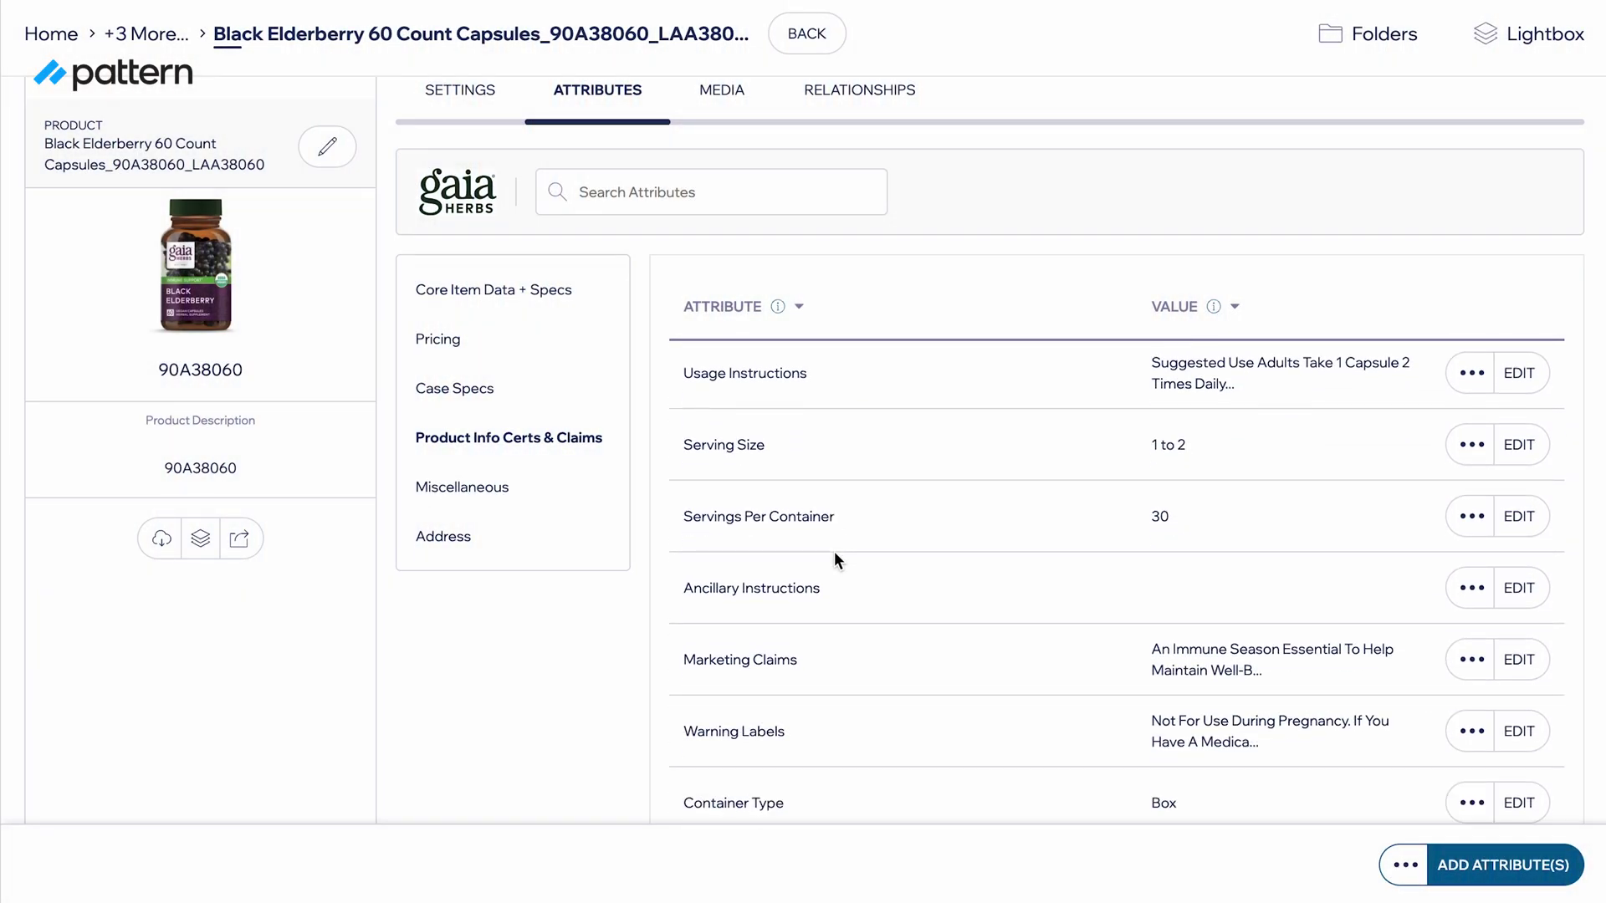
scroll(835, 559, "up", 7)
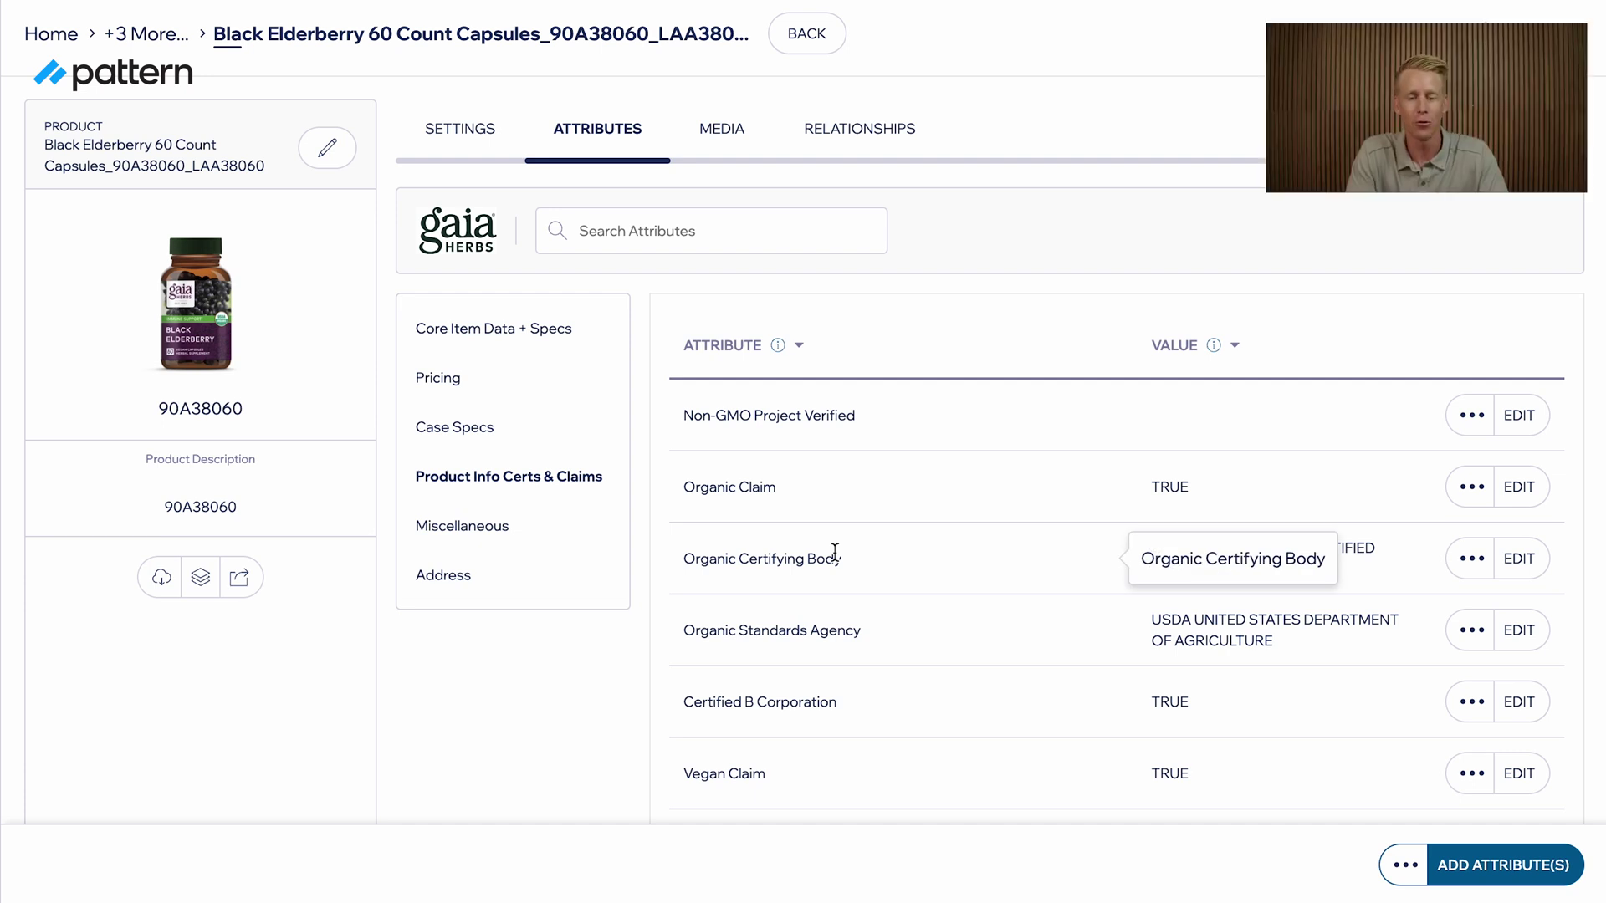
left_click_drag(763, 415, 697, 415)
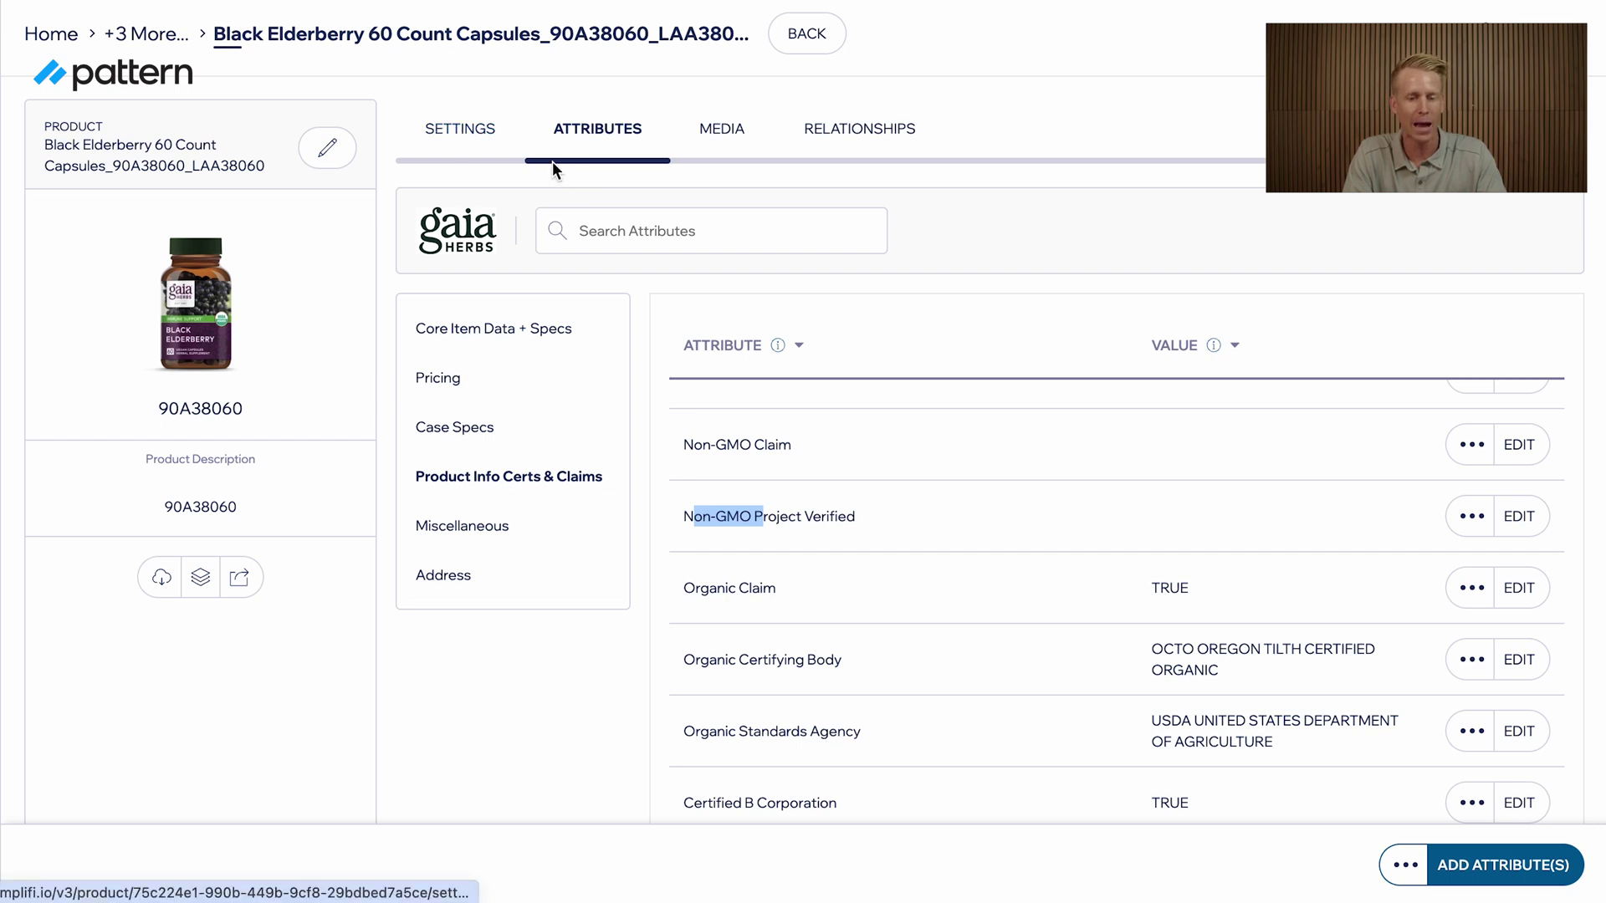
Step: Open 90A38060_P0YAWRBH_US_ISP_01.jpg from the product's media and check its file size
left_click(713, 148)
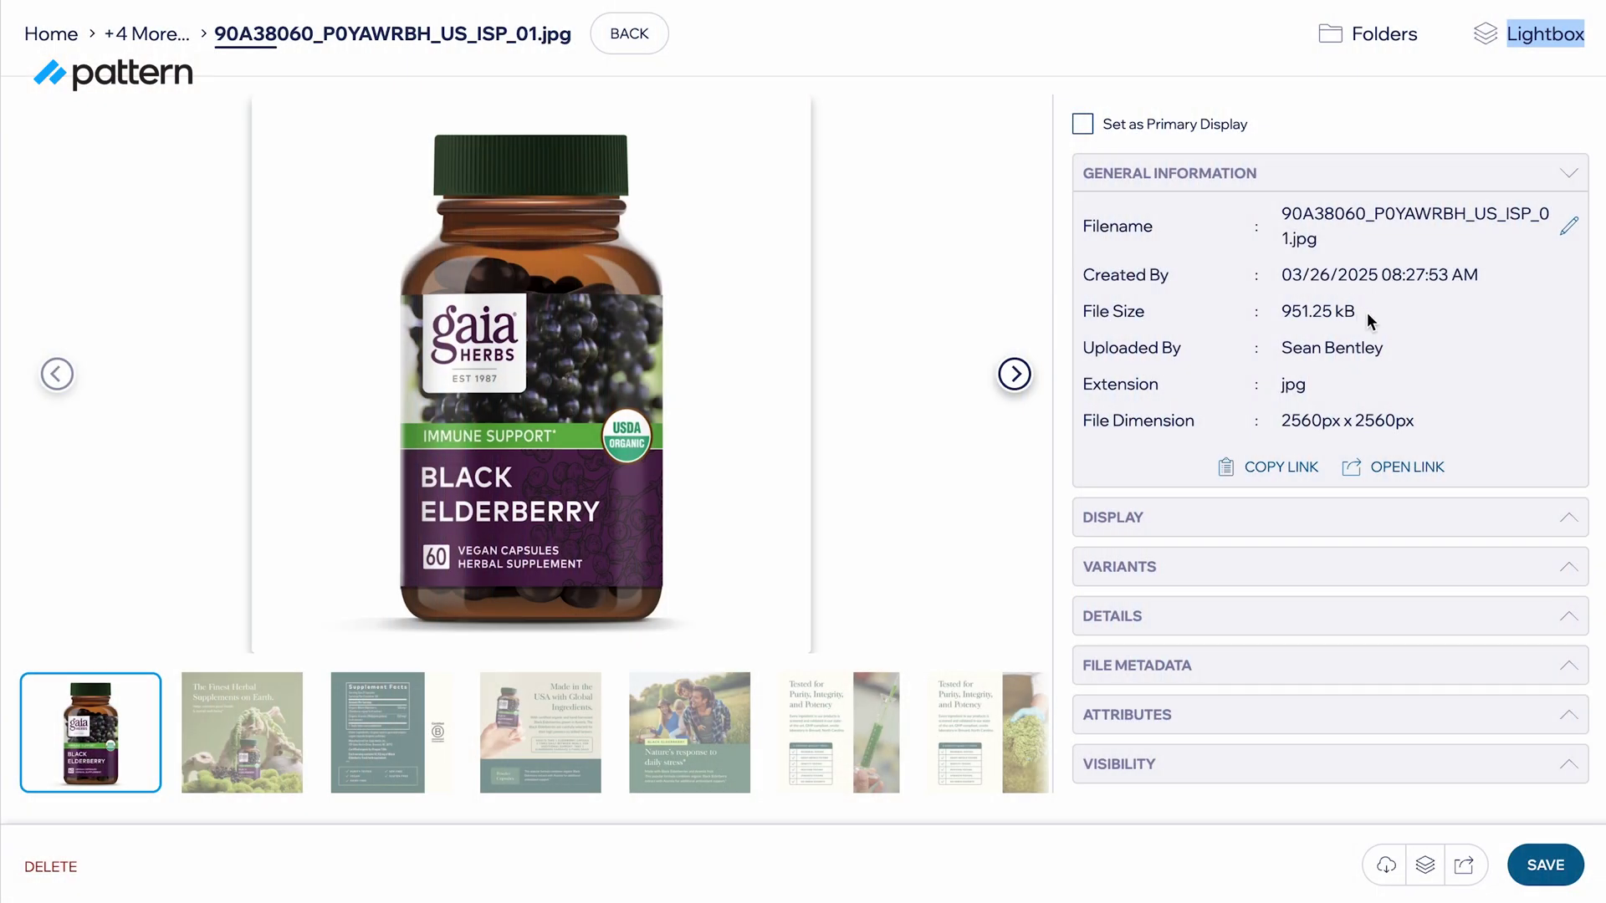
left_click_drag(1365, 313, 1276, 314)
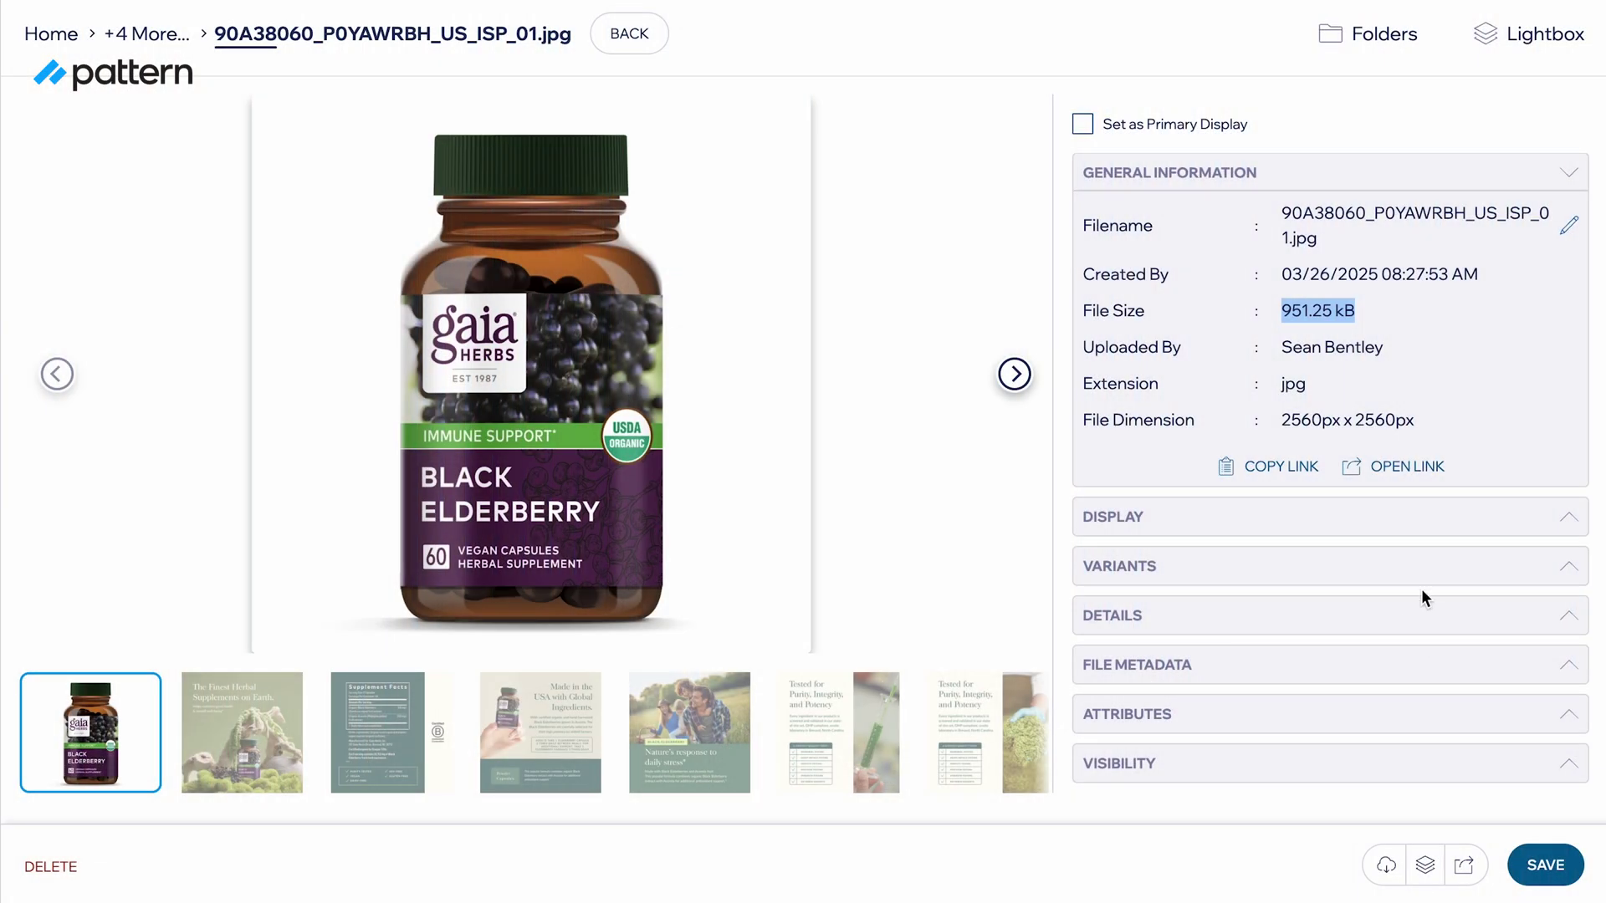
Step: Expand the image's variants and review the JPG, PNG and WEBP formats of the Large variant
left_click(1419, 574)
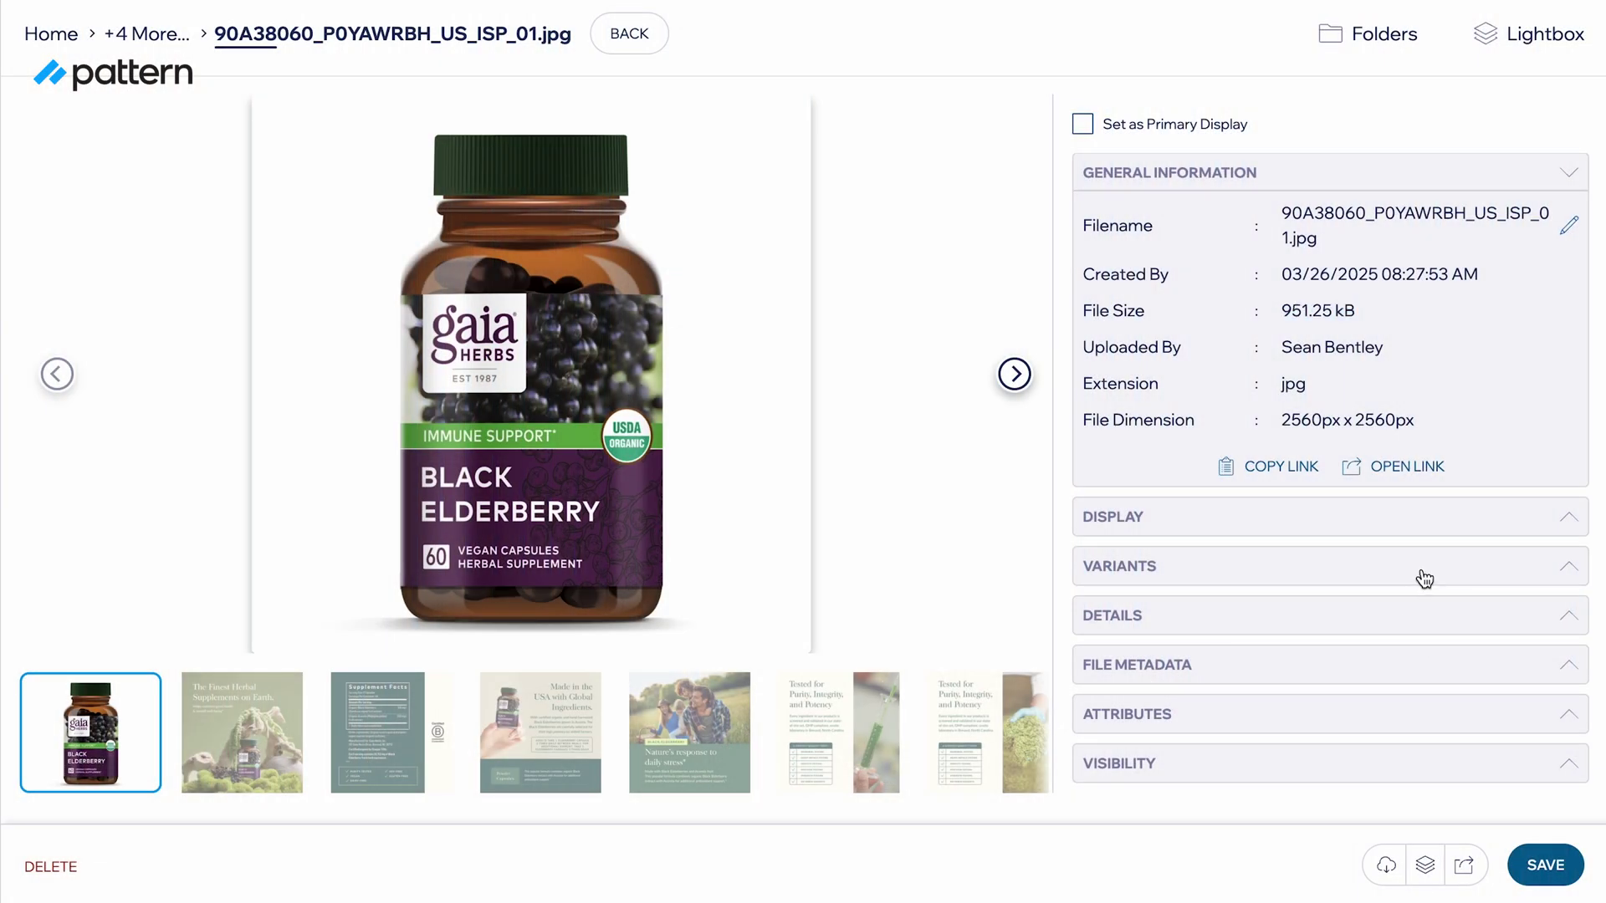
left_click(1390, 619)
scroll(1391, 627, "down", 3)
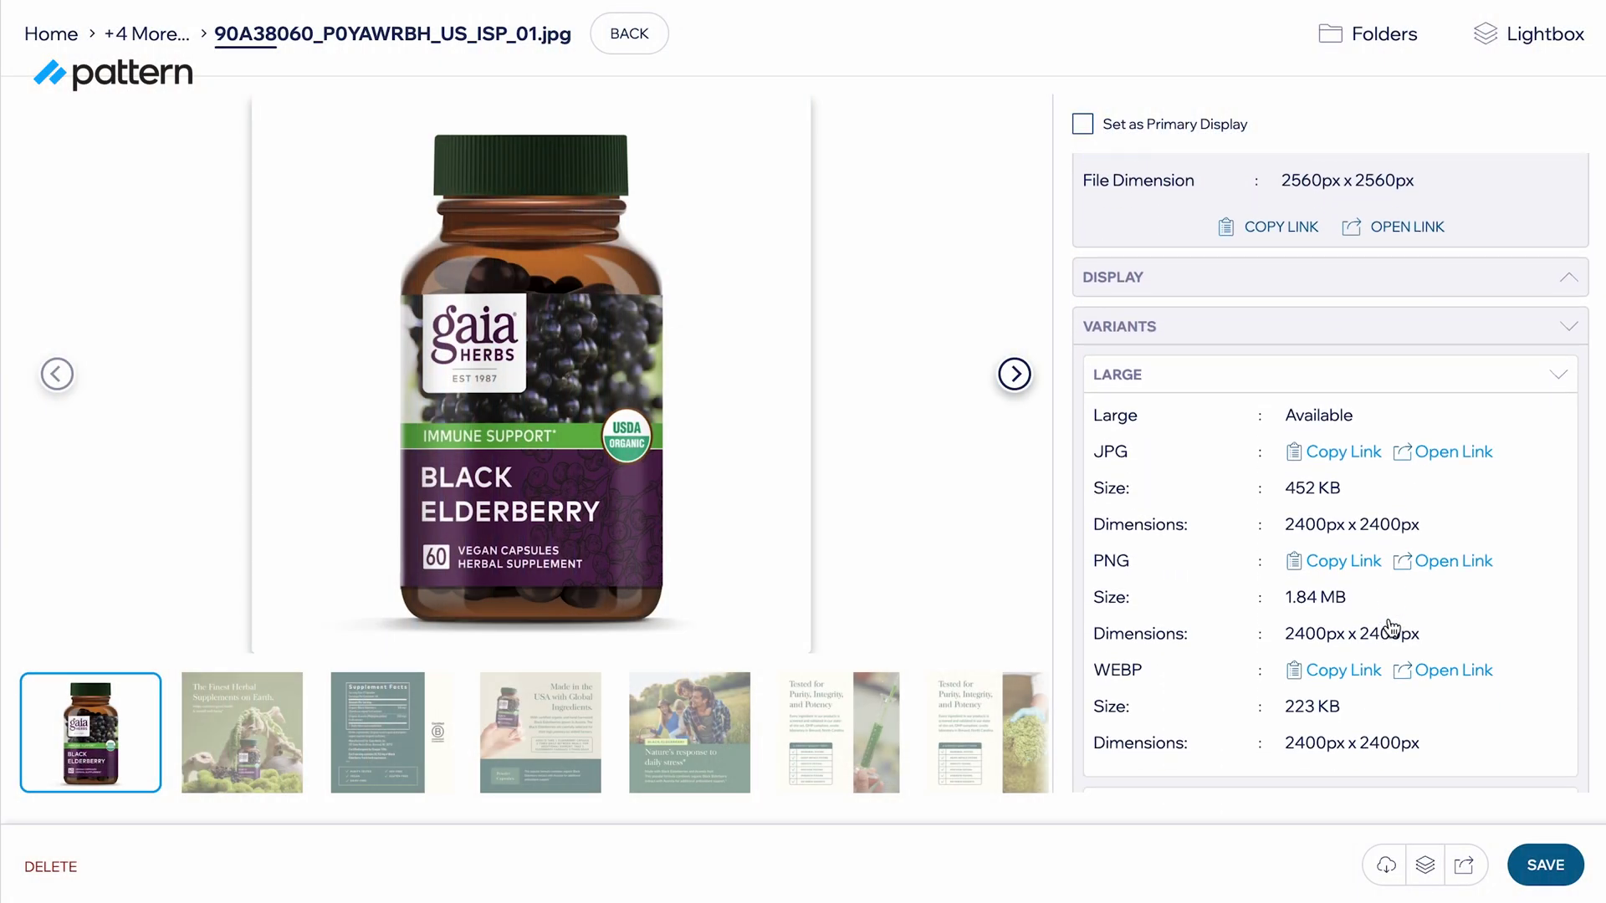
scroll(1390, 627, "down", 1)
scroll(1391, 626, "down", 1)
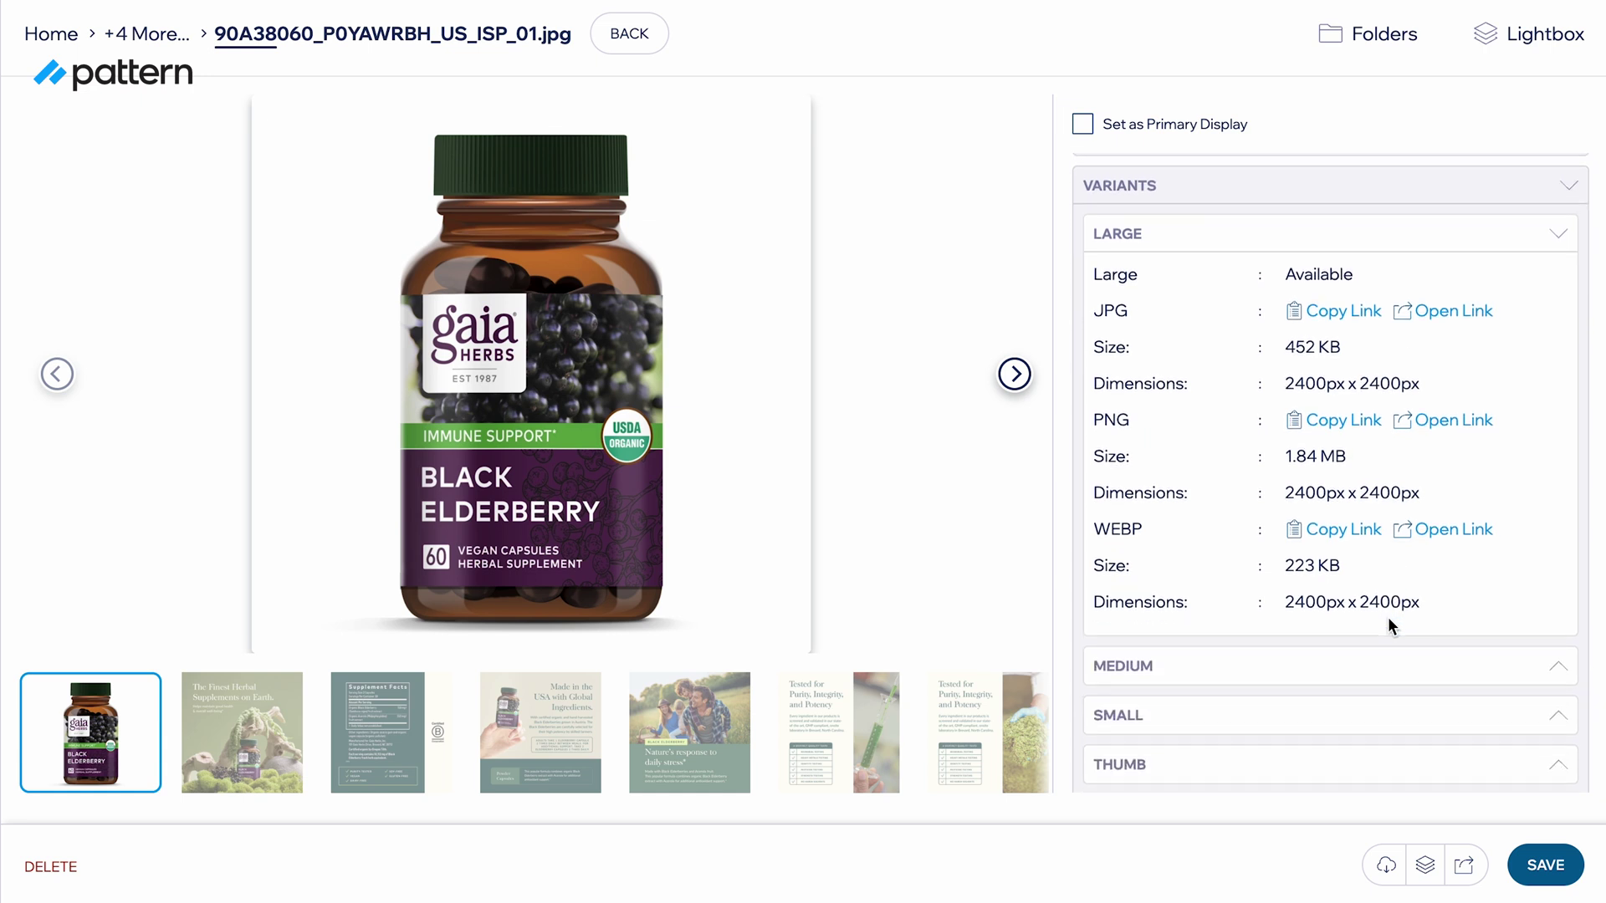
scroll(1387, 626, "down", 1)
left_click_drag(1139, 298, 1096, 290)
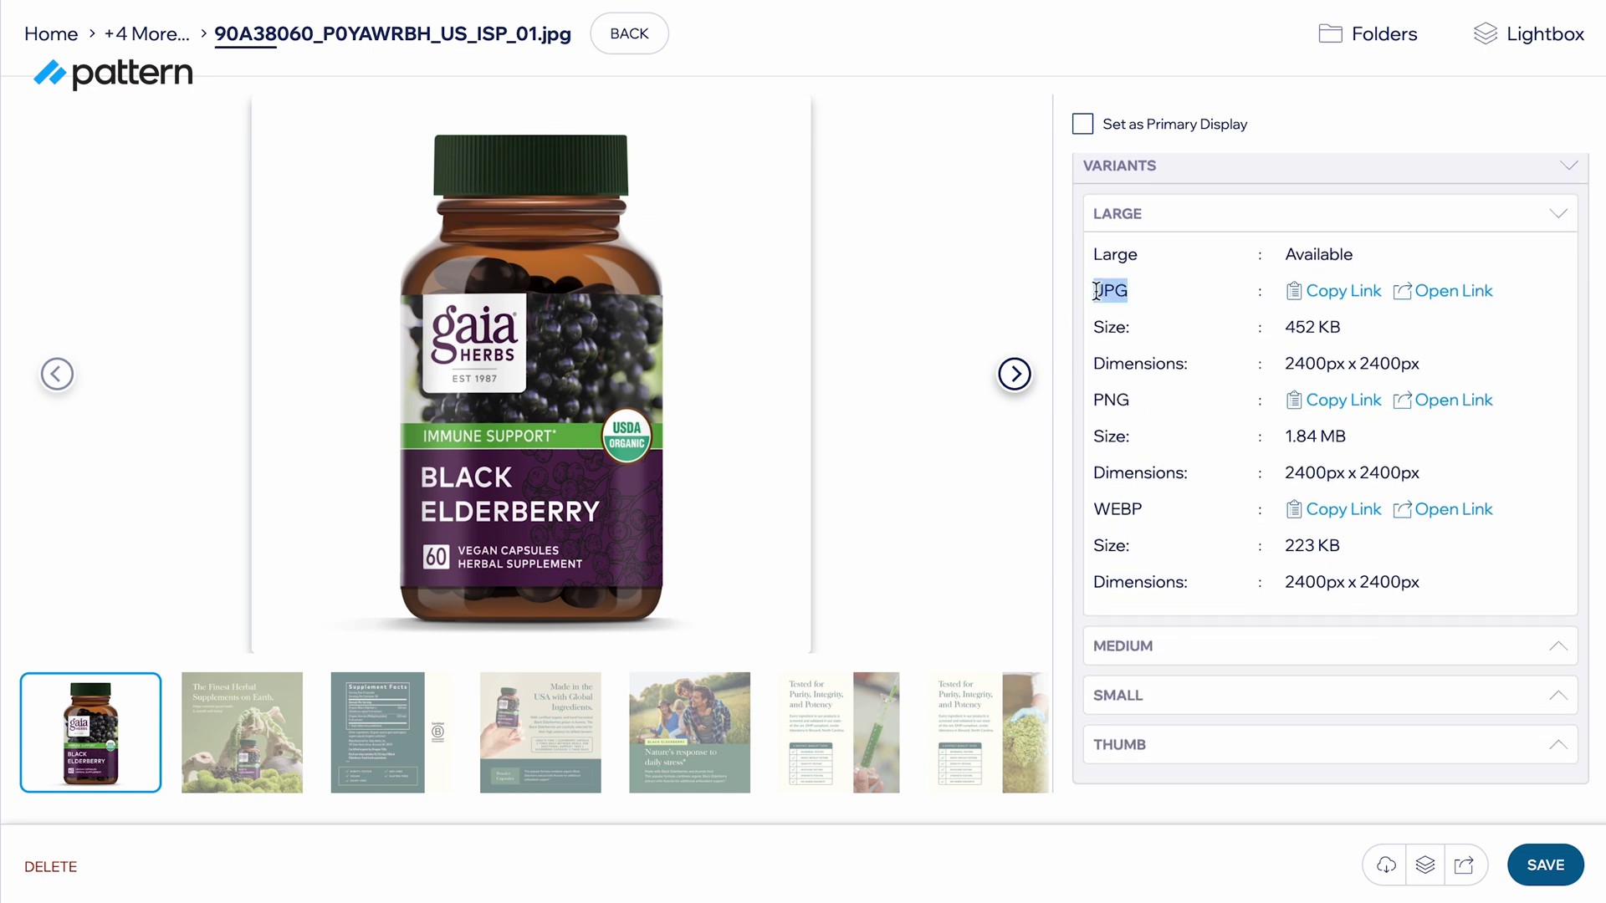
left_click_drag(1130, 400, 1117, 400)
left_click_drag(1144, 508, 1102, 508)
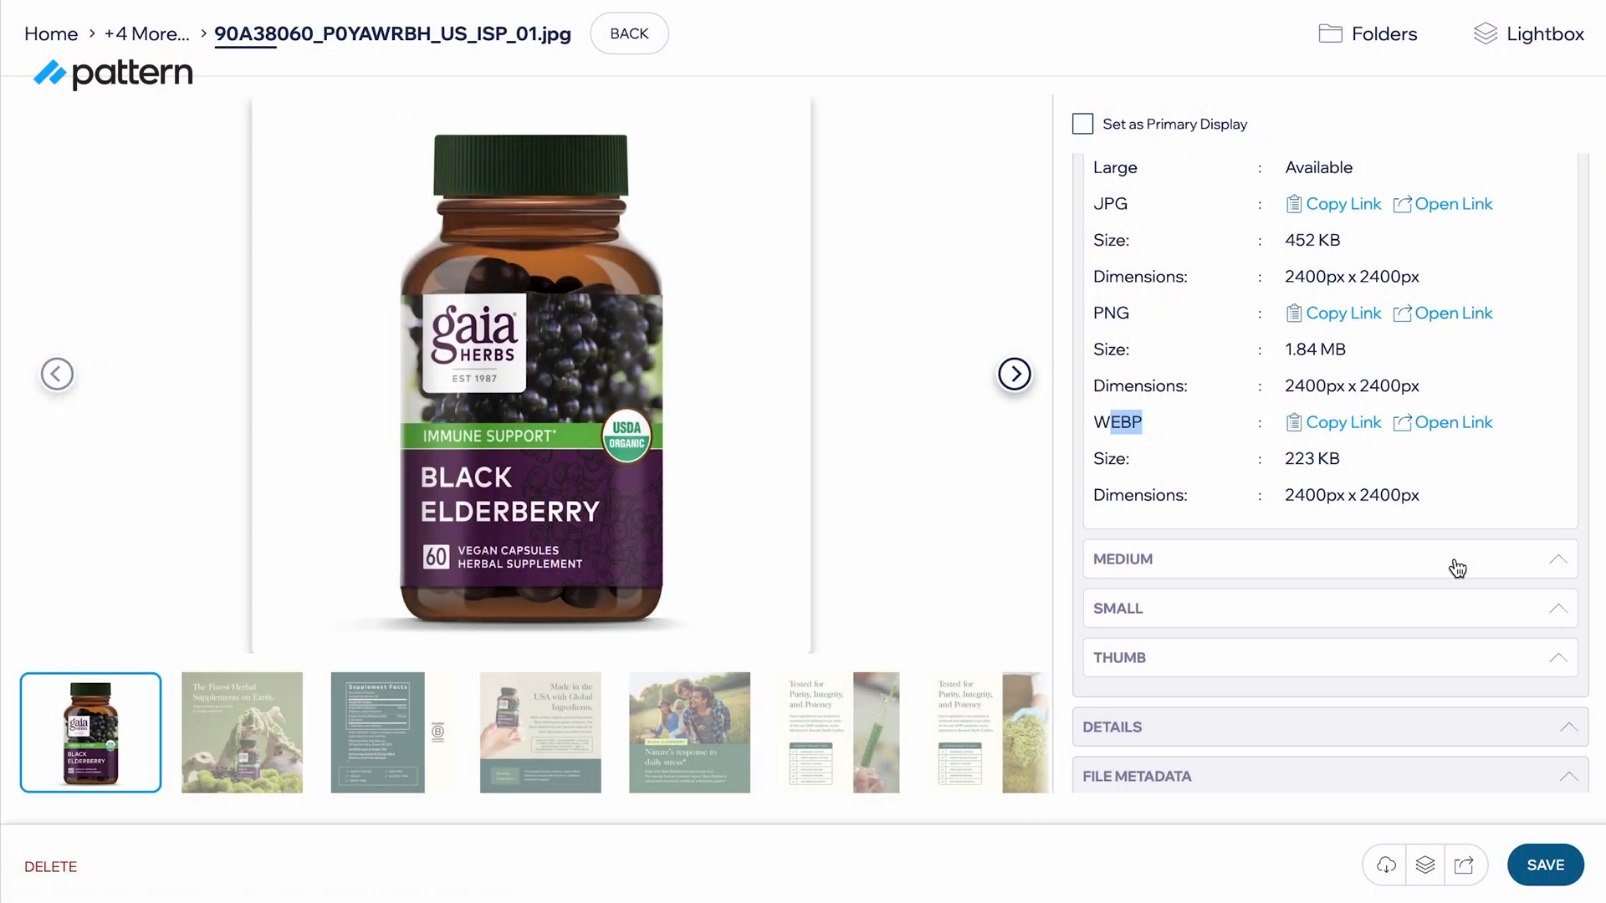
Step: Expand the Medium variant and compare its dimensions with those of the Large variant
left_click(1452, 562)
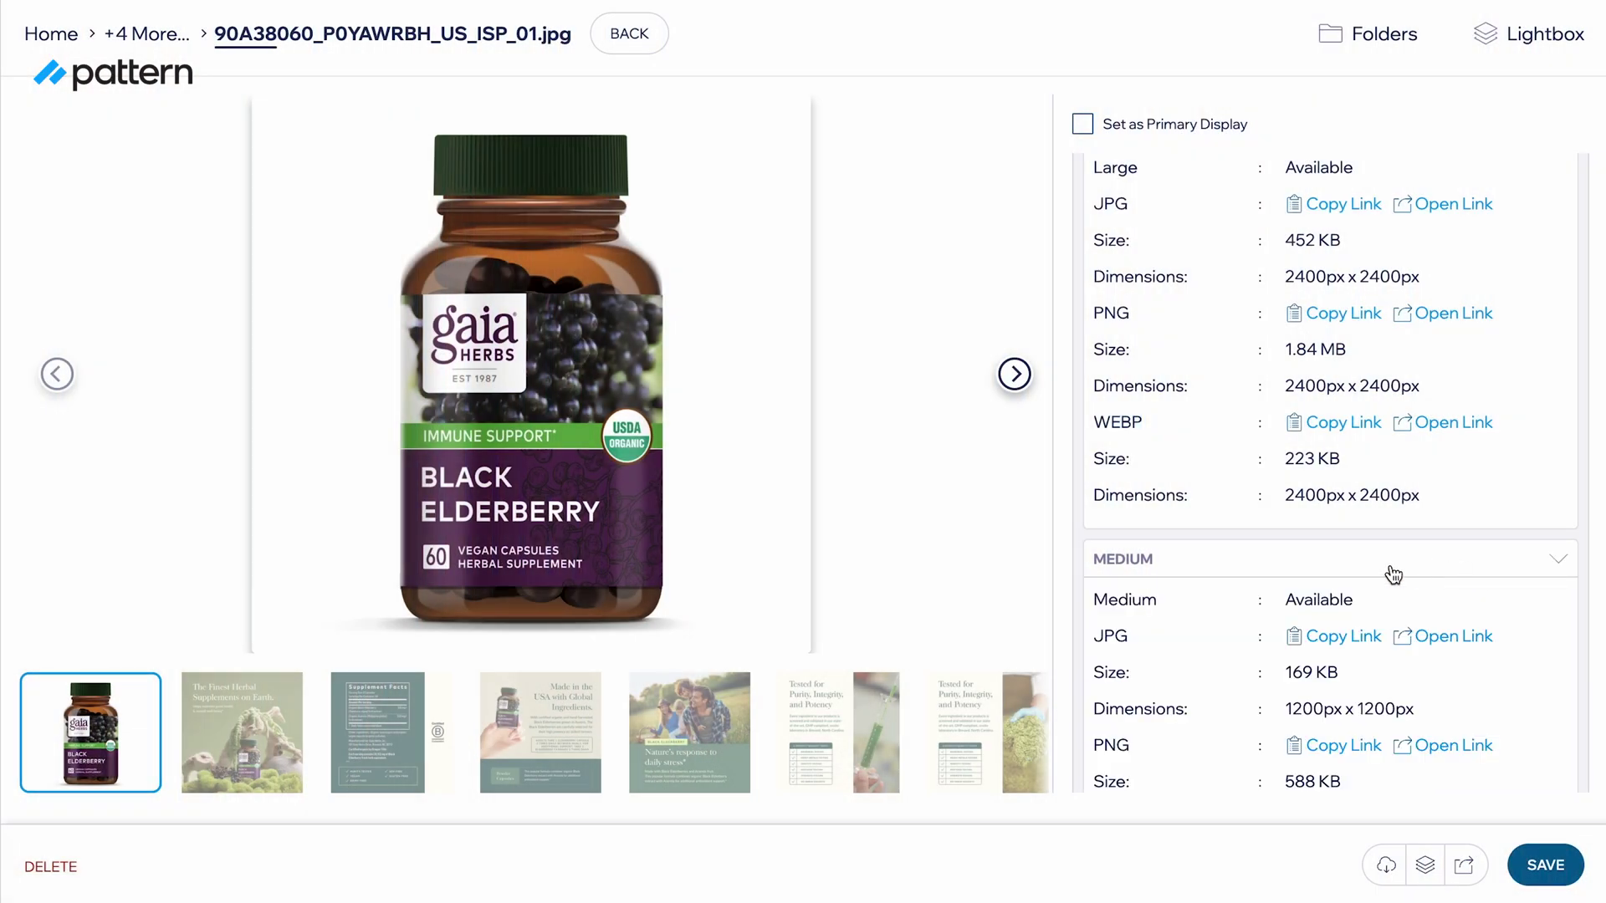
scroll(1388, 577, "down", 4)
scroll(1378, 535, "up", 1)
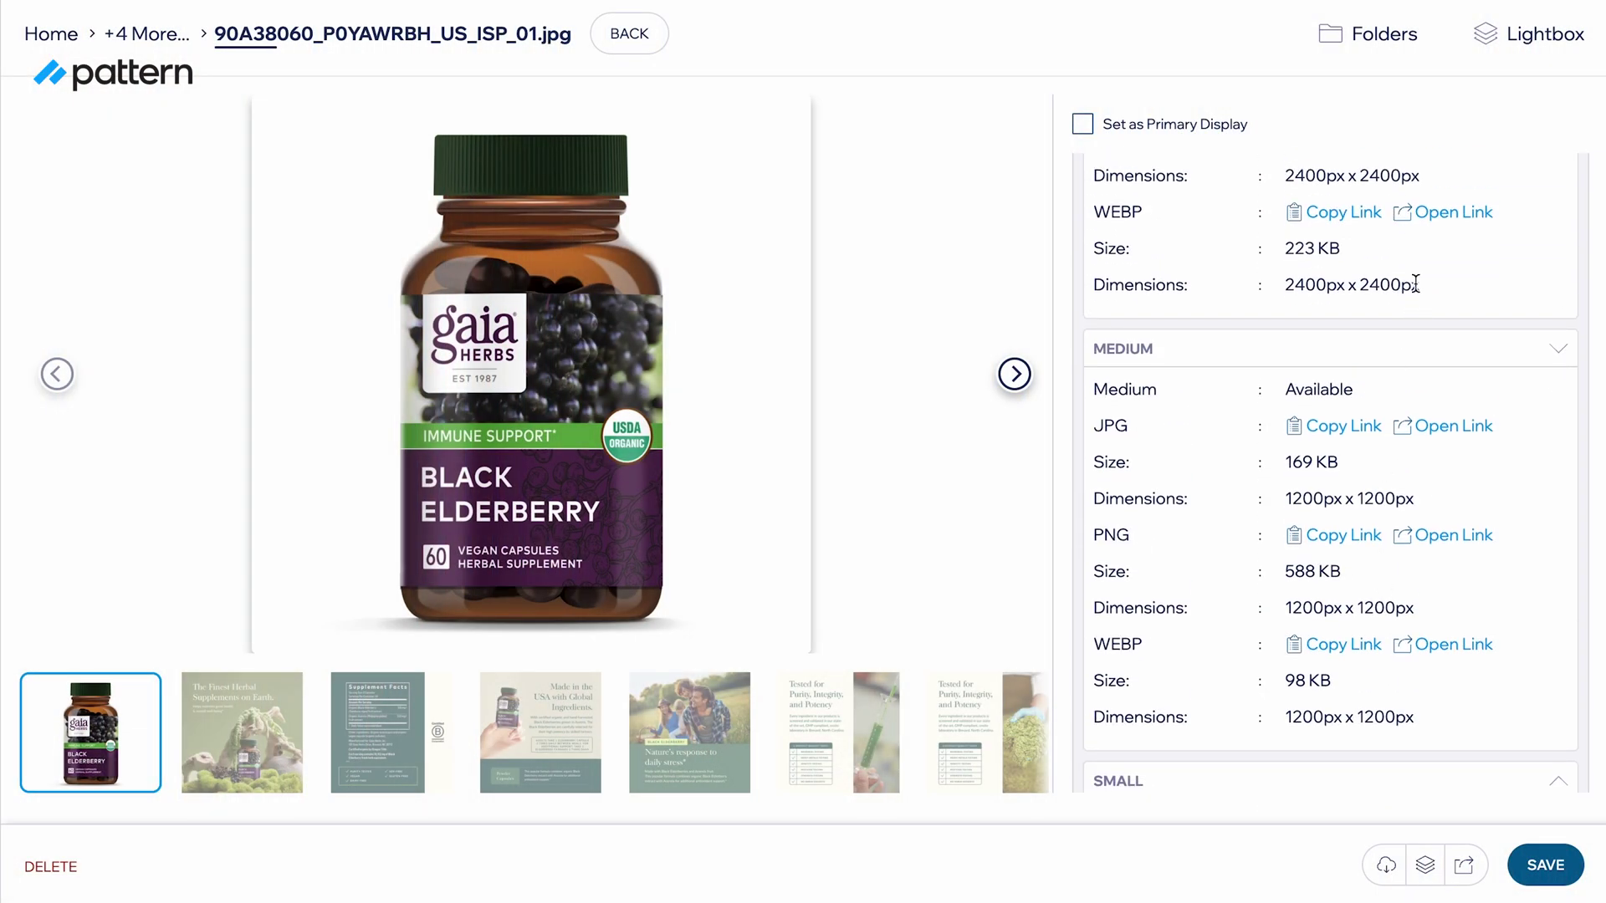
left_click_drag(1411, 285, 1288, 286)
left_click_drag(1435, 724, 1269, 725)
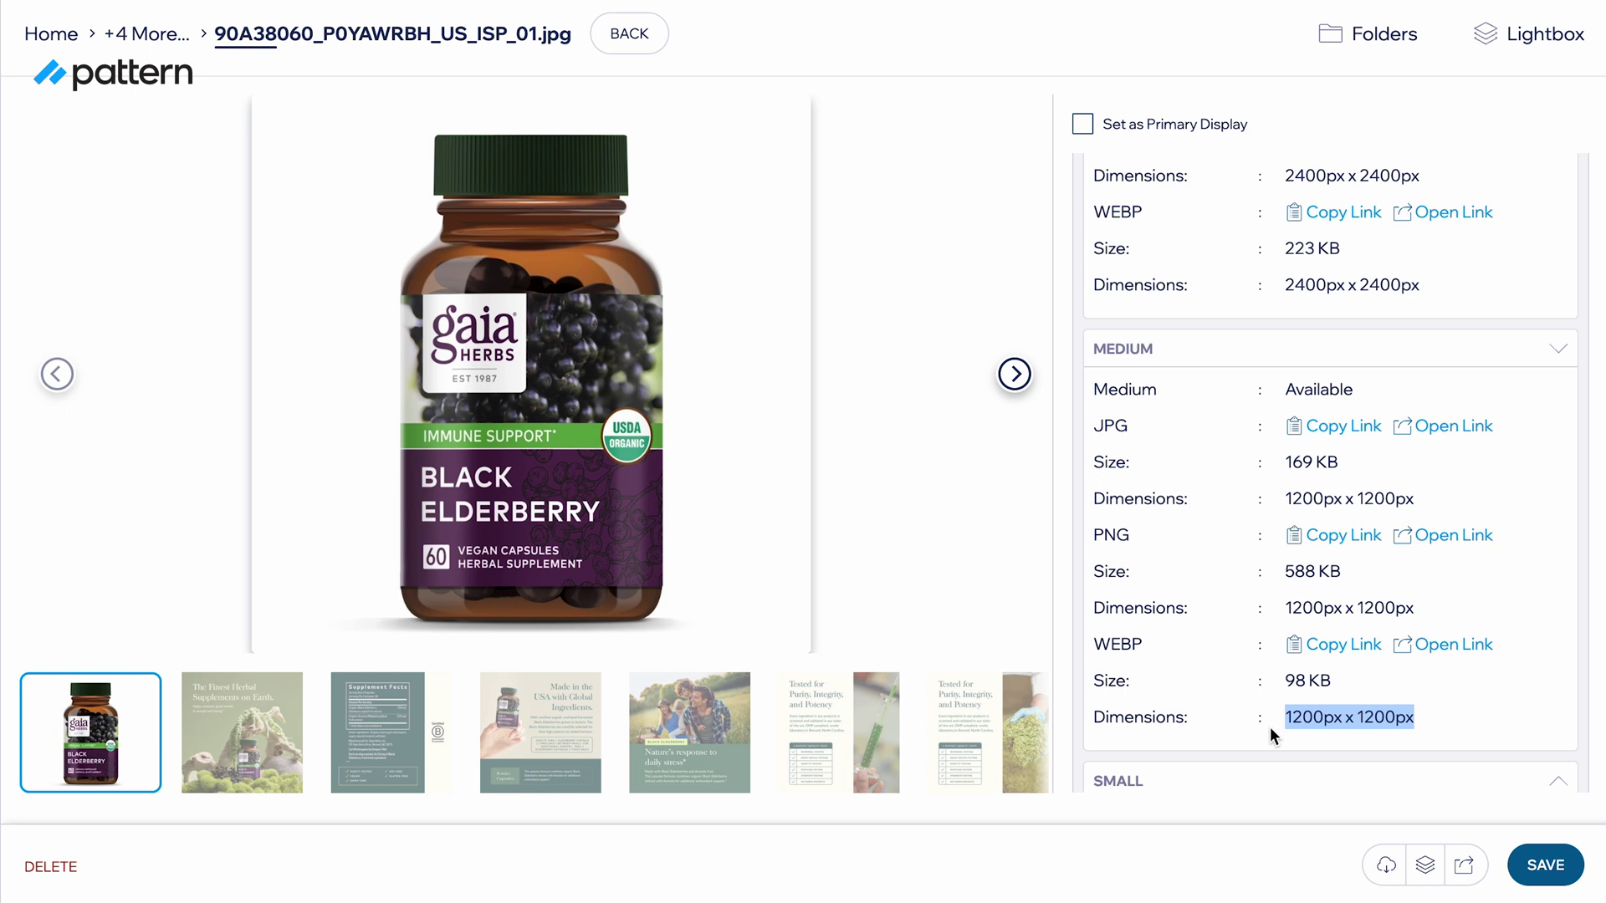
scroll(1269, 726, "down", 3)
scroll(1258, 699, "down", 1)
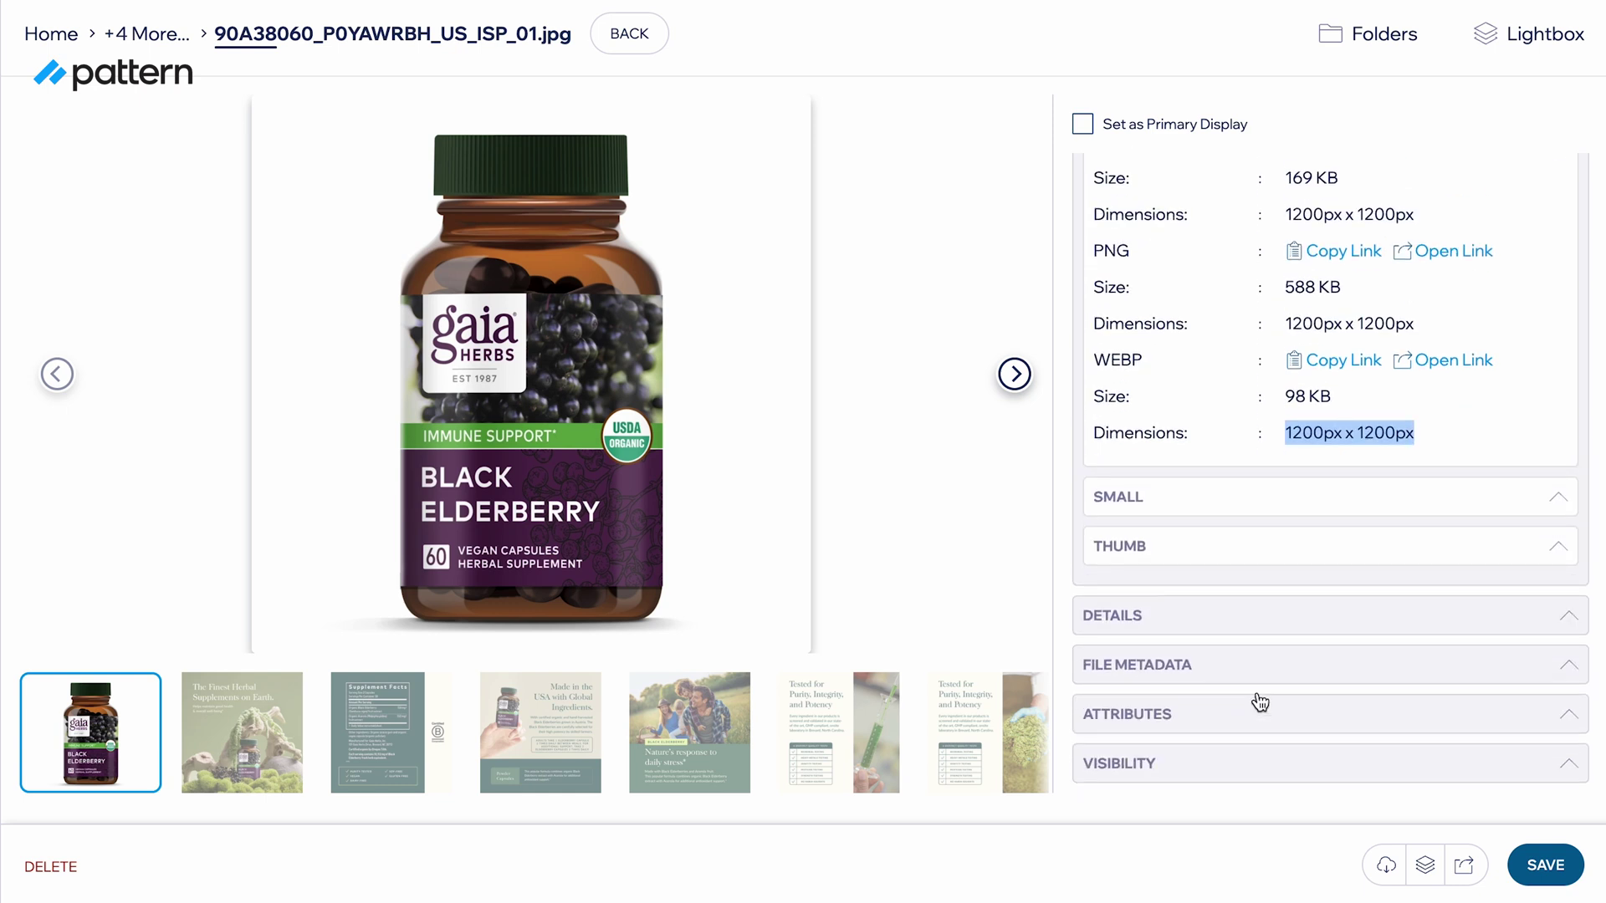
Step: Expand the image's details and examine the text captured in its OCR data
left_click(1219, 633)
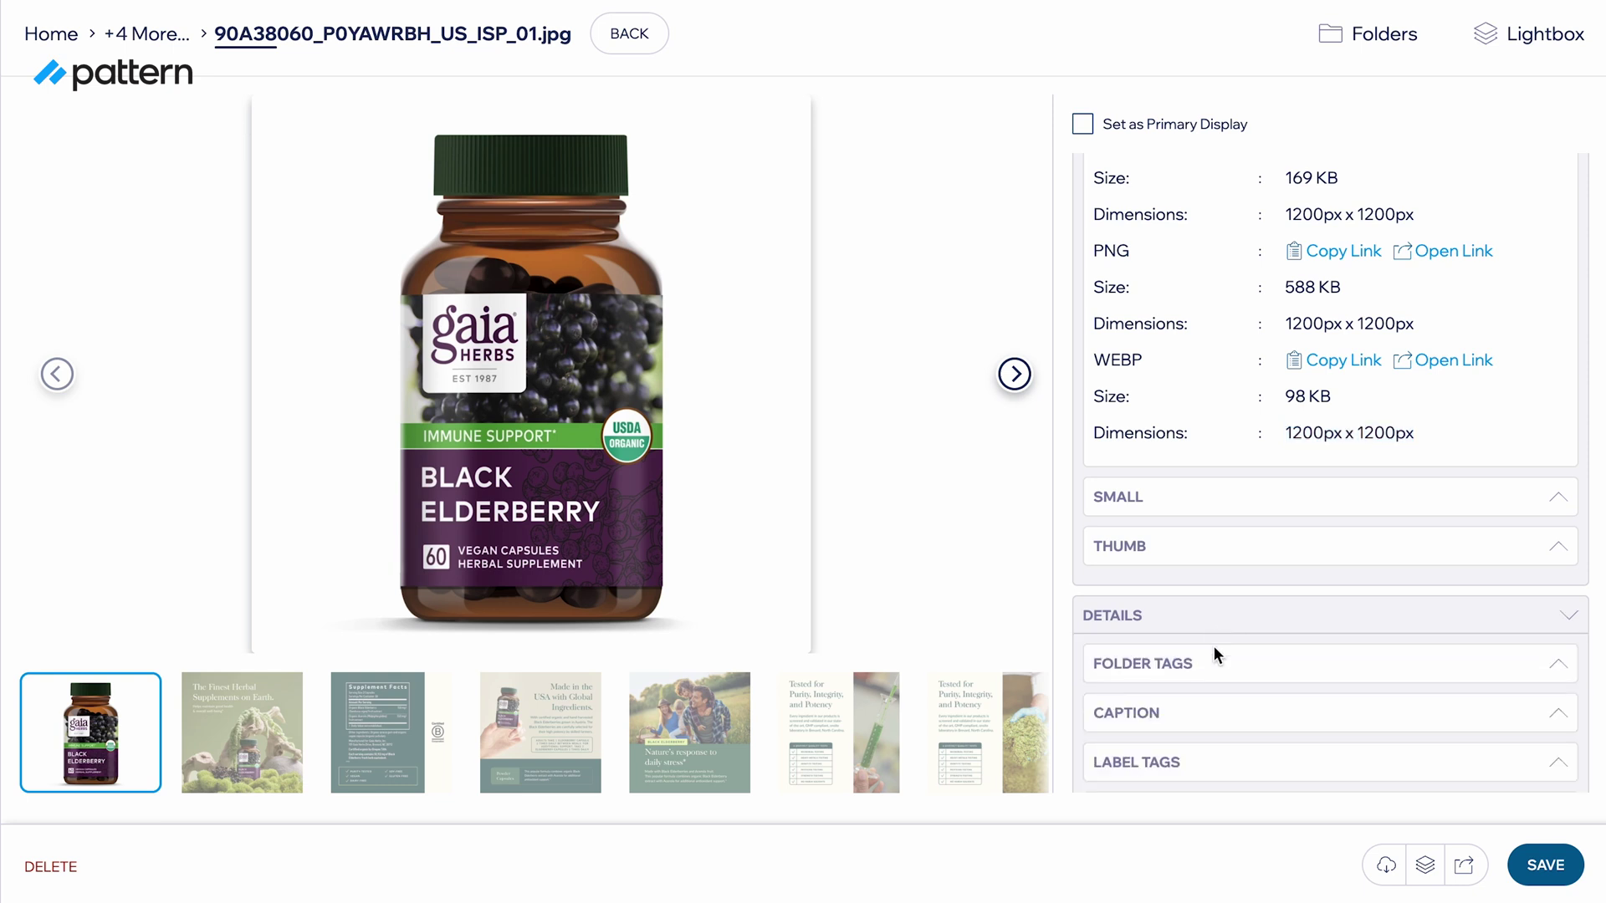
scroll(1212, 724, "down", 1)
left_click(1201, 724)
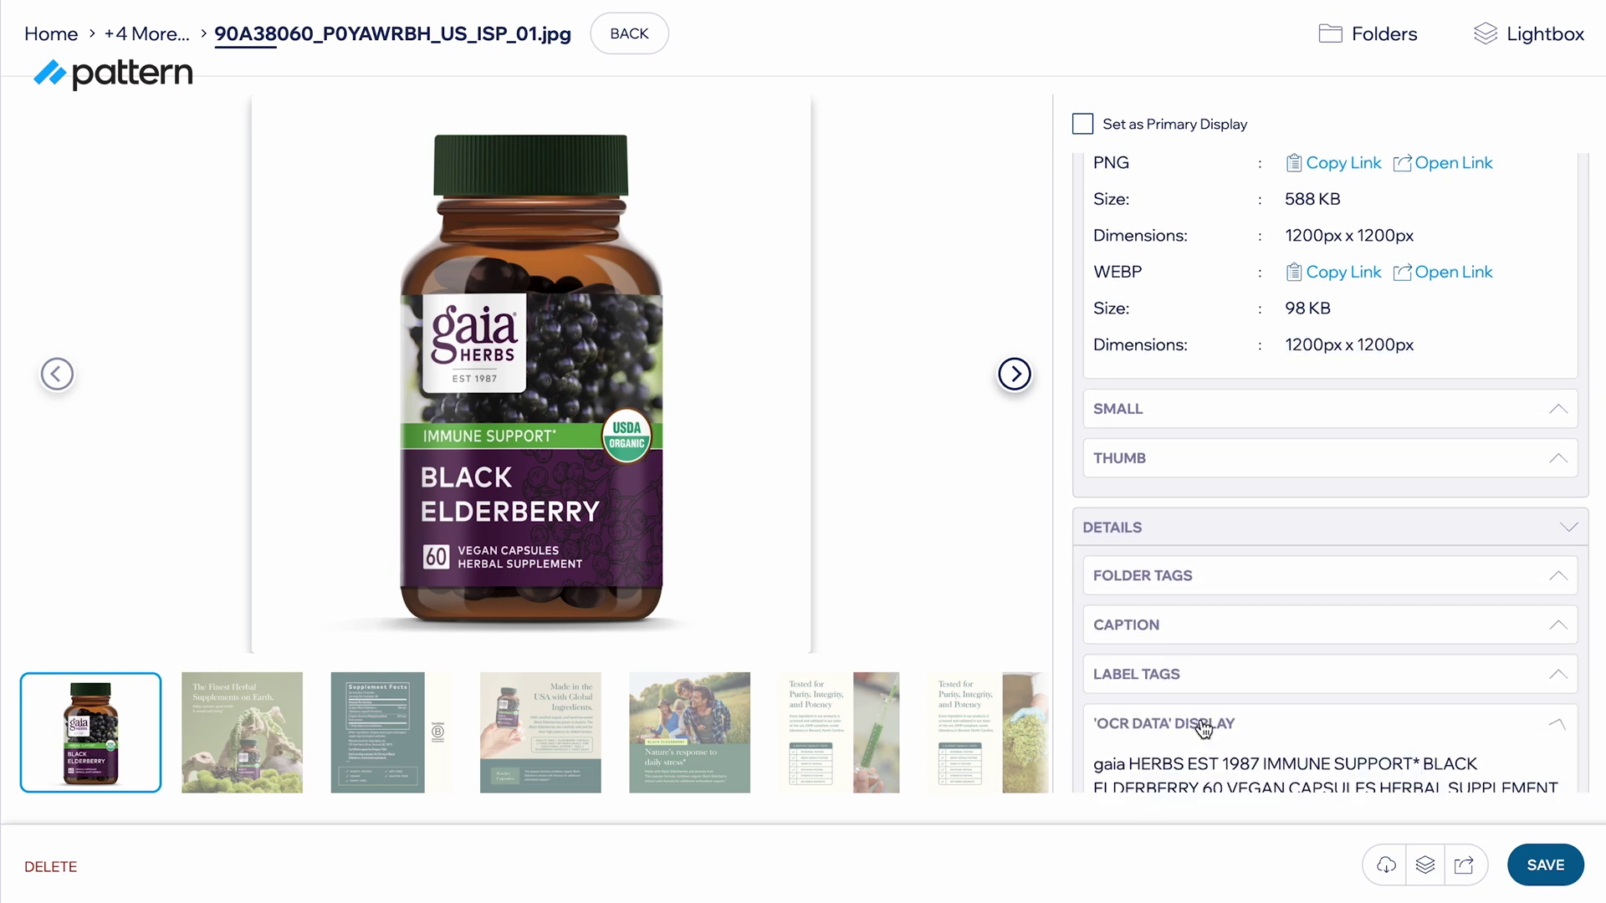
scroll(1202, 728, "down", 3)
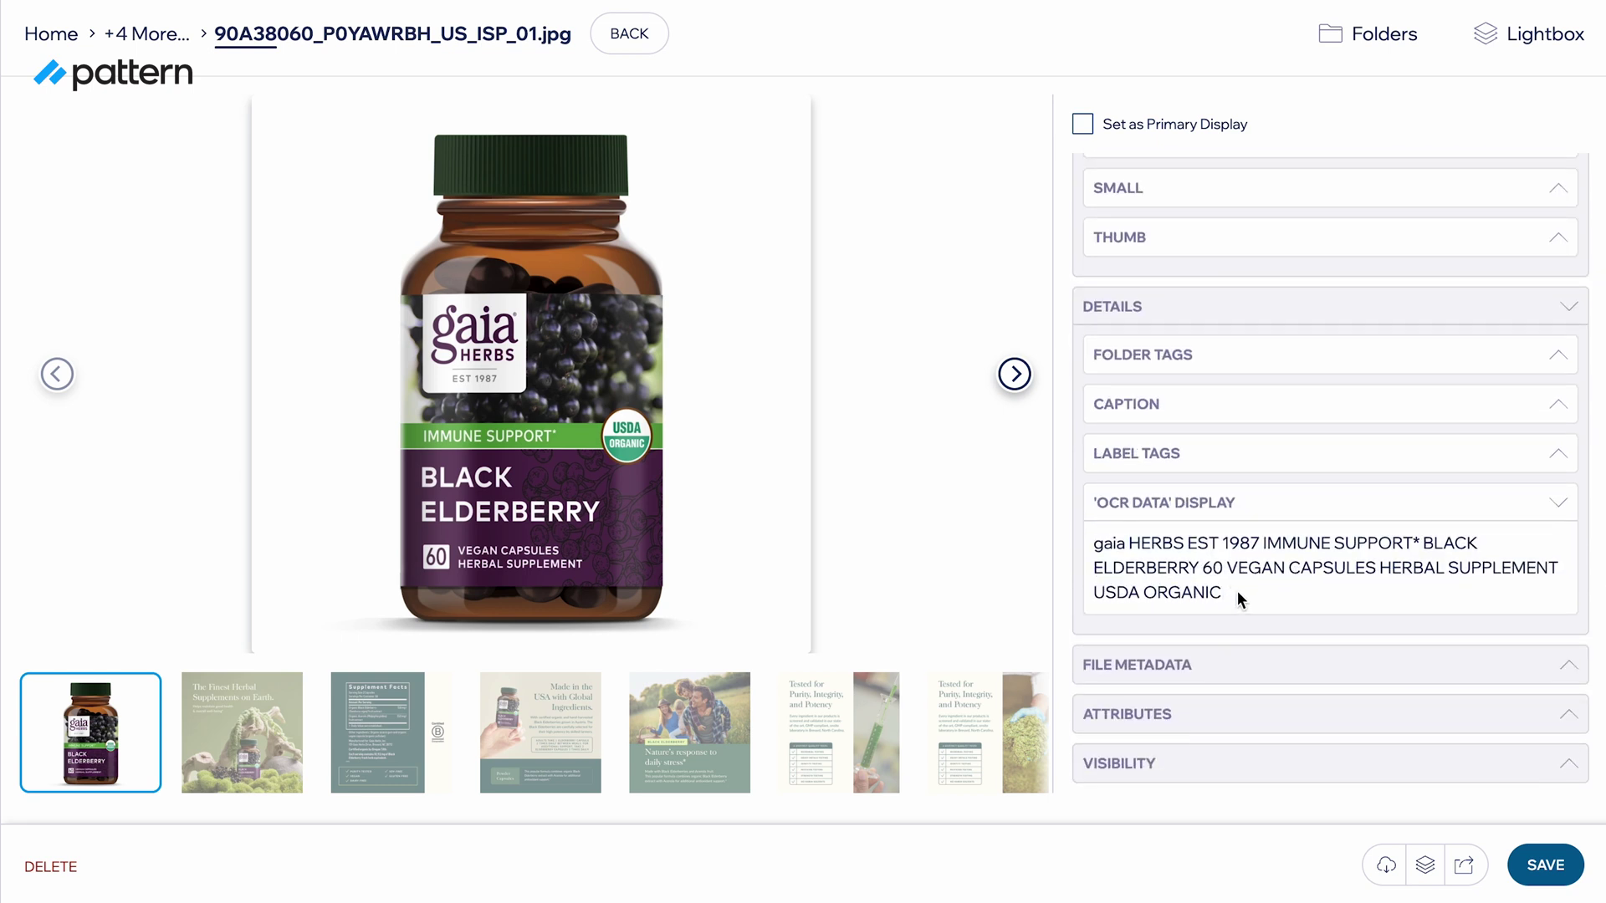
left_click_drag(1224, 592, 1086, 546)
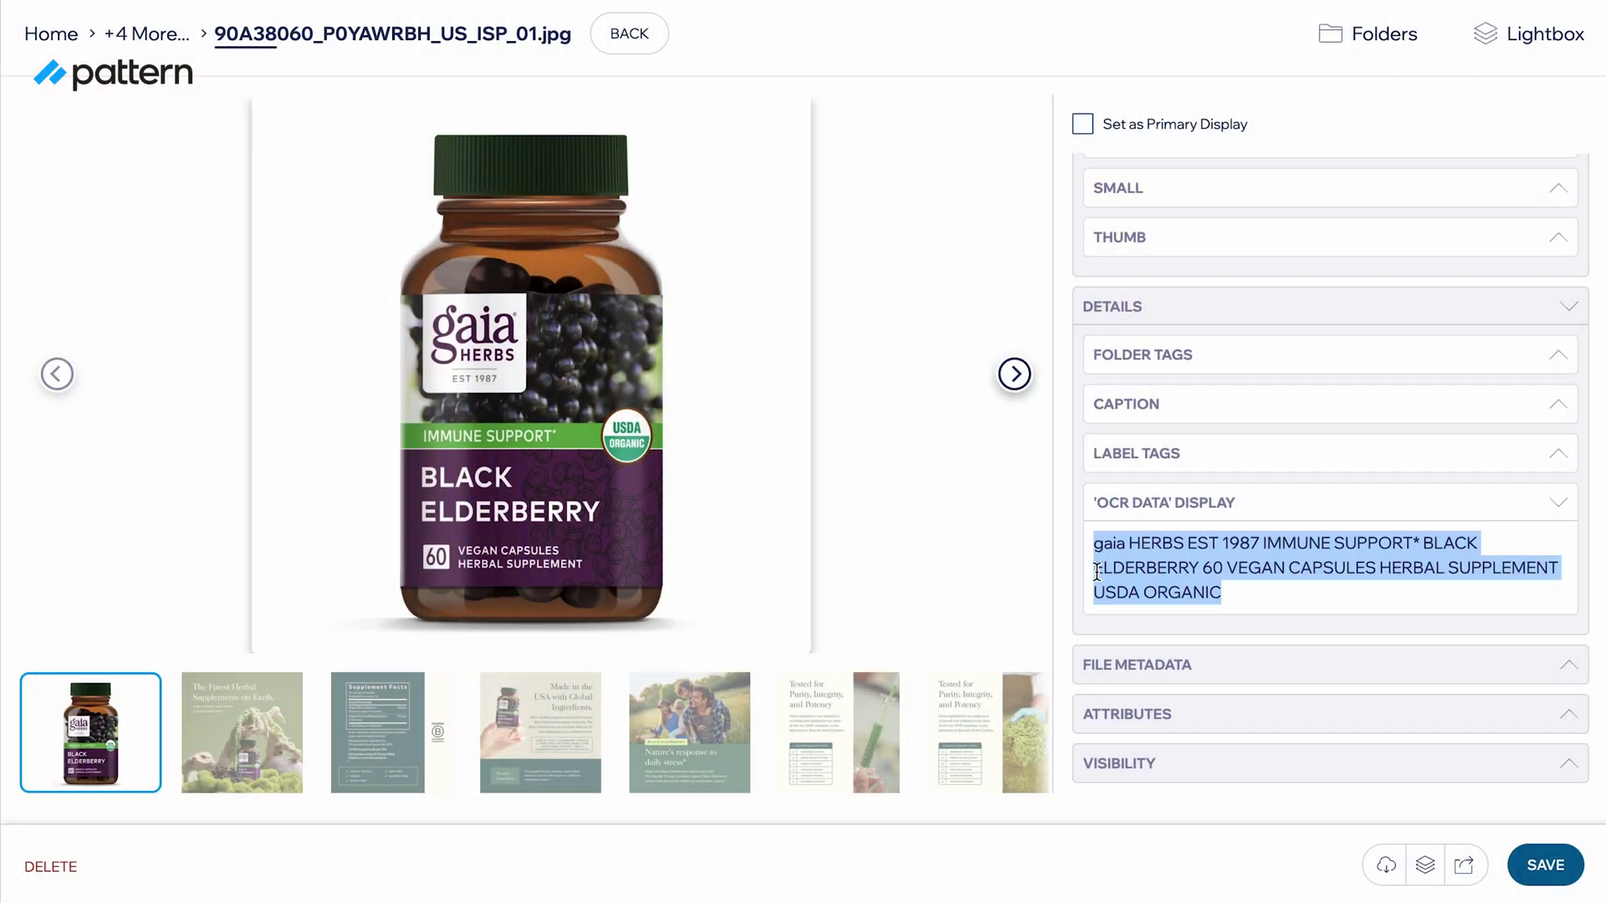
double_click(1149, 569)
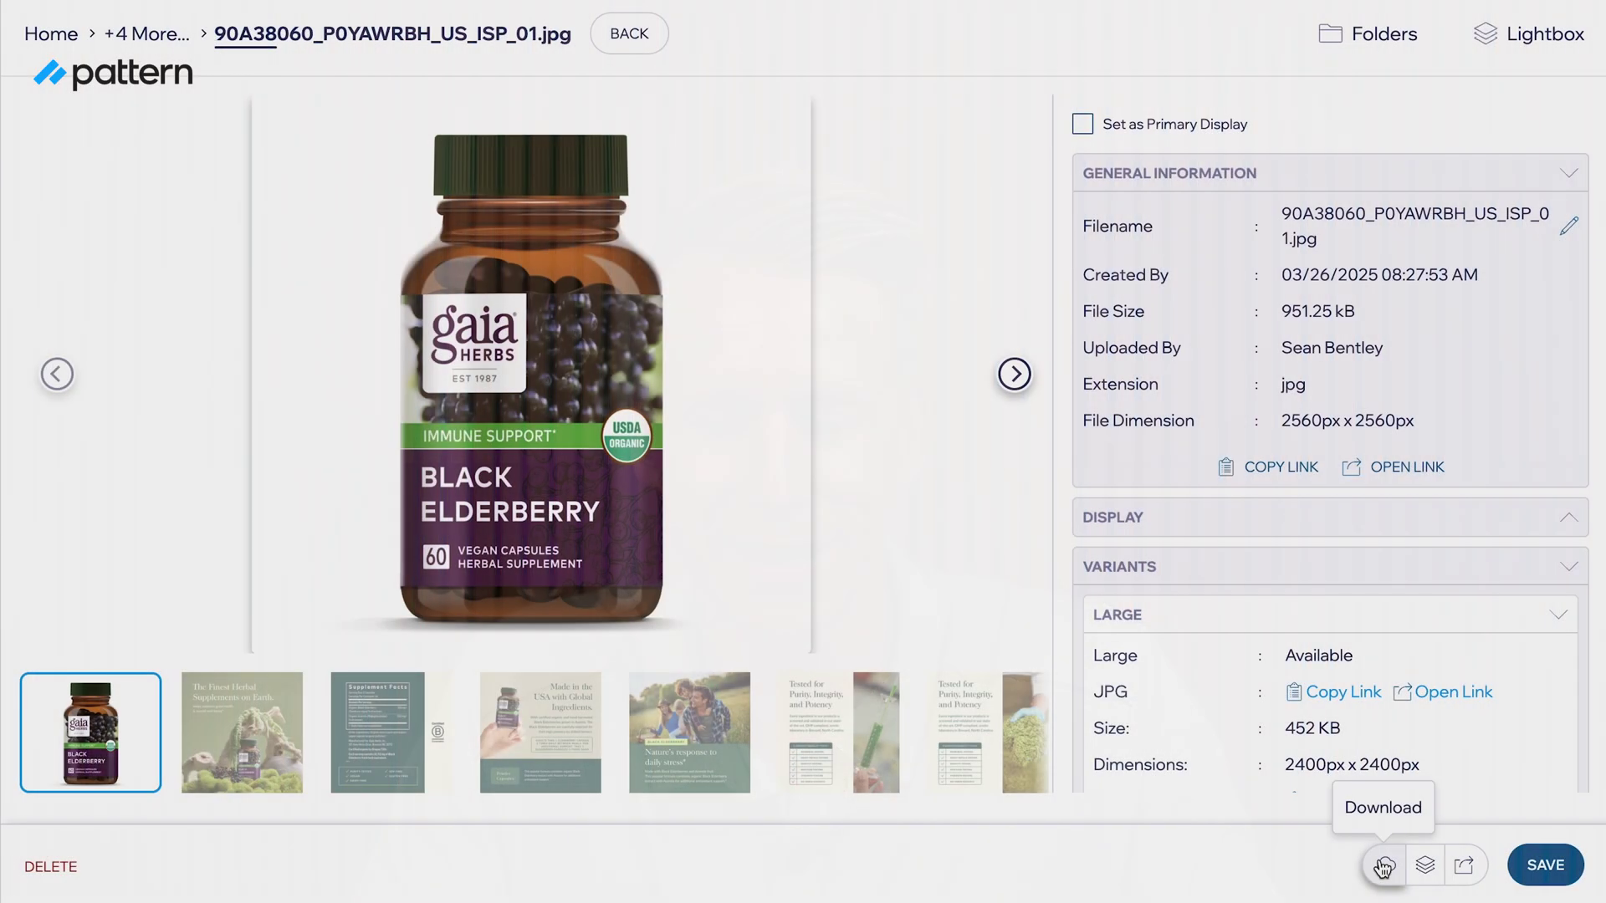
Step: Review the image variants offered in the download preferences and close them without downloading
left_click(1380, 870)
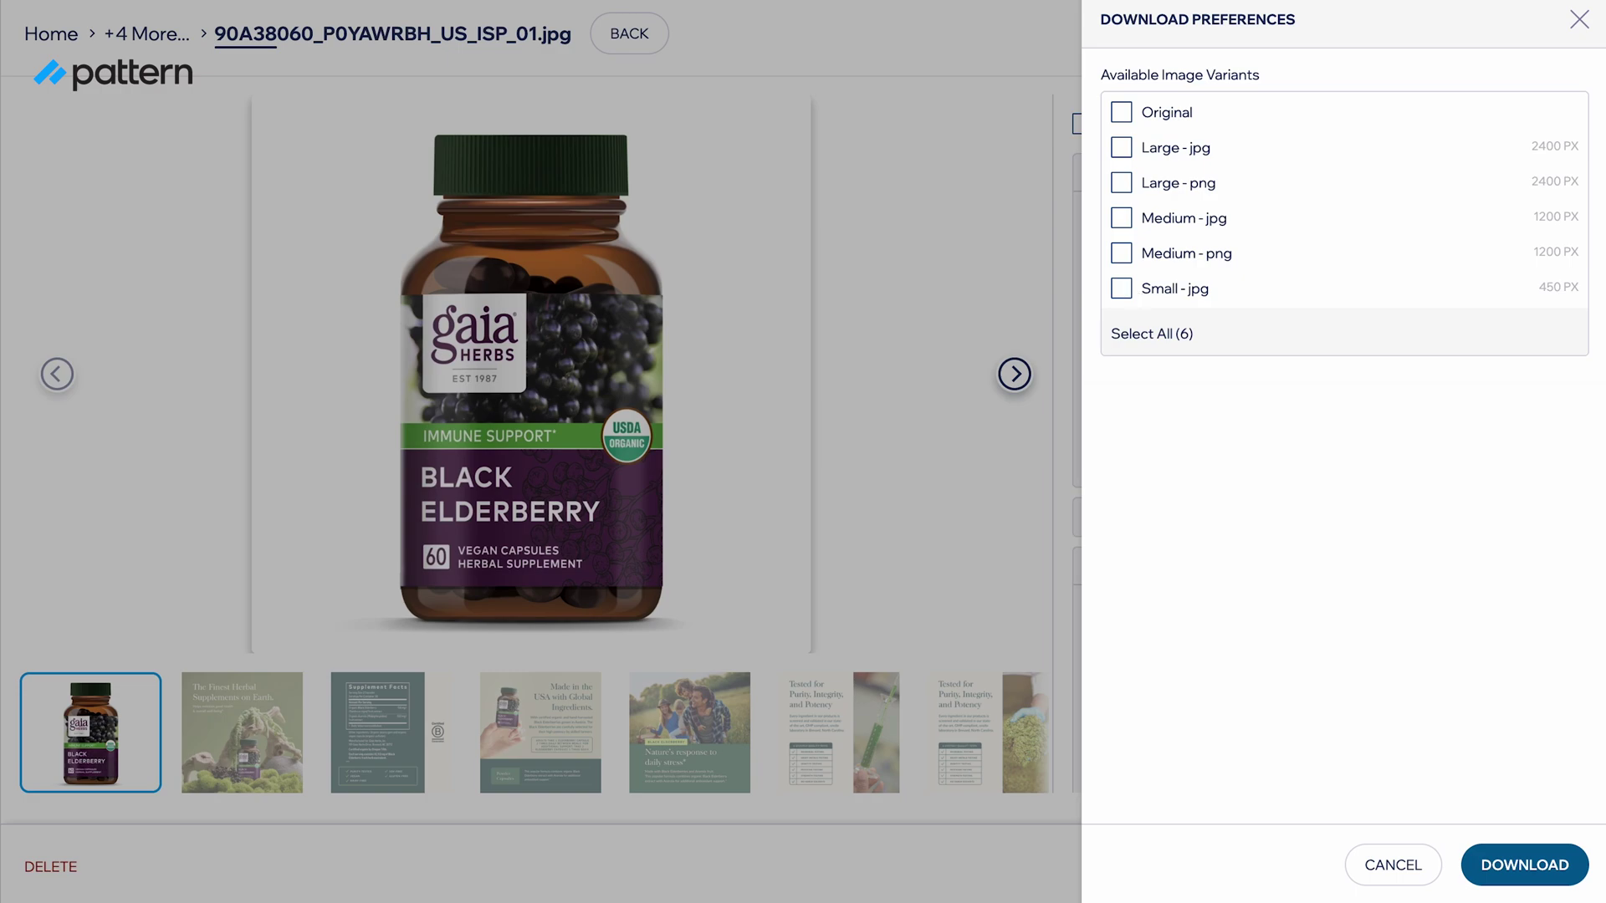
left_click(1579, 20)
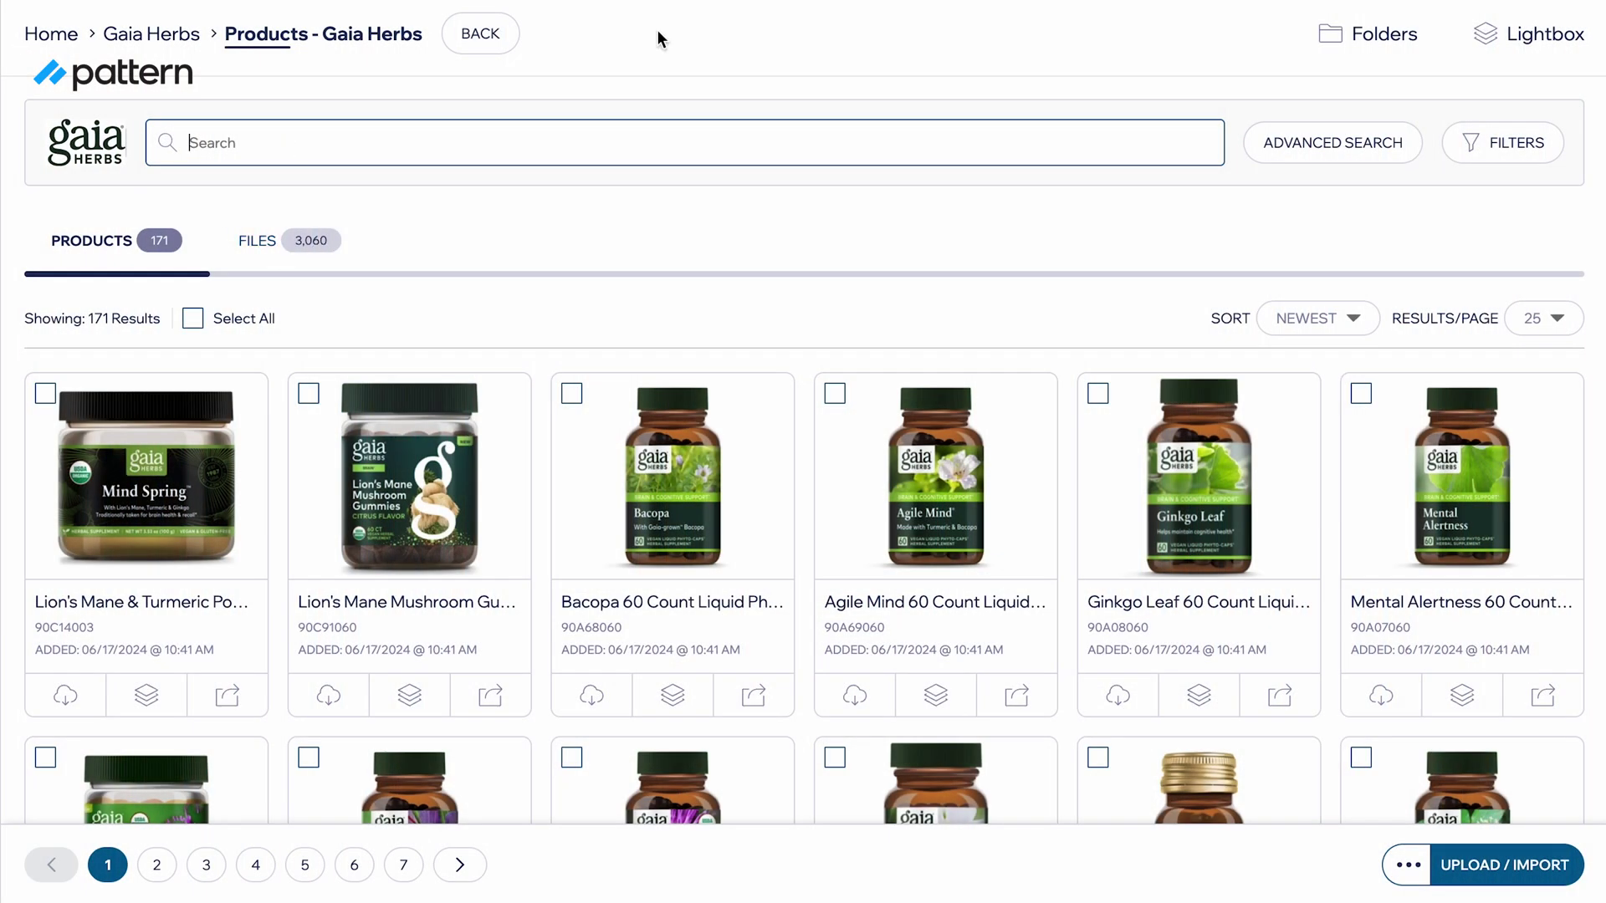
Step: Open the Gaia Herbs folder from the folder list to show its subfolders
left_click(1392, 50)
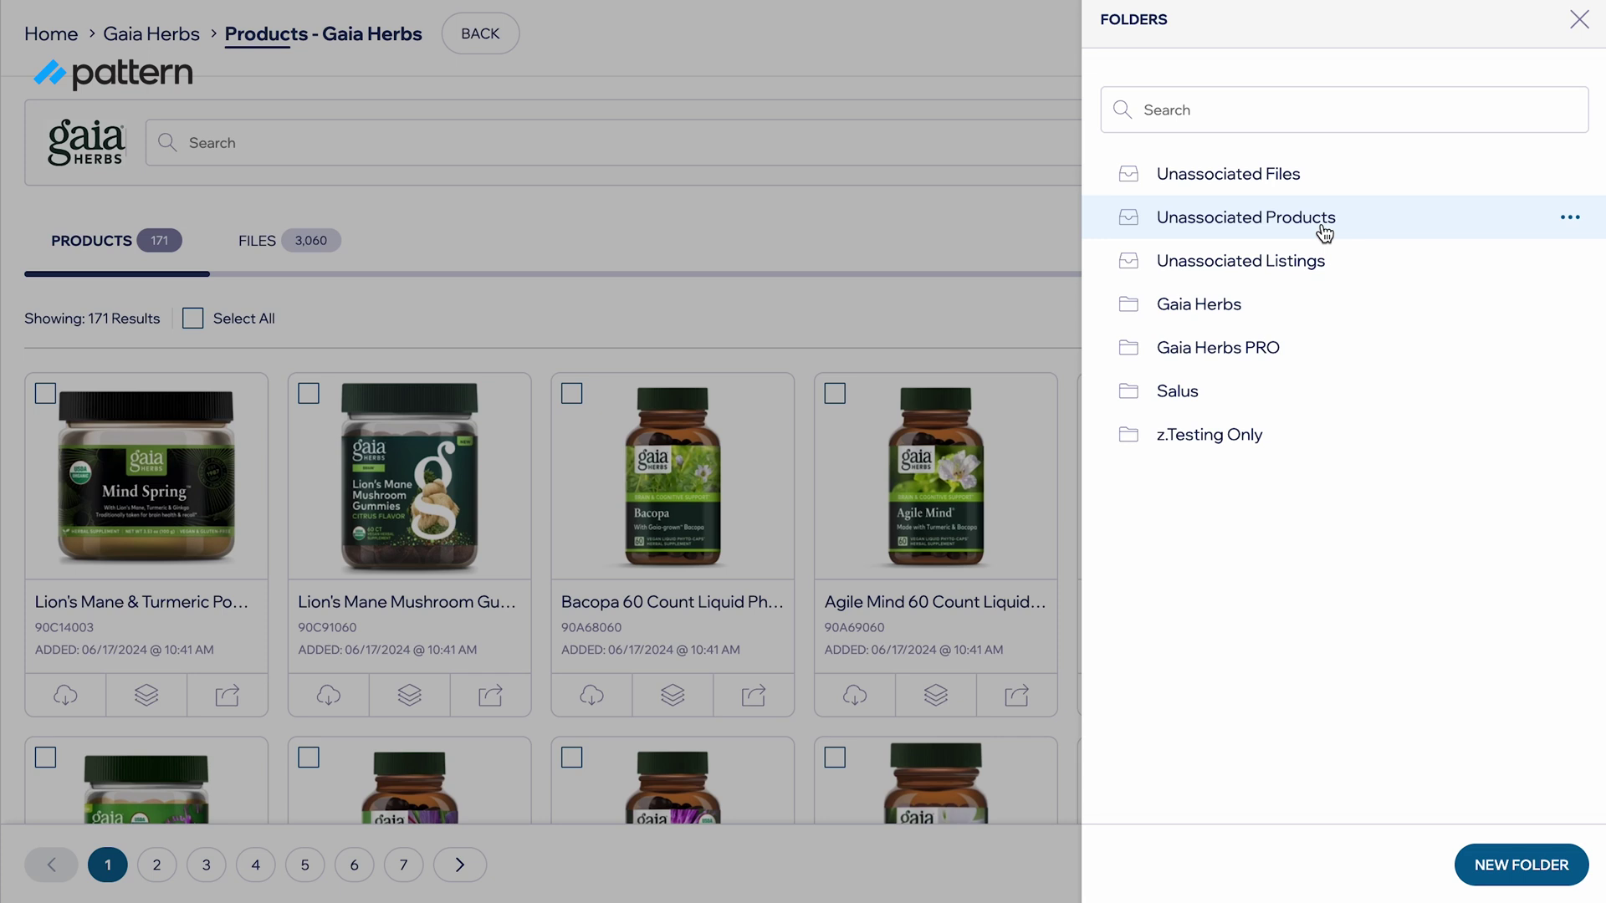
left_click(1195, 310)
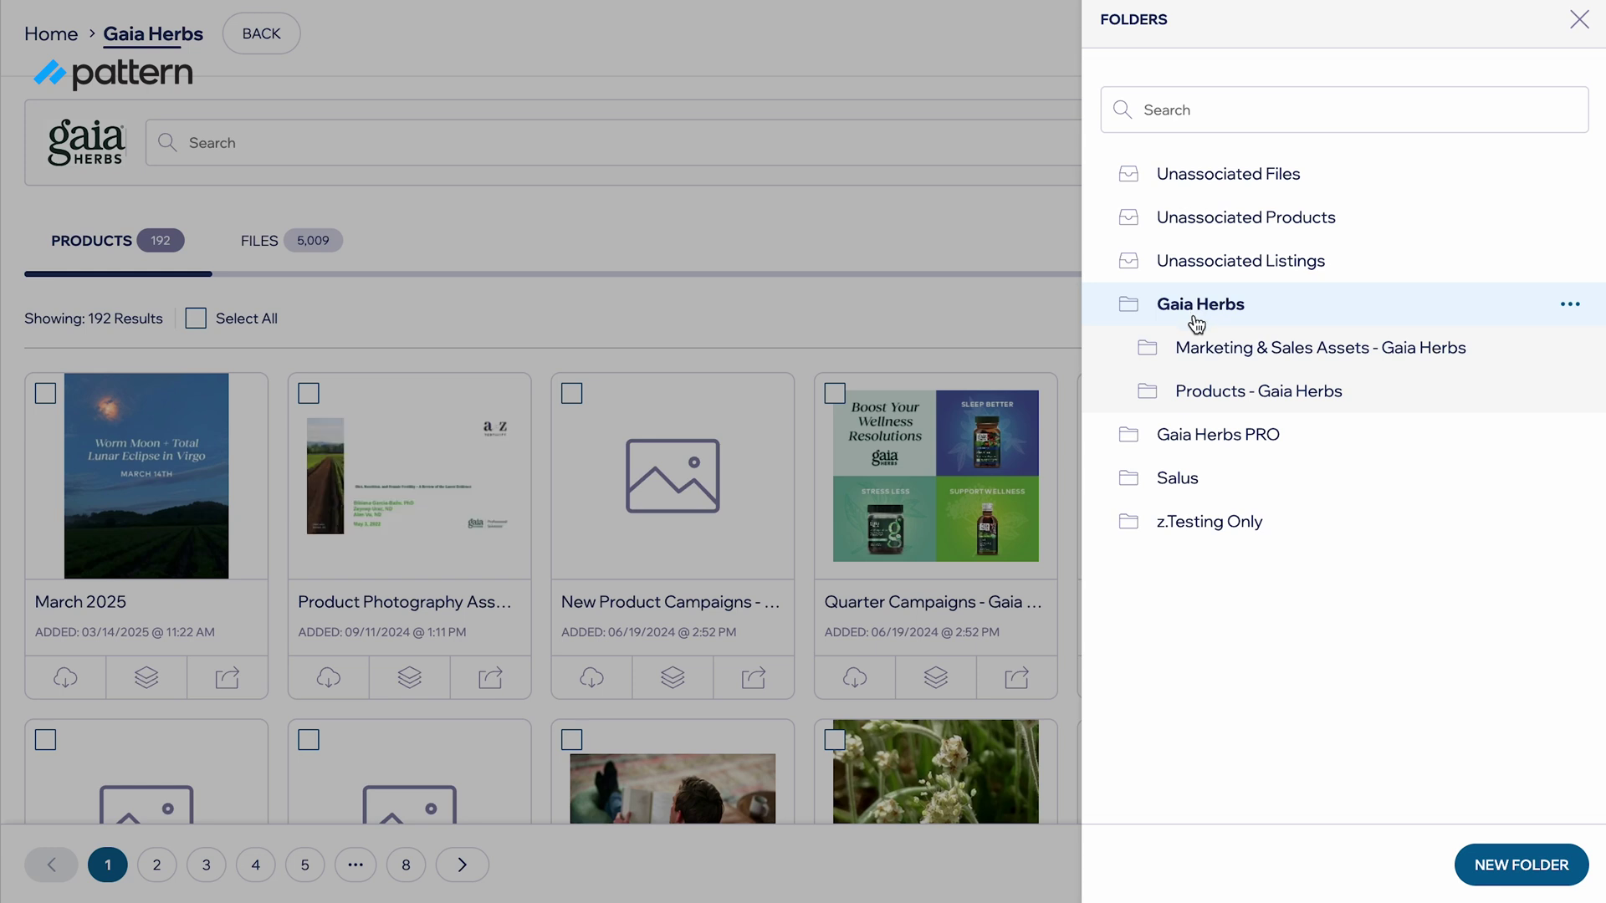
Step: Open the Brand Assets - Gaia Herbs folder within Marketing & Sales Assets - Gaia Herbs and show its files
left_click(1193, 351)
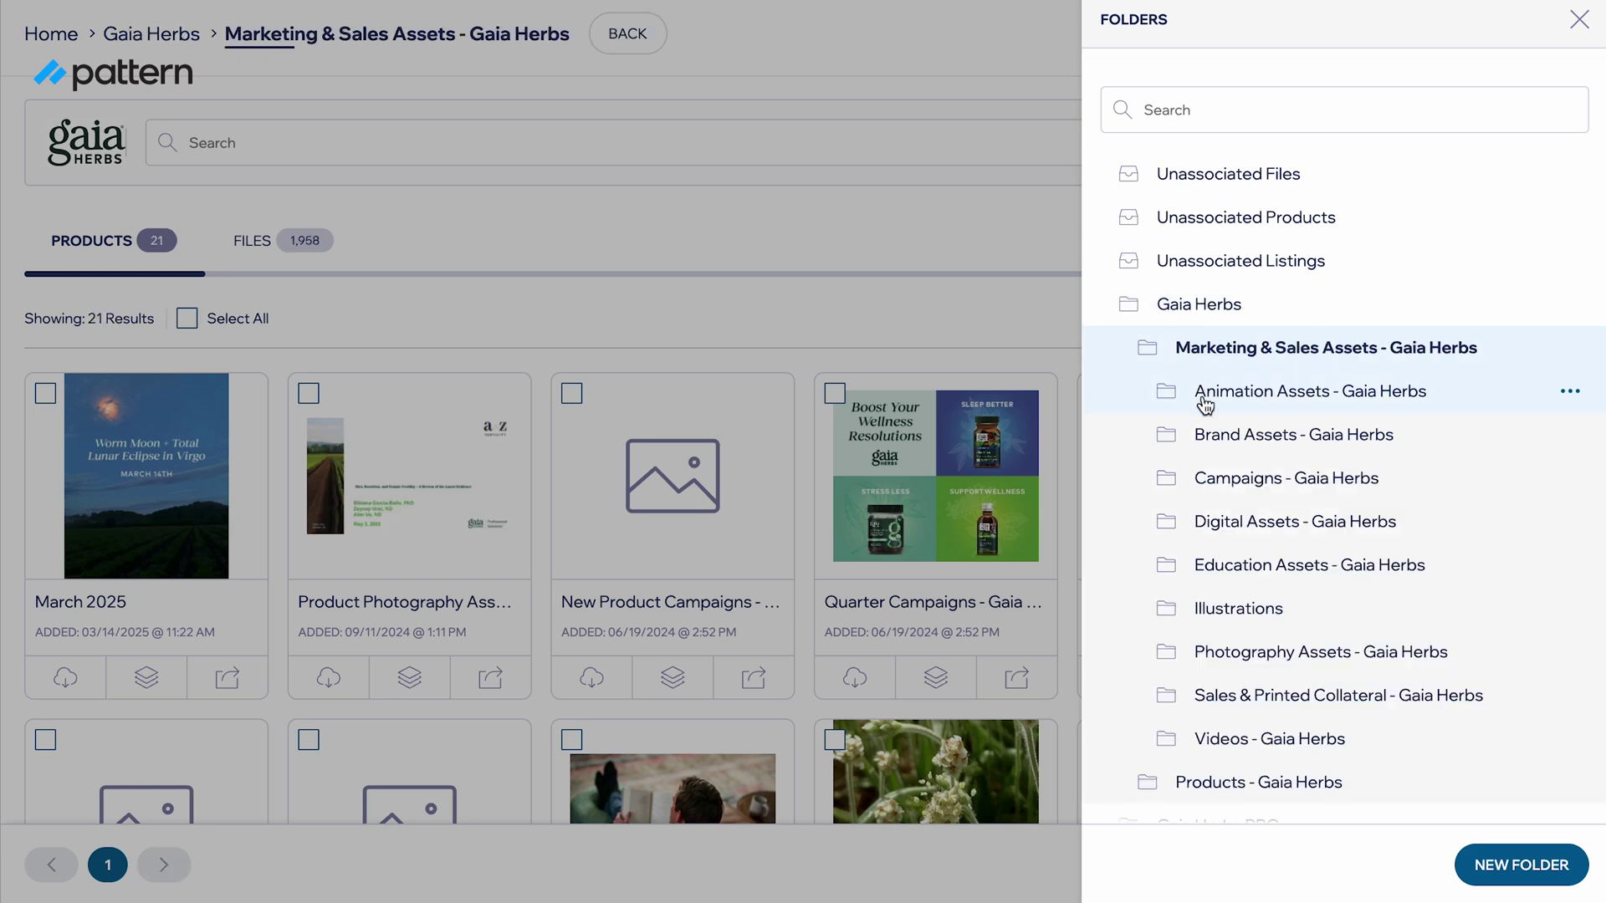
left_click(1203, 435)
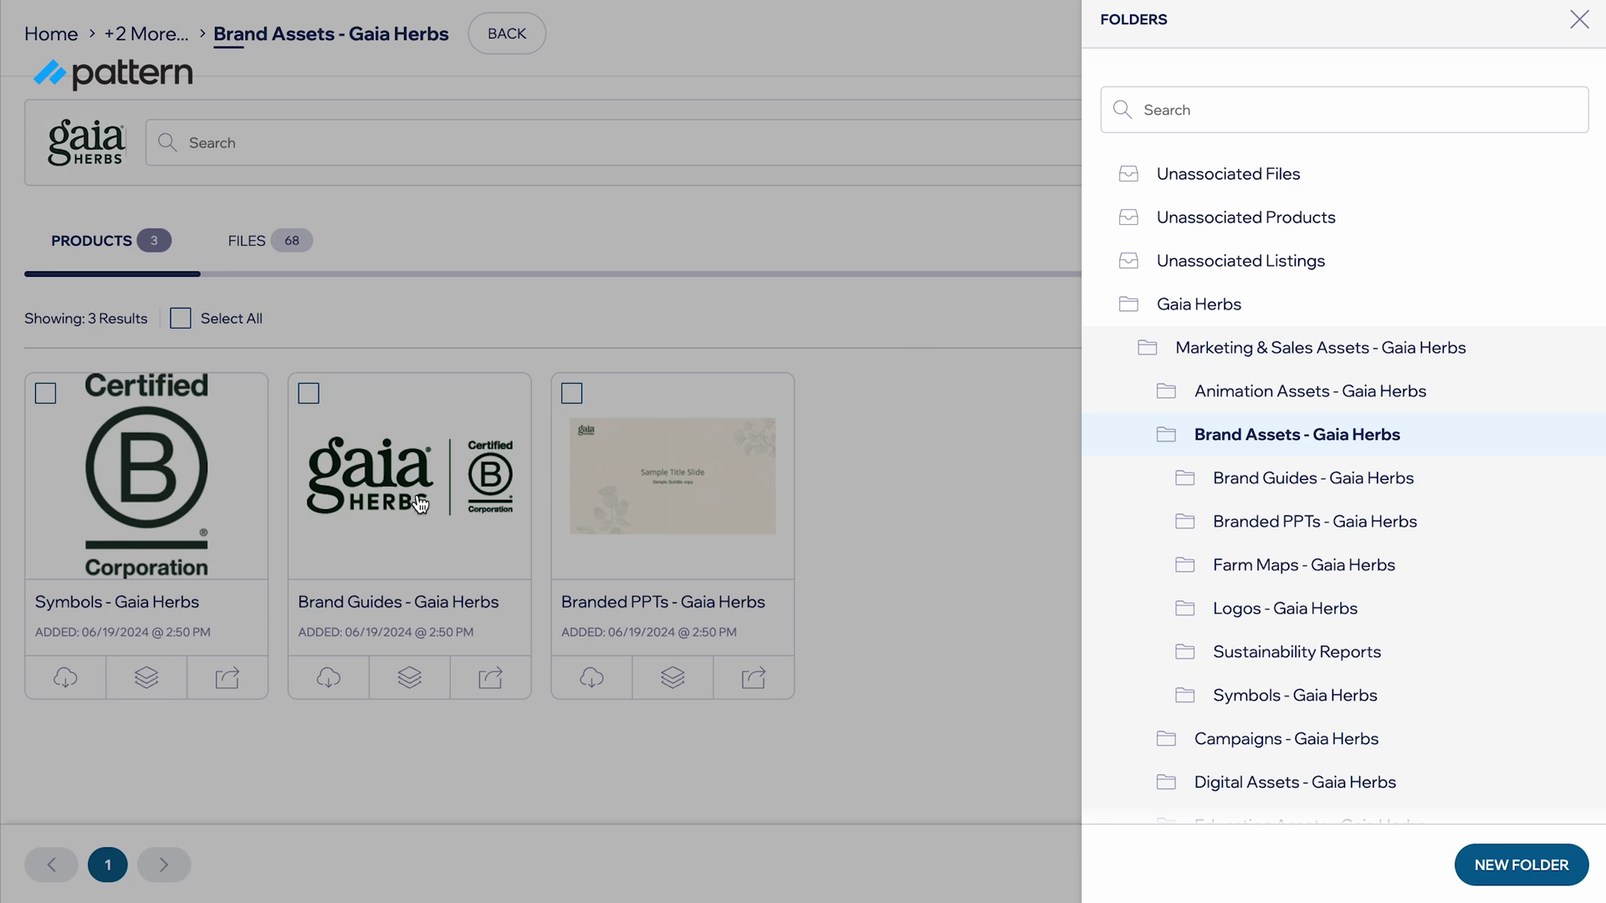
left_click(279, 241)
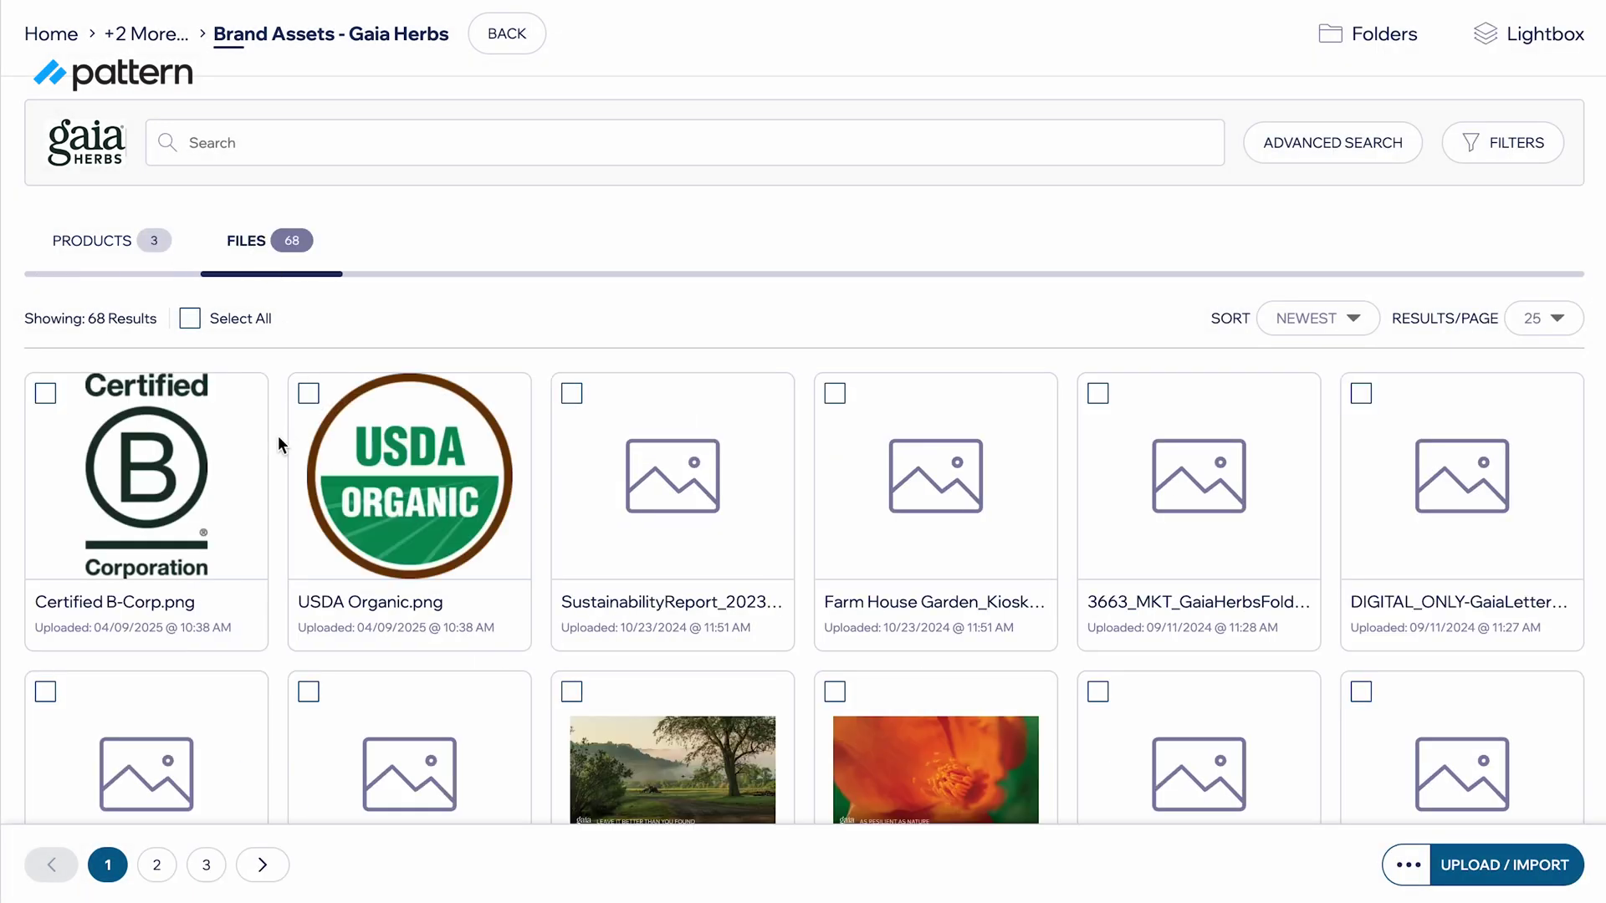
Step: View the Certified B-Corp.png file's details and return to the Brand Assets files
scroll(215, 486, "down", 1)
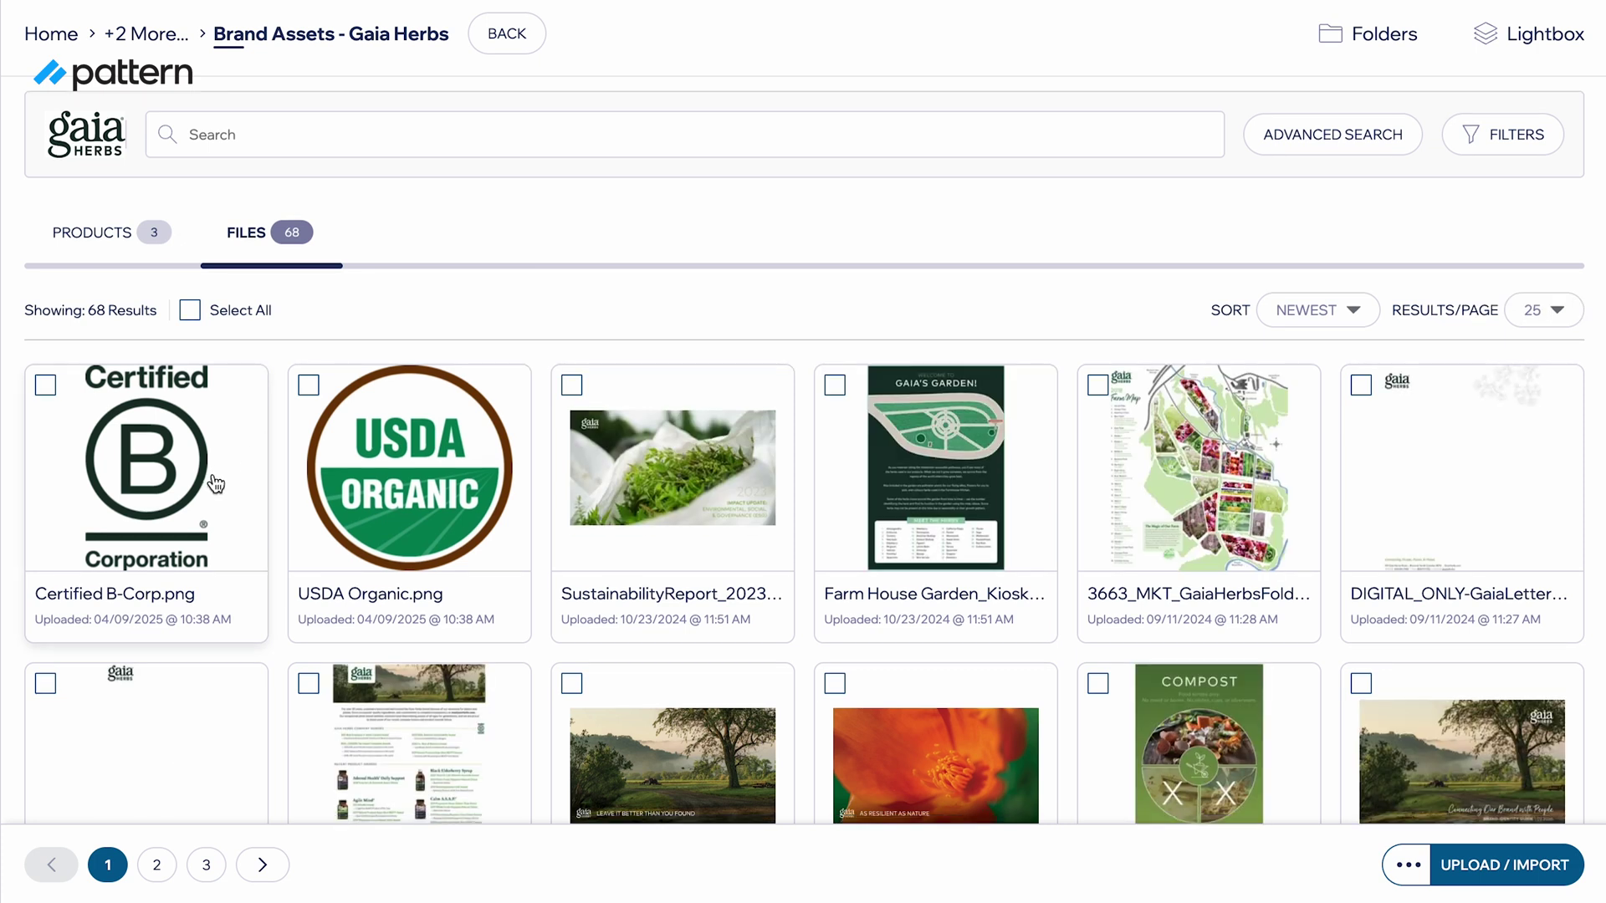
left_click(215, 485)
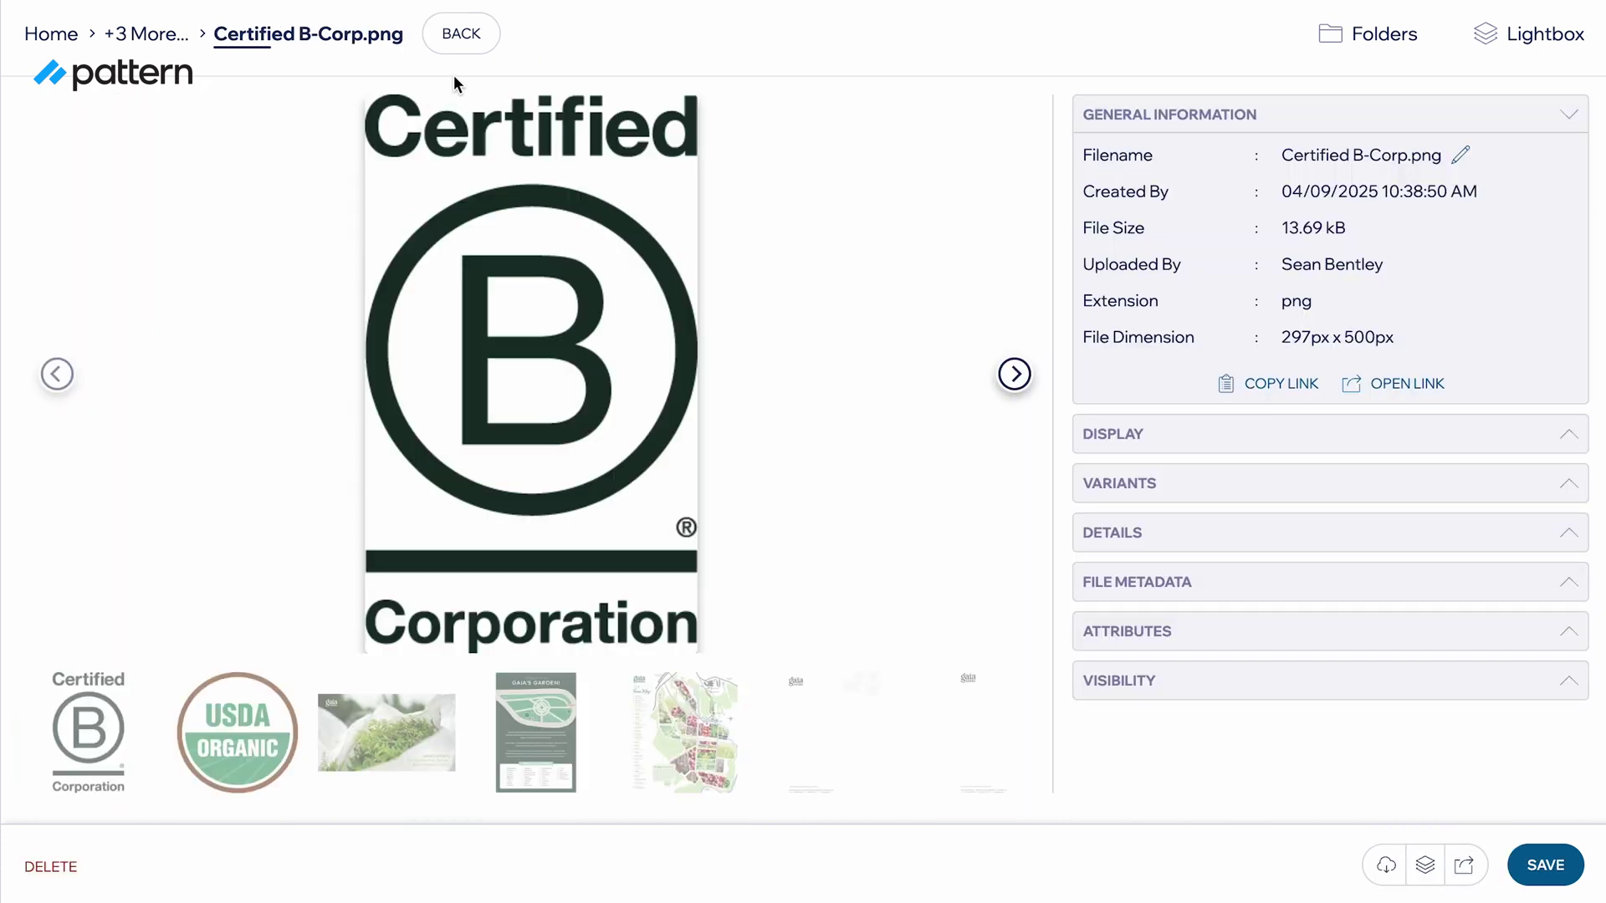
left_click(466, 40)
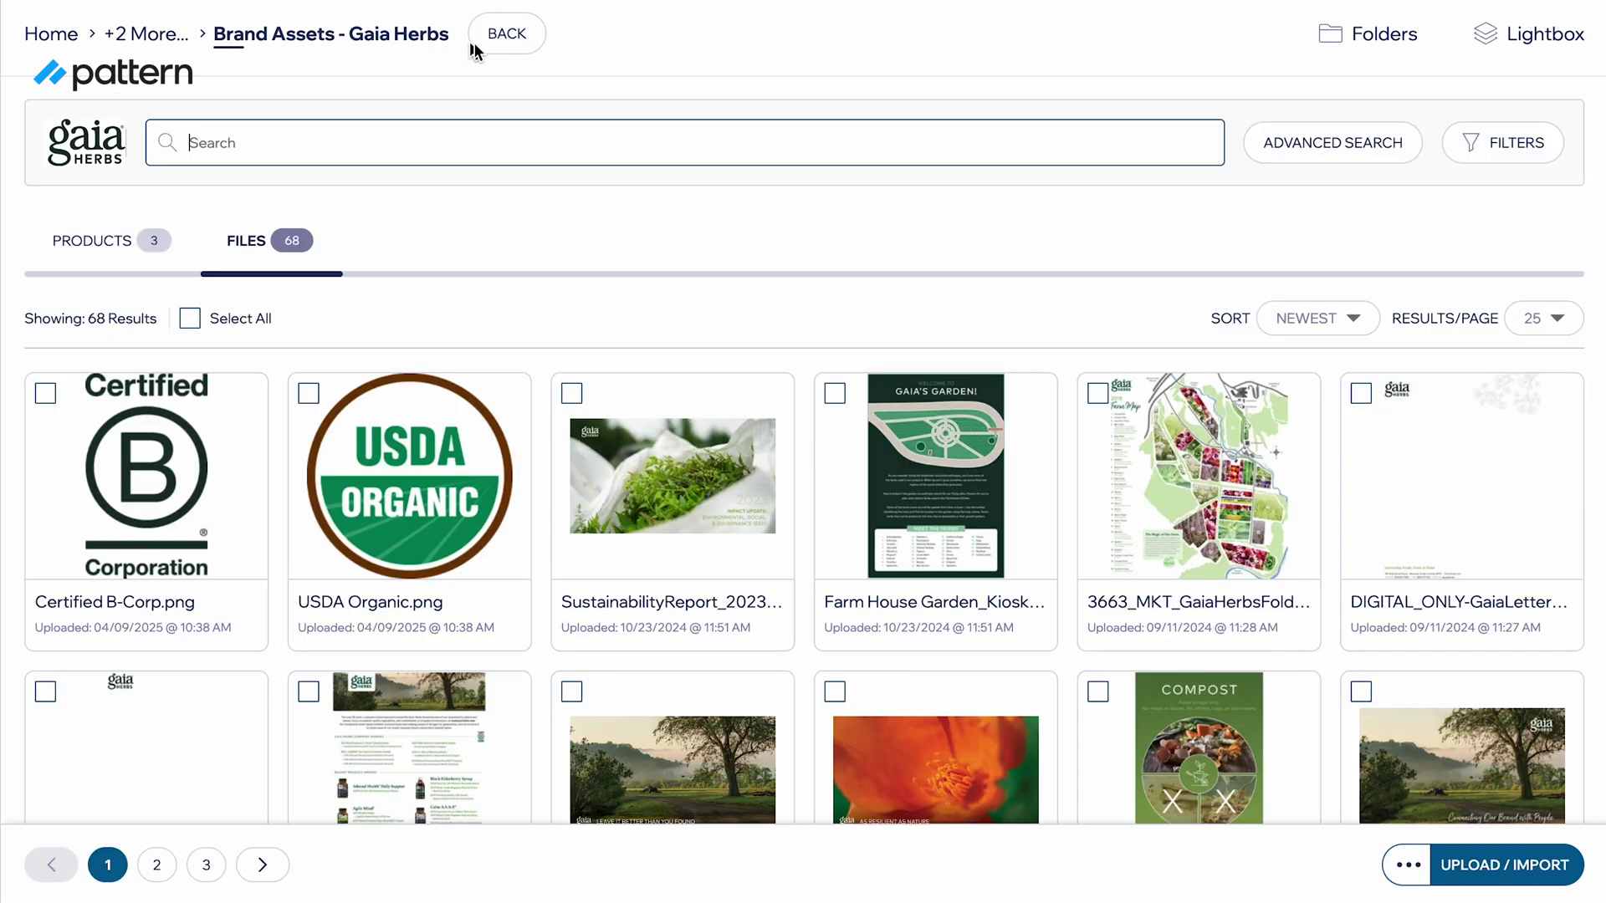
Step: Open the Agile Mind 60 Count Liquid Phyto-Caps product from the Brain - Gaia Herbs folder within Products - Gaia Herbs
left_click(1328, 46)
left_click(1177, 311)
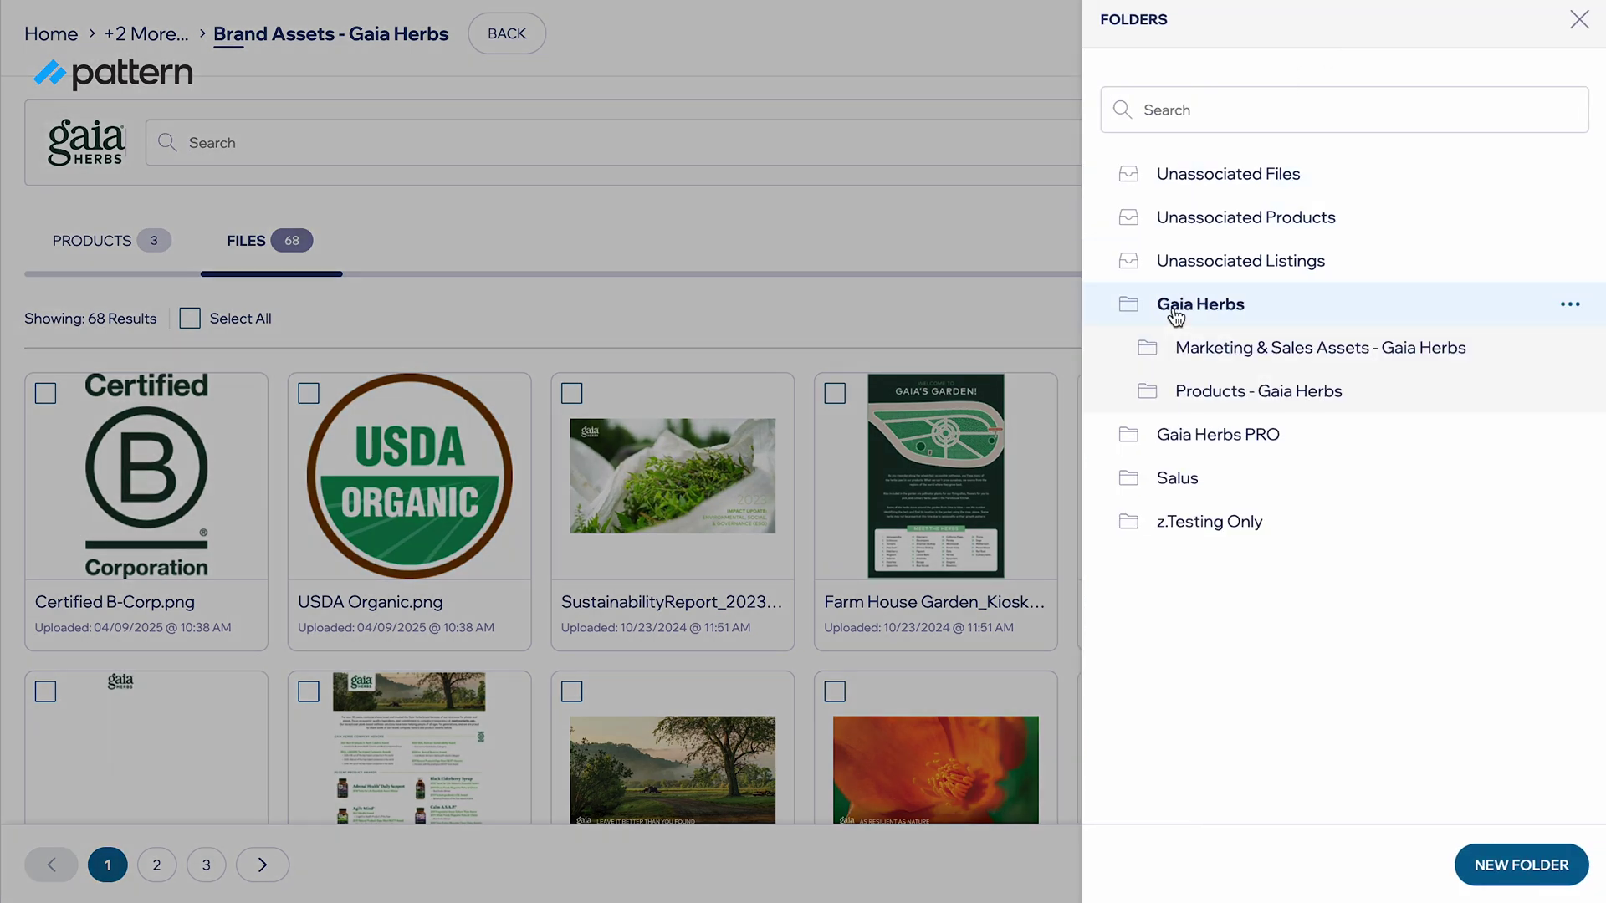
left_click(1185, 400)
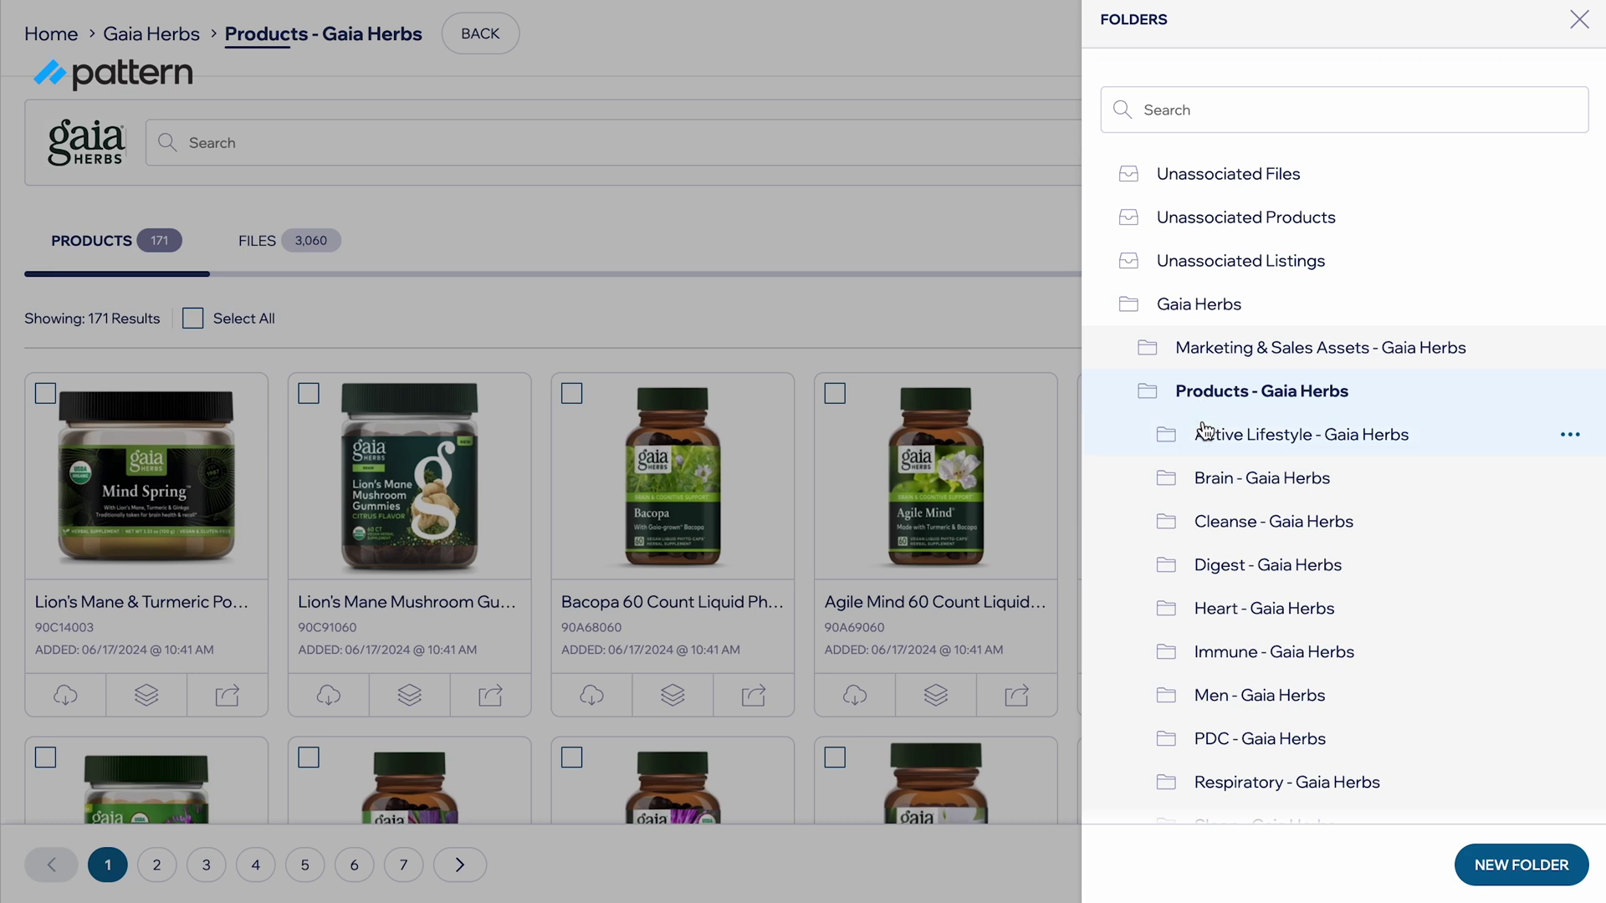
left_click(1205, 479)
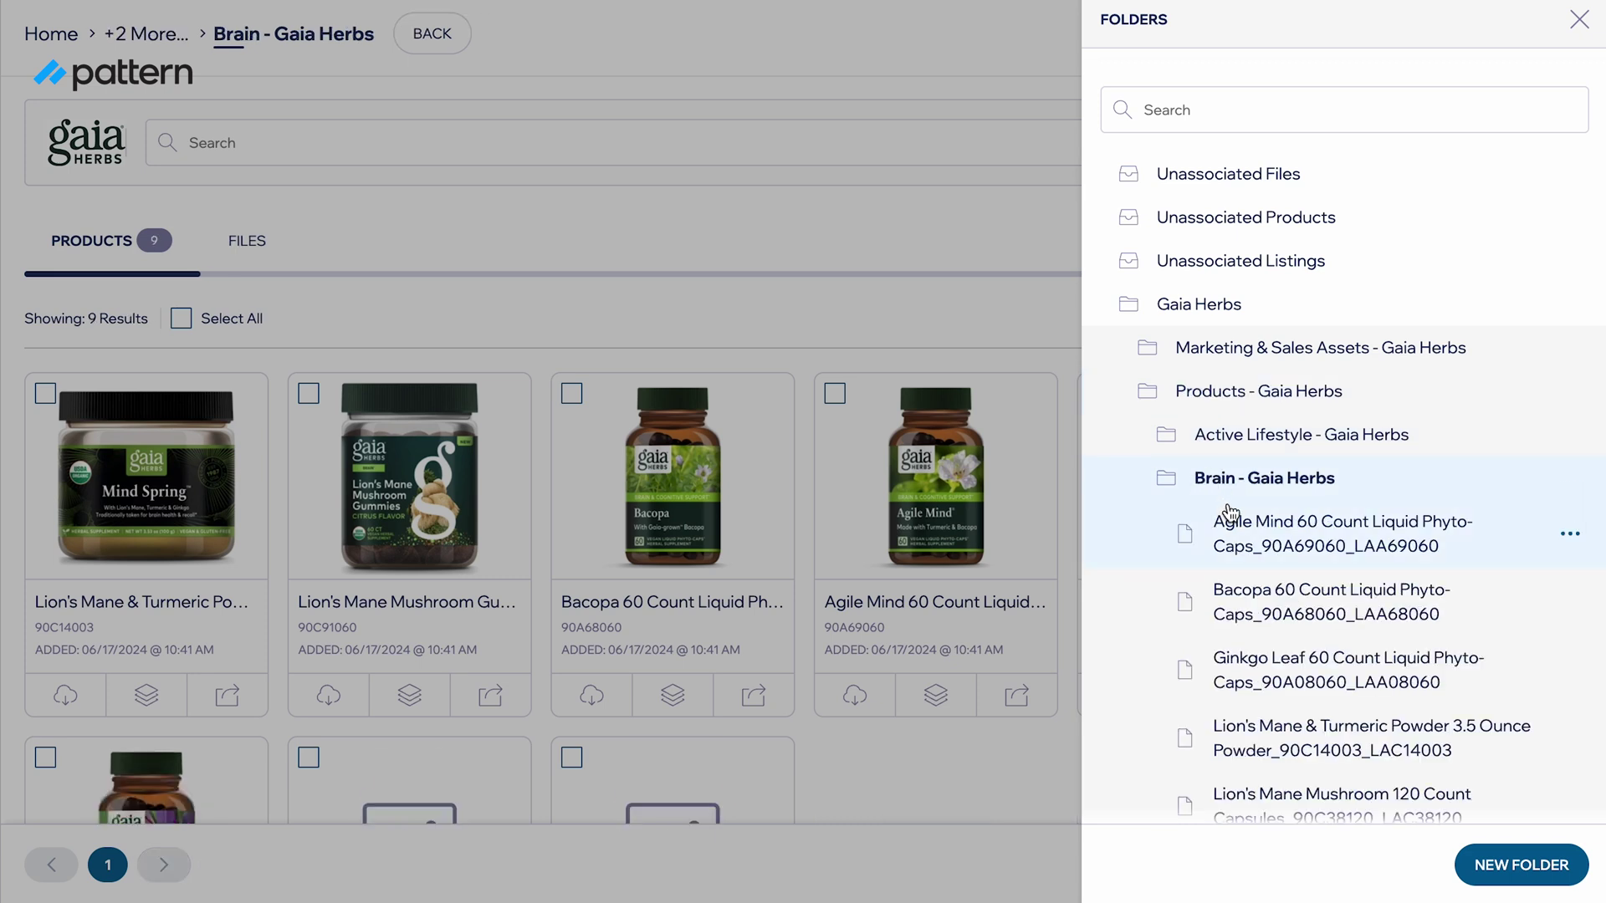
scroll(1236, 512, "down", 1)
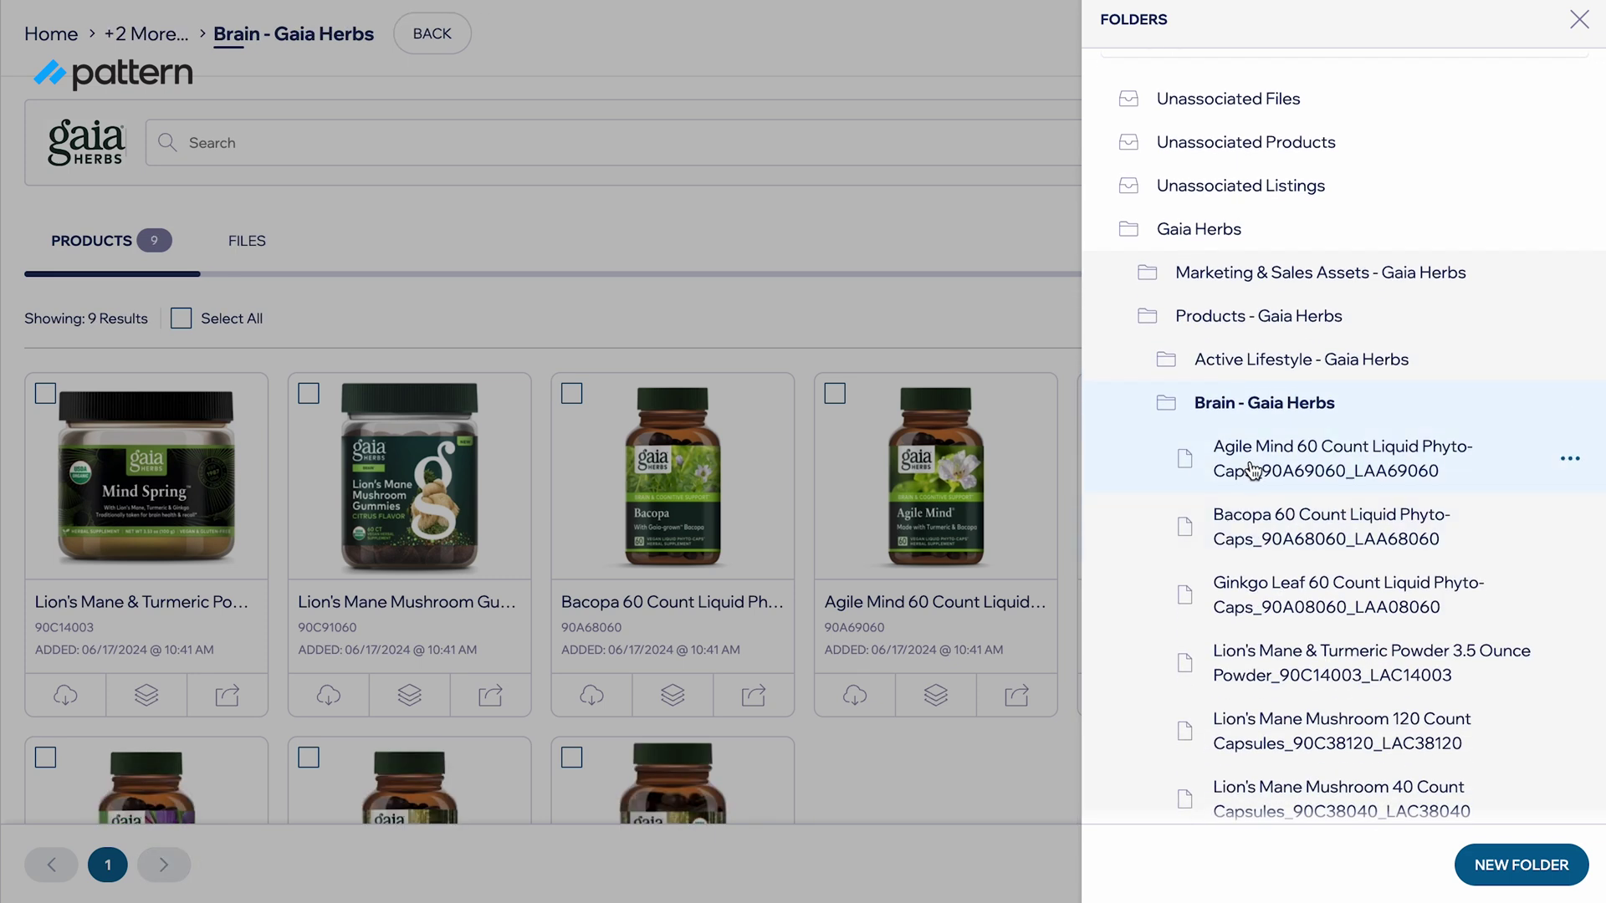
left_click(1252, 471)
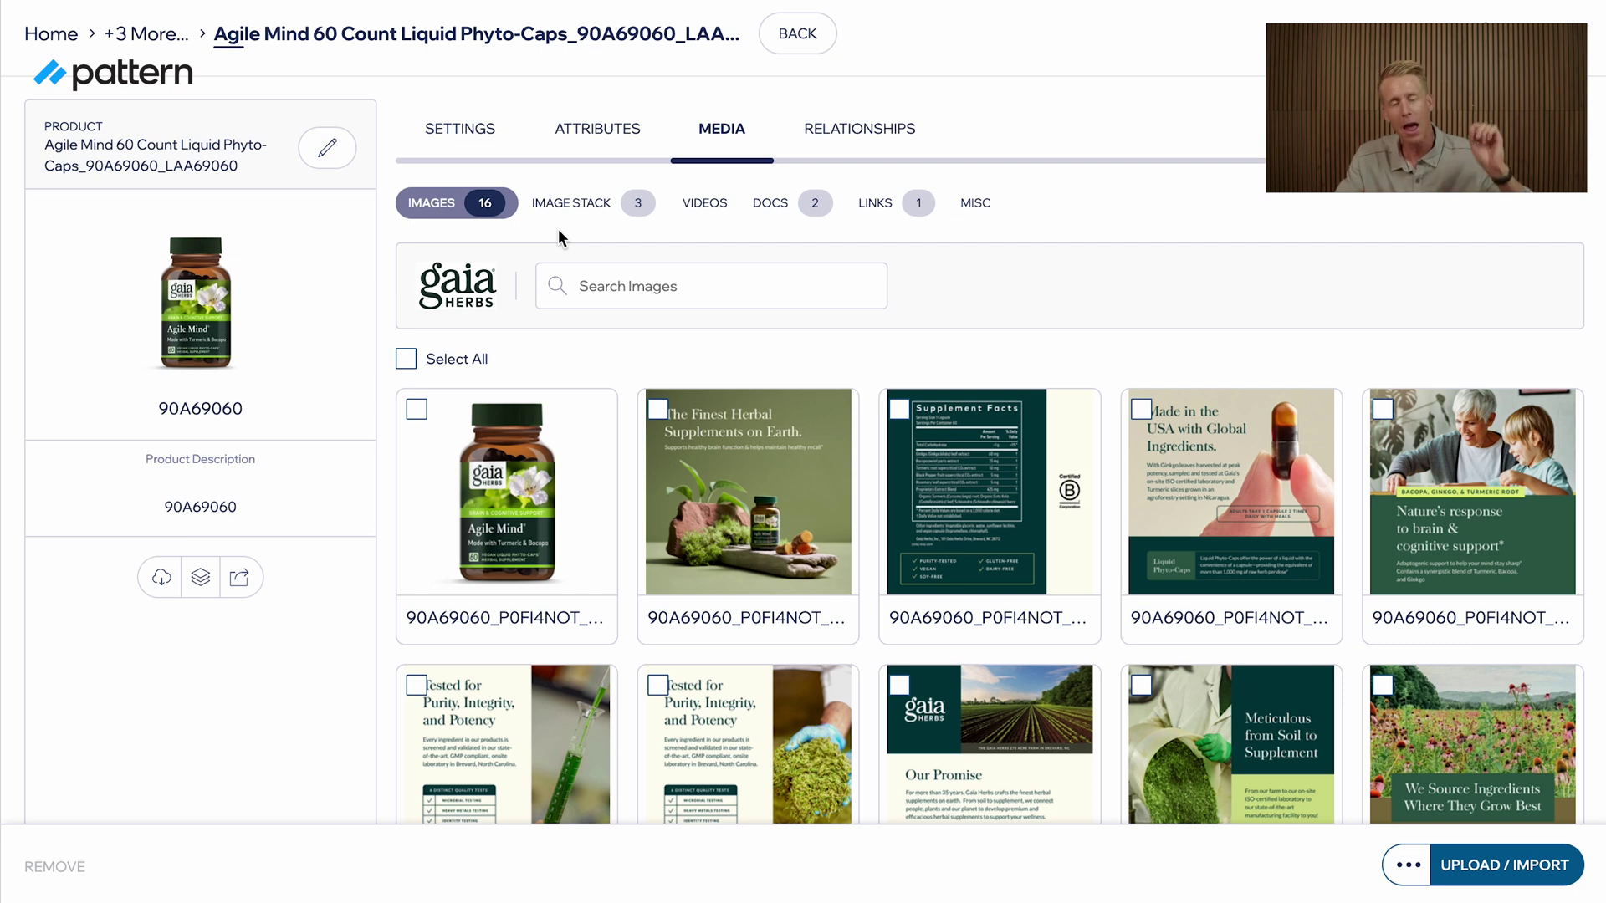
Step: Review the Agile Mind product's image stacks and images, and return to the Brain - Gaia Herbs folder
left_click(568, 218)
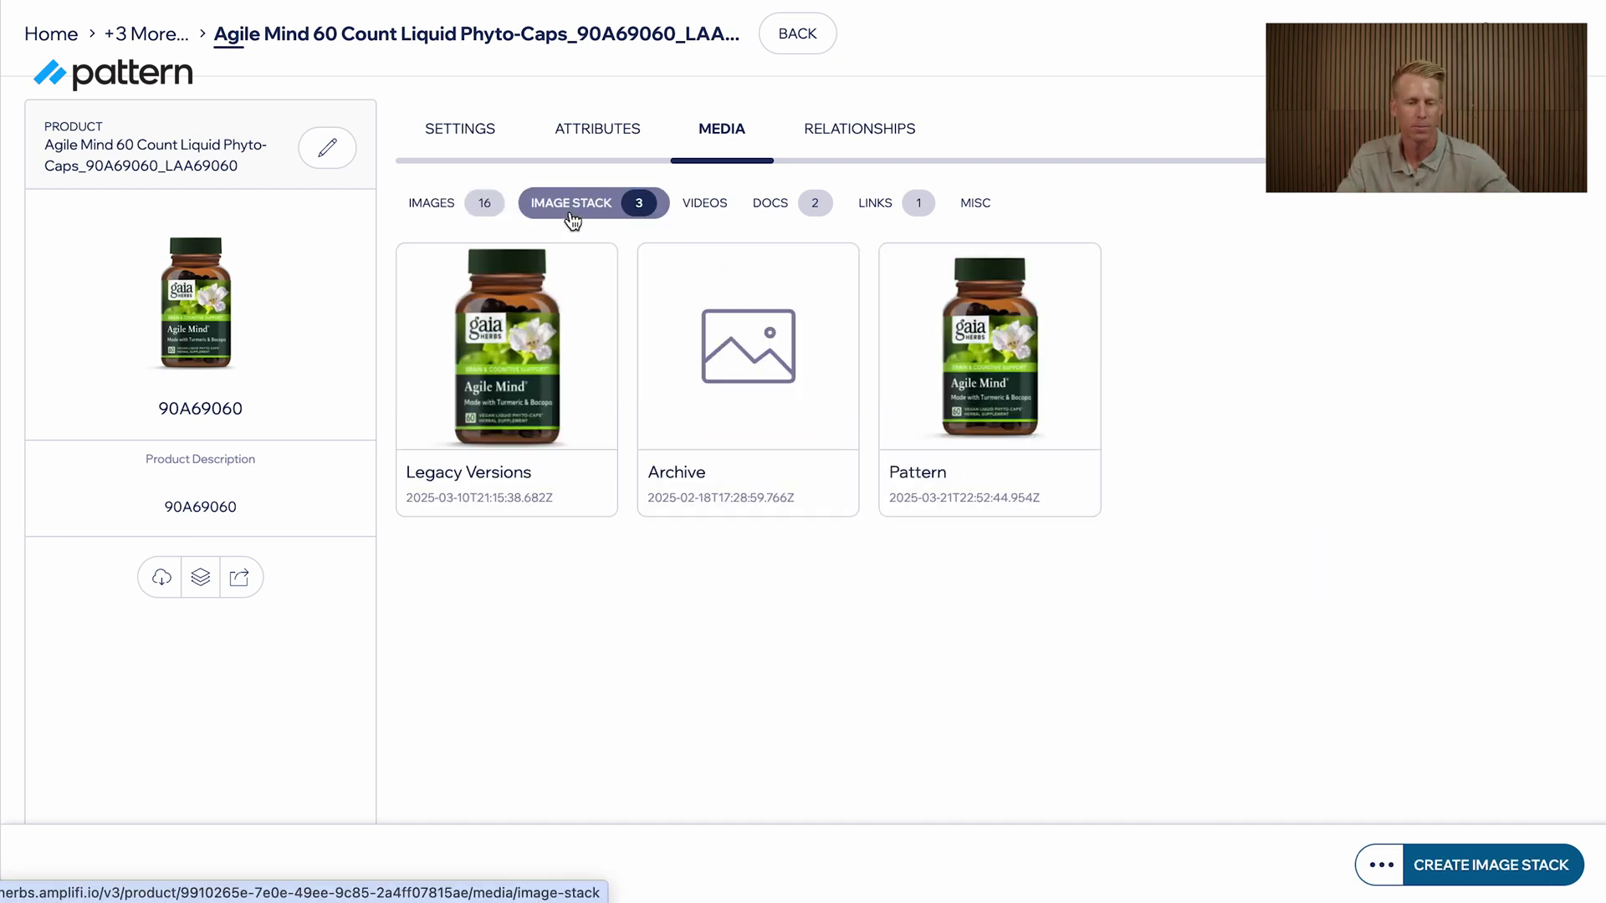
left_click(480, 203)
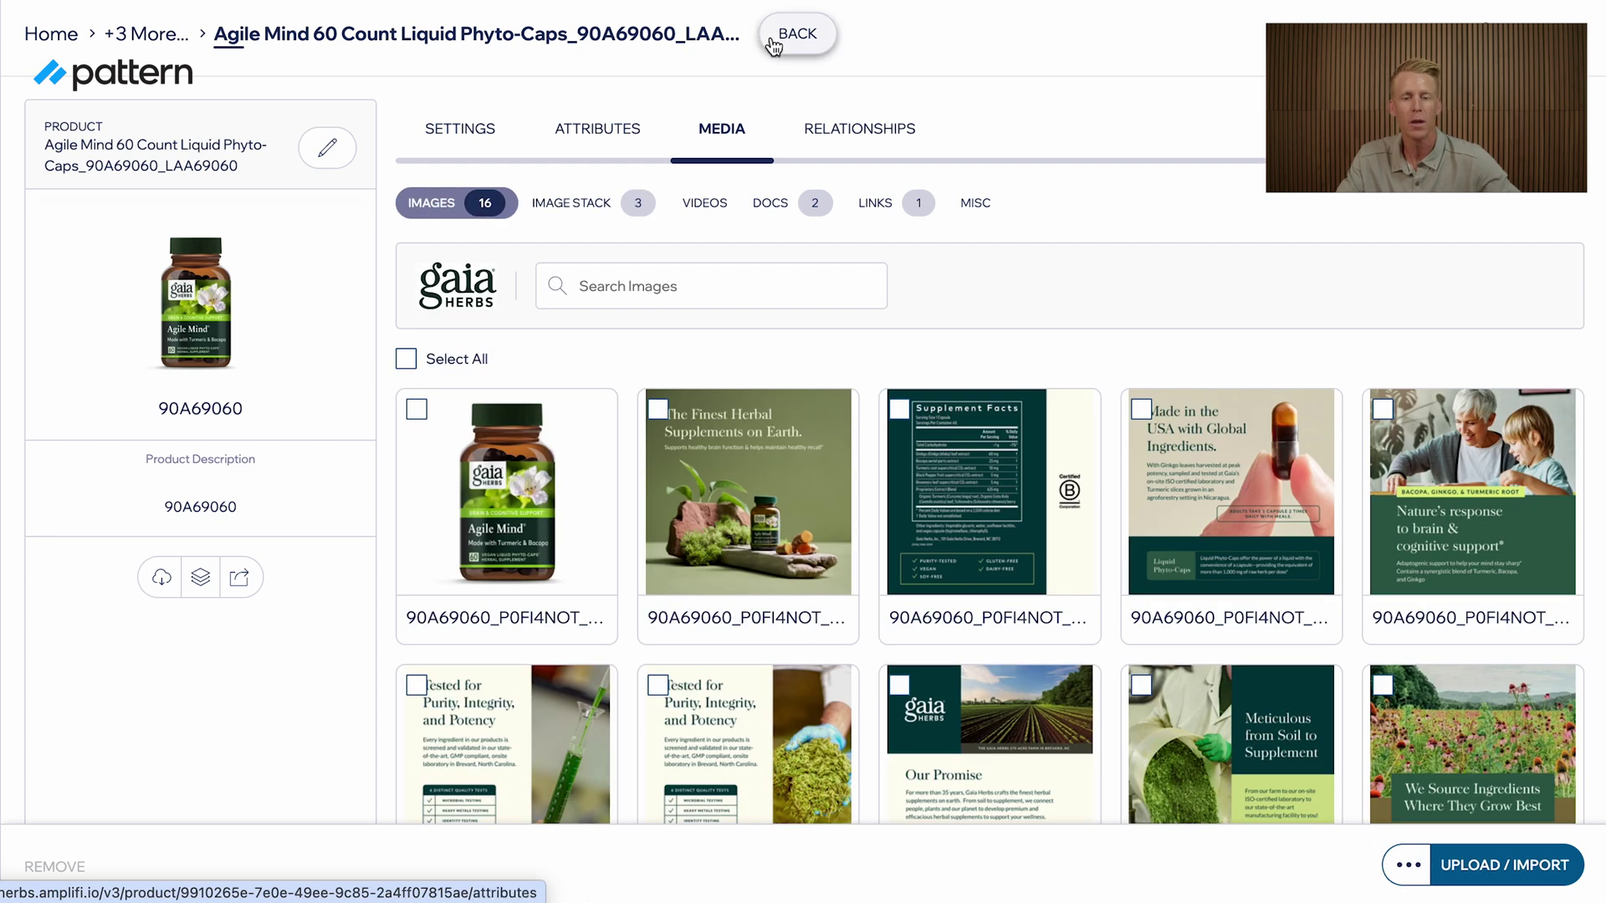
left_click(773, 40)
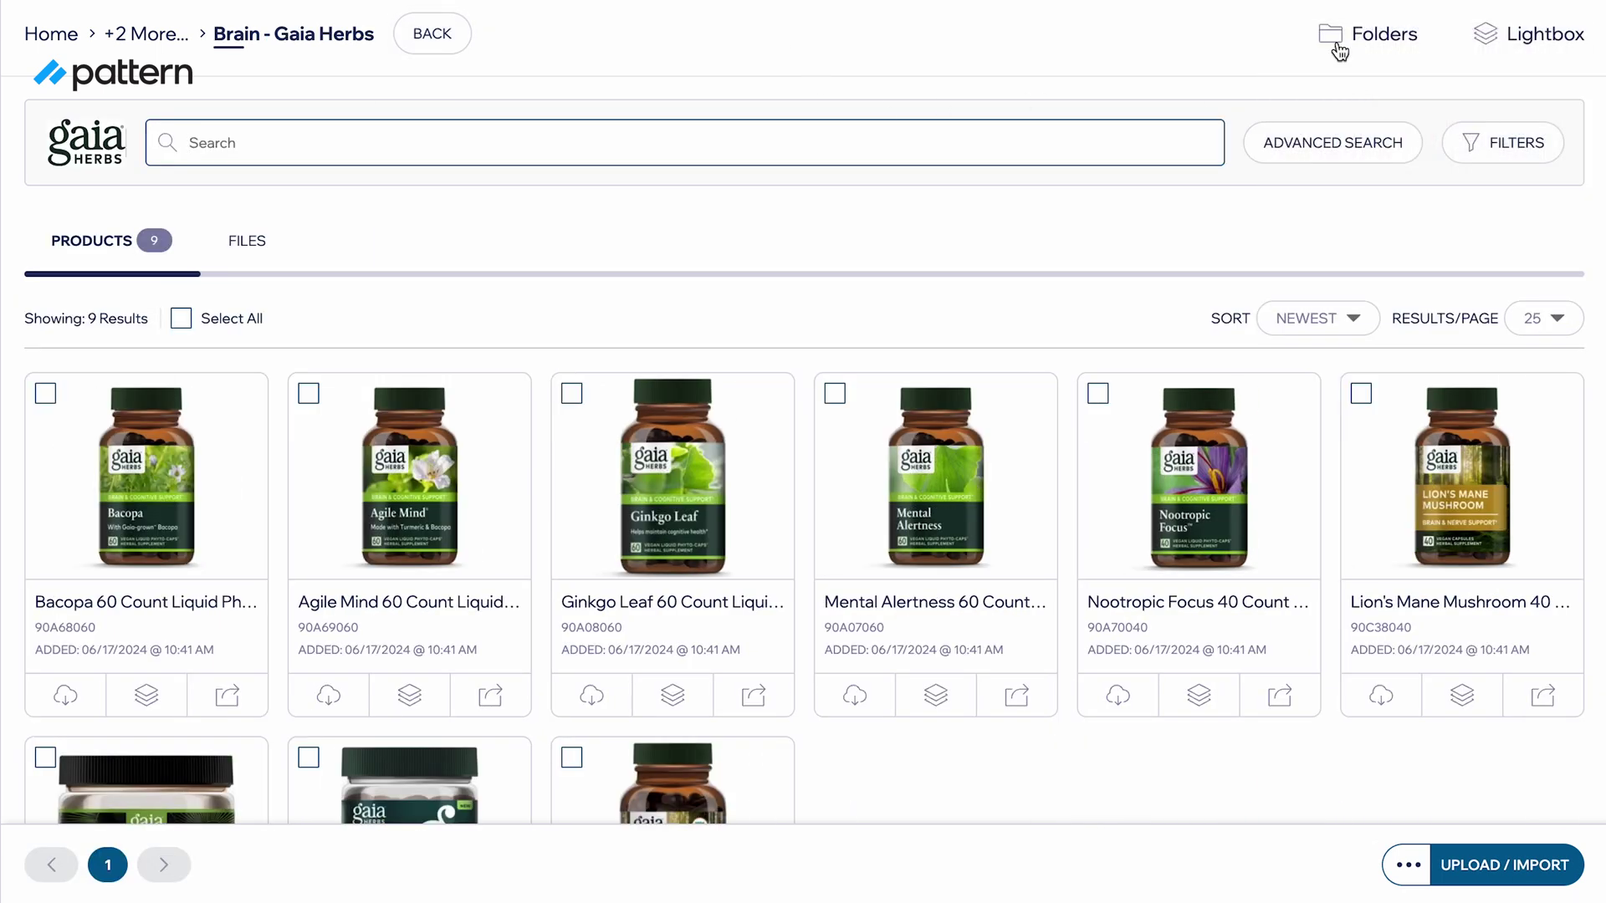
Step: Open the Immune - Gaia Herbs folder within Products - Gaia Herbs and close the folder list
left_click(1339, 52)
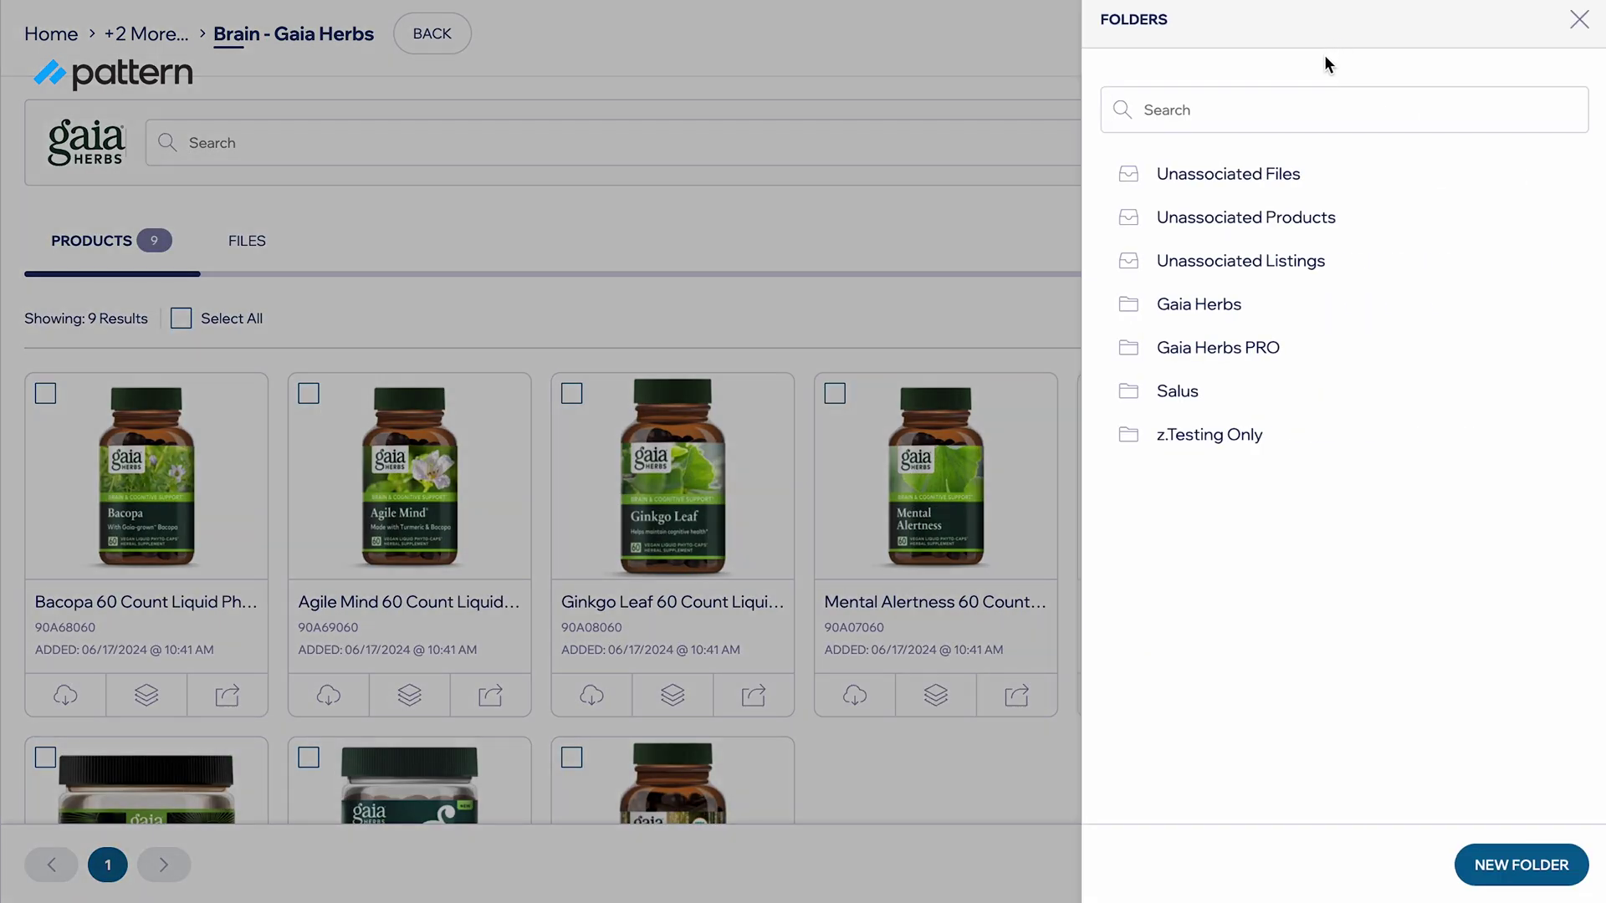
left_click(1222, 311)
left_click(1219, 391)
scroll(1196, 502, "down", 3)
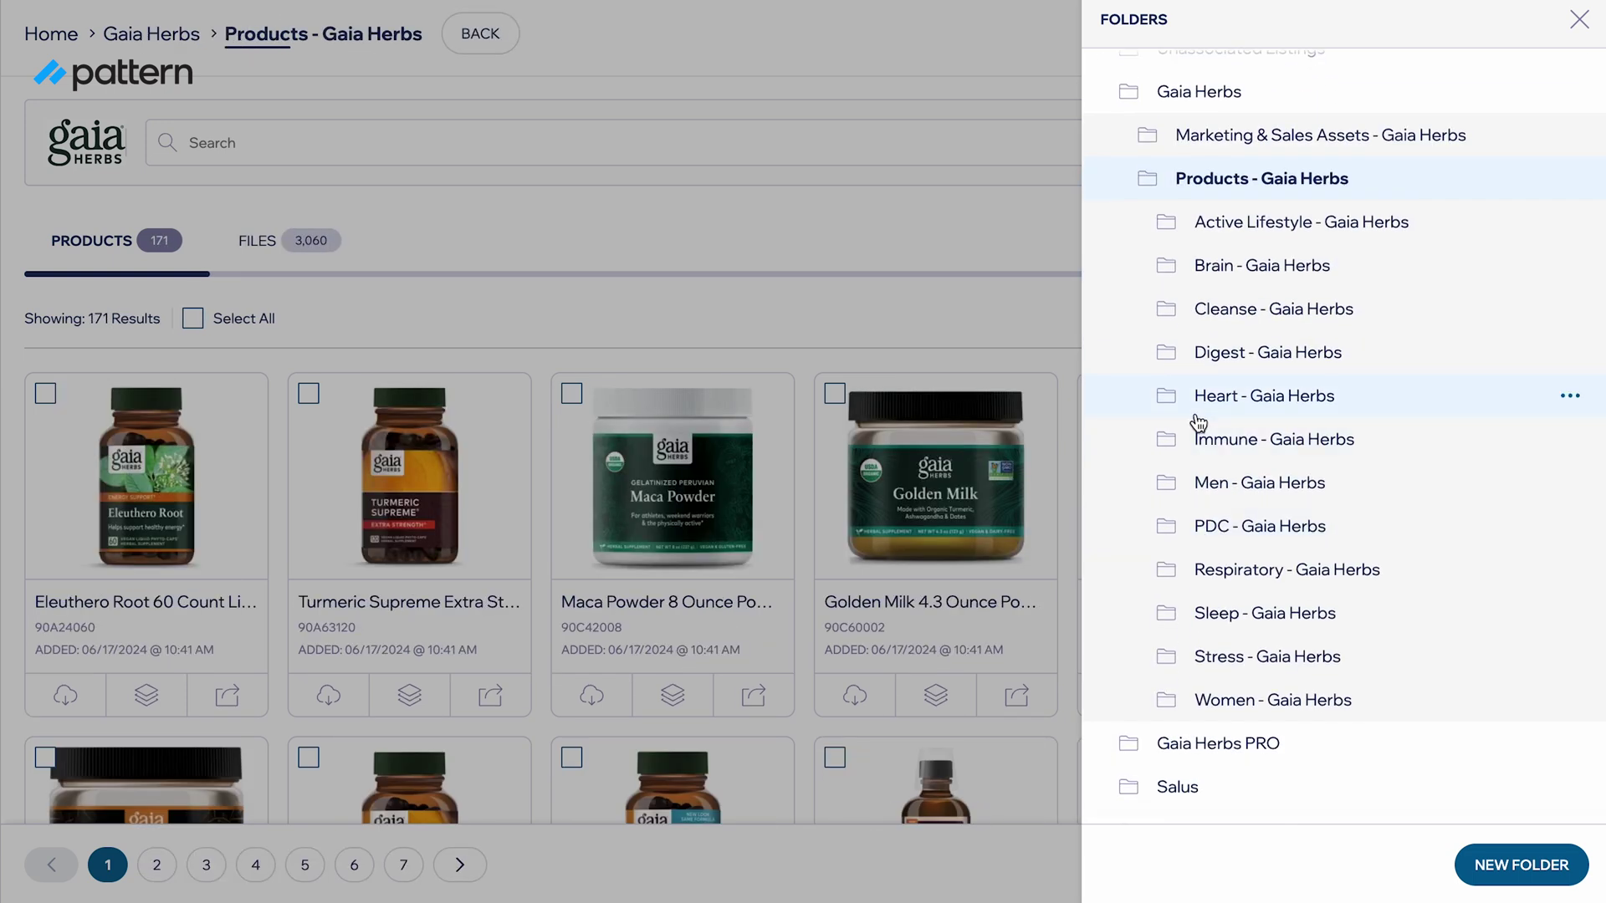
left_click(1202, 437)
scroll(1198, 428, "down", 3)
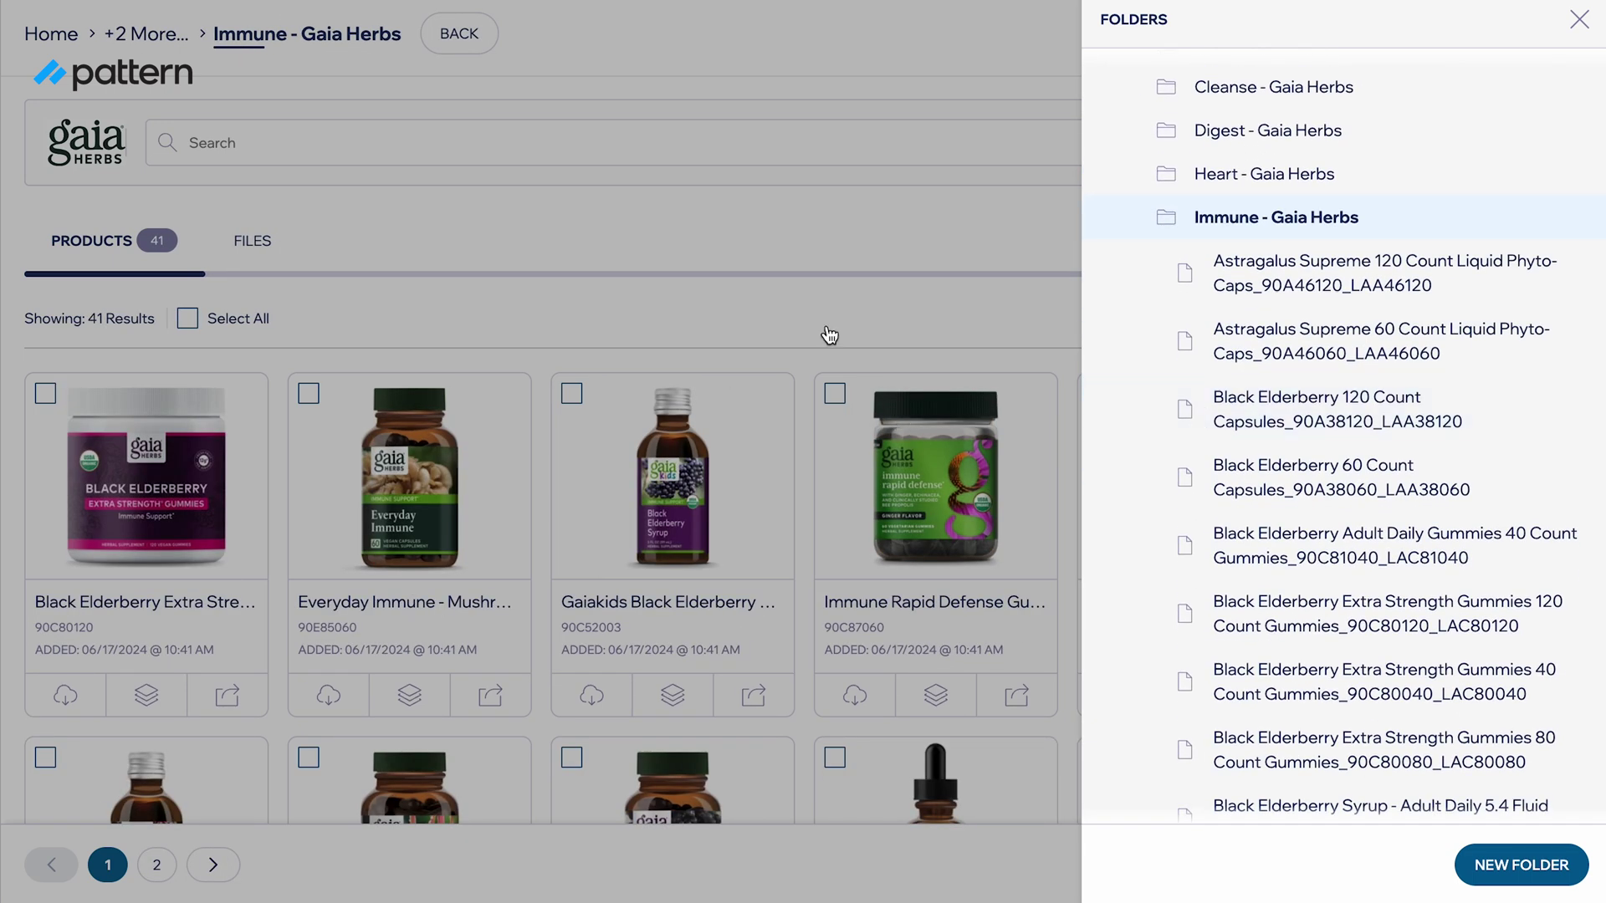
left_click(850, 303)
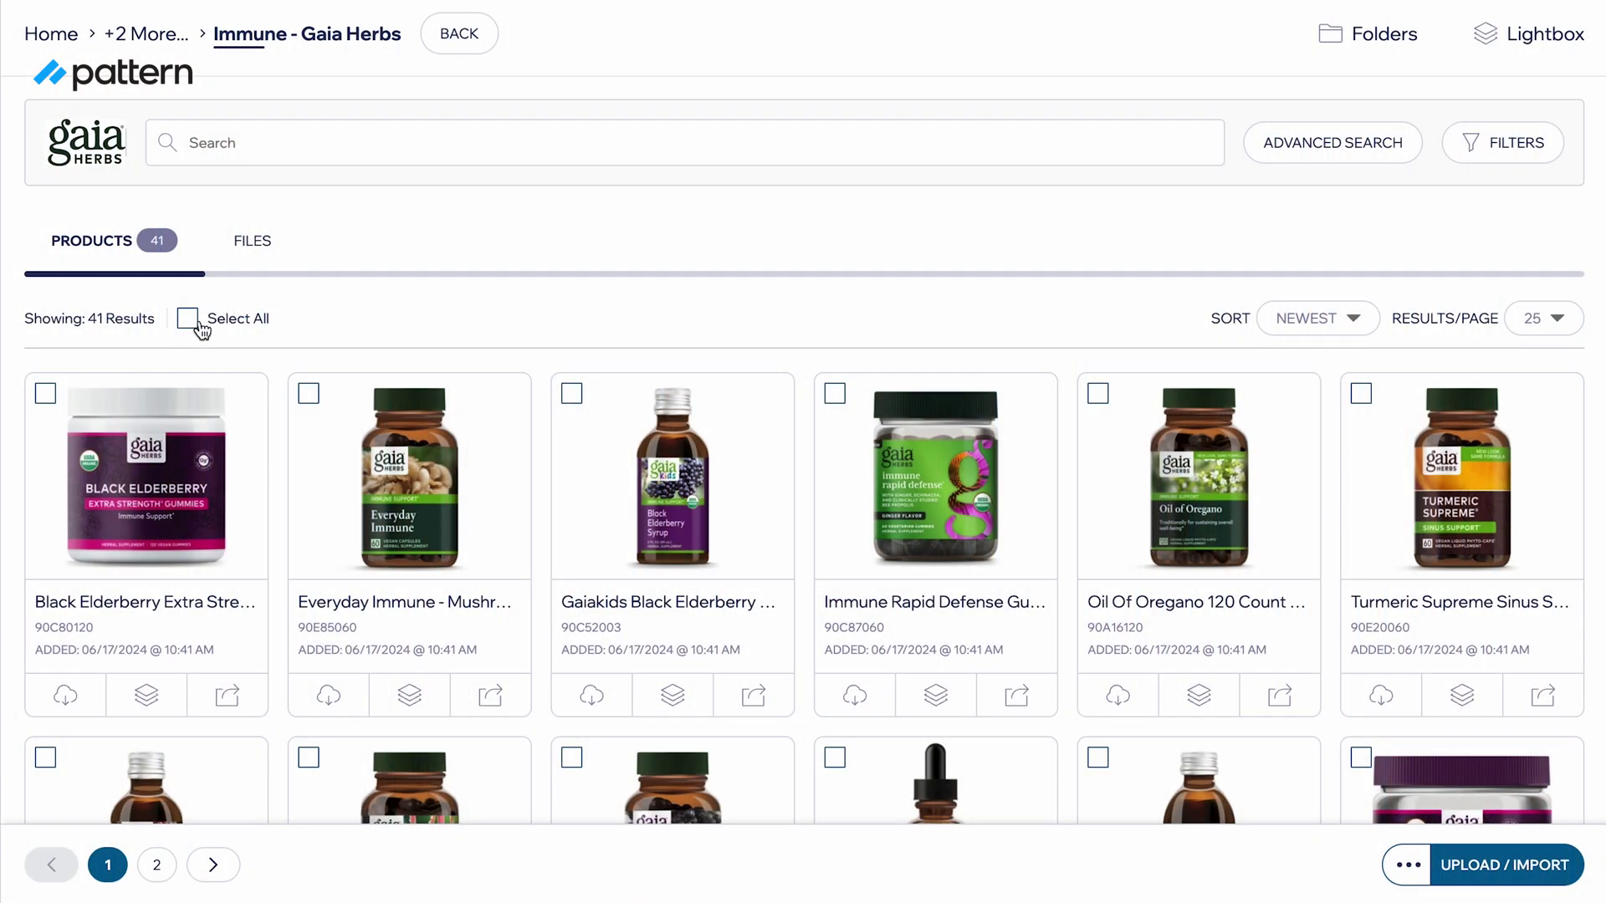
Step: Select all Immune products on the page and review the shareable link options, closing them without sharing
left_click(189, 320)
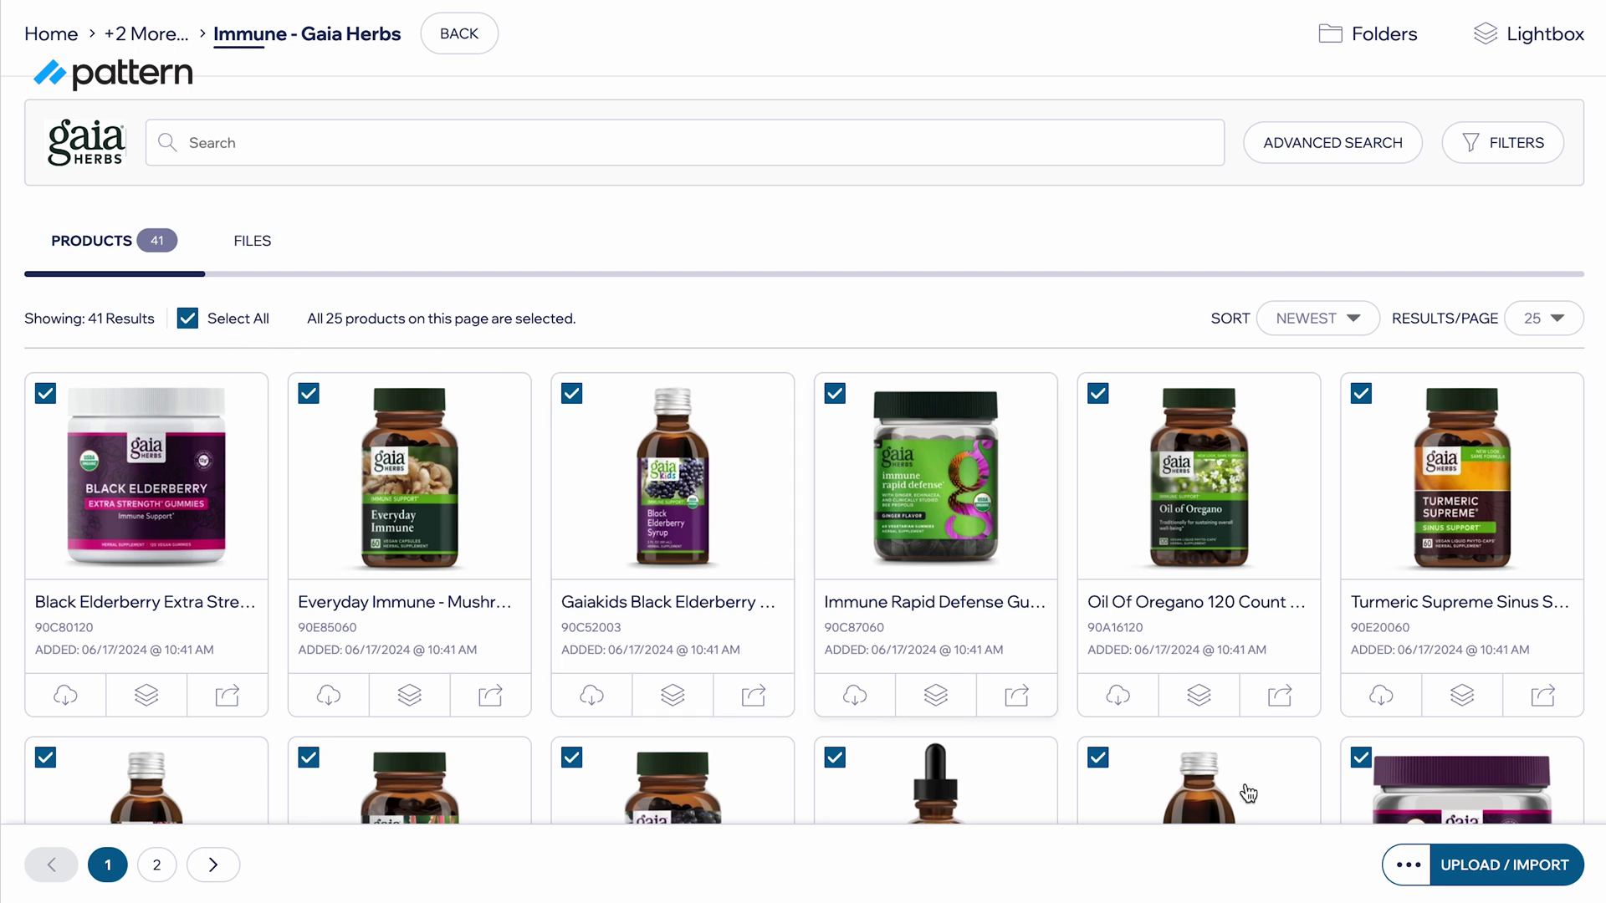
left_click(1407, 869)
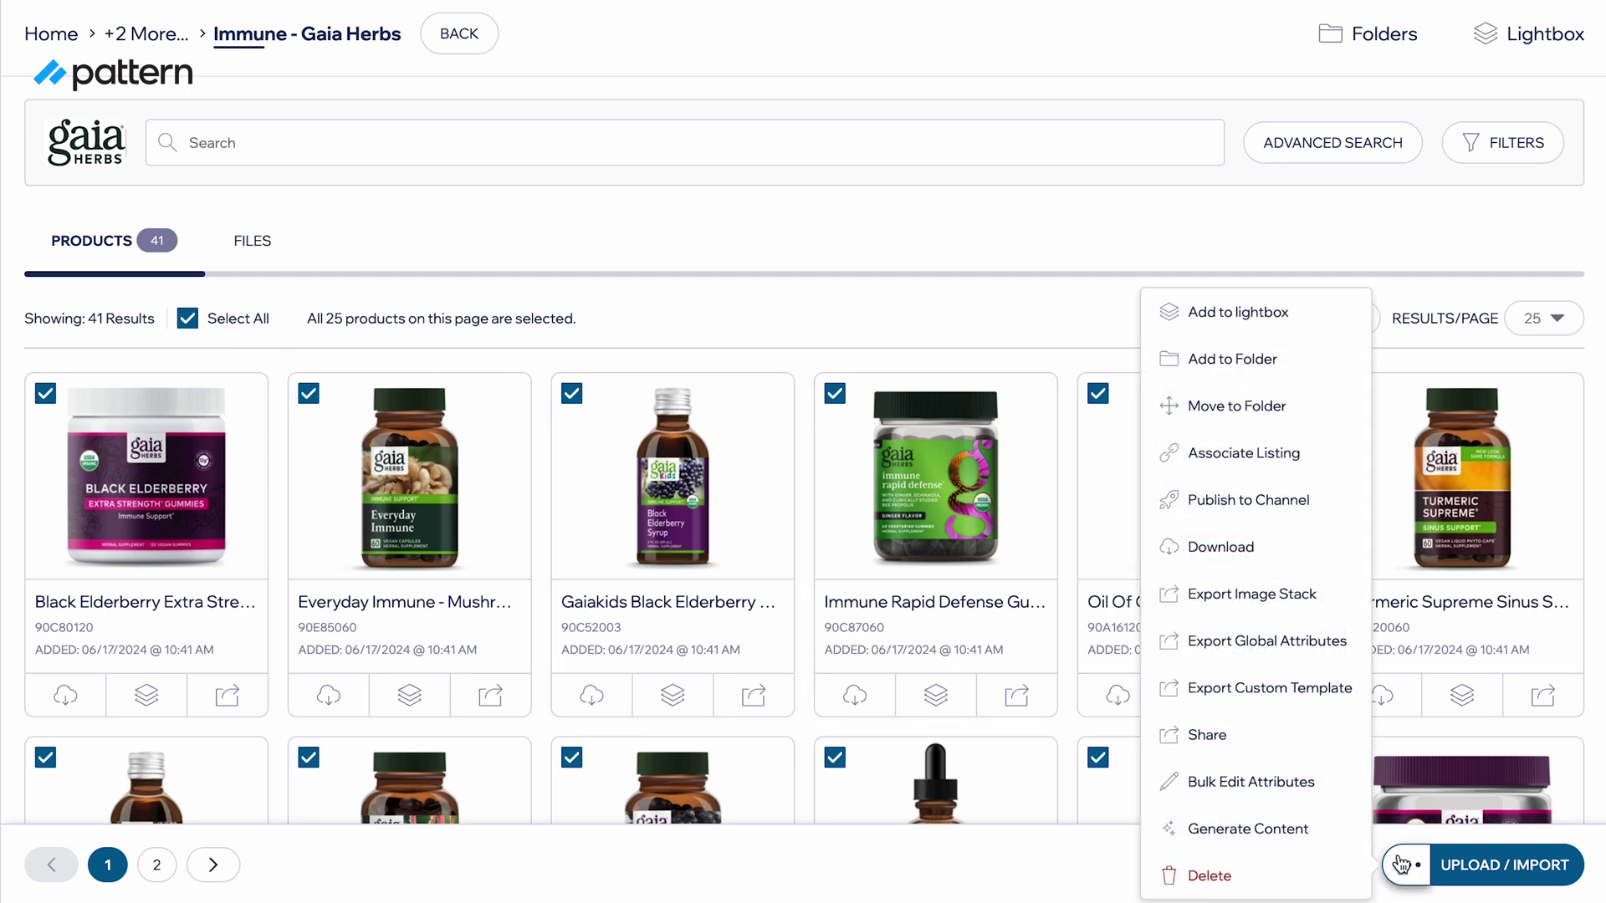
left_click(1196, 735)
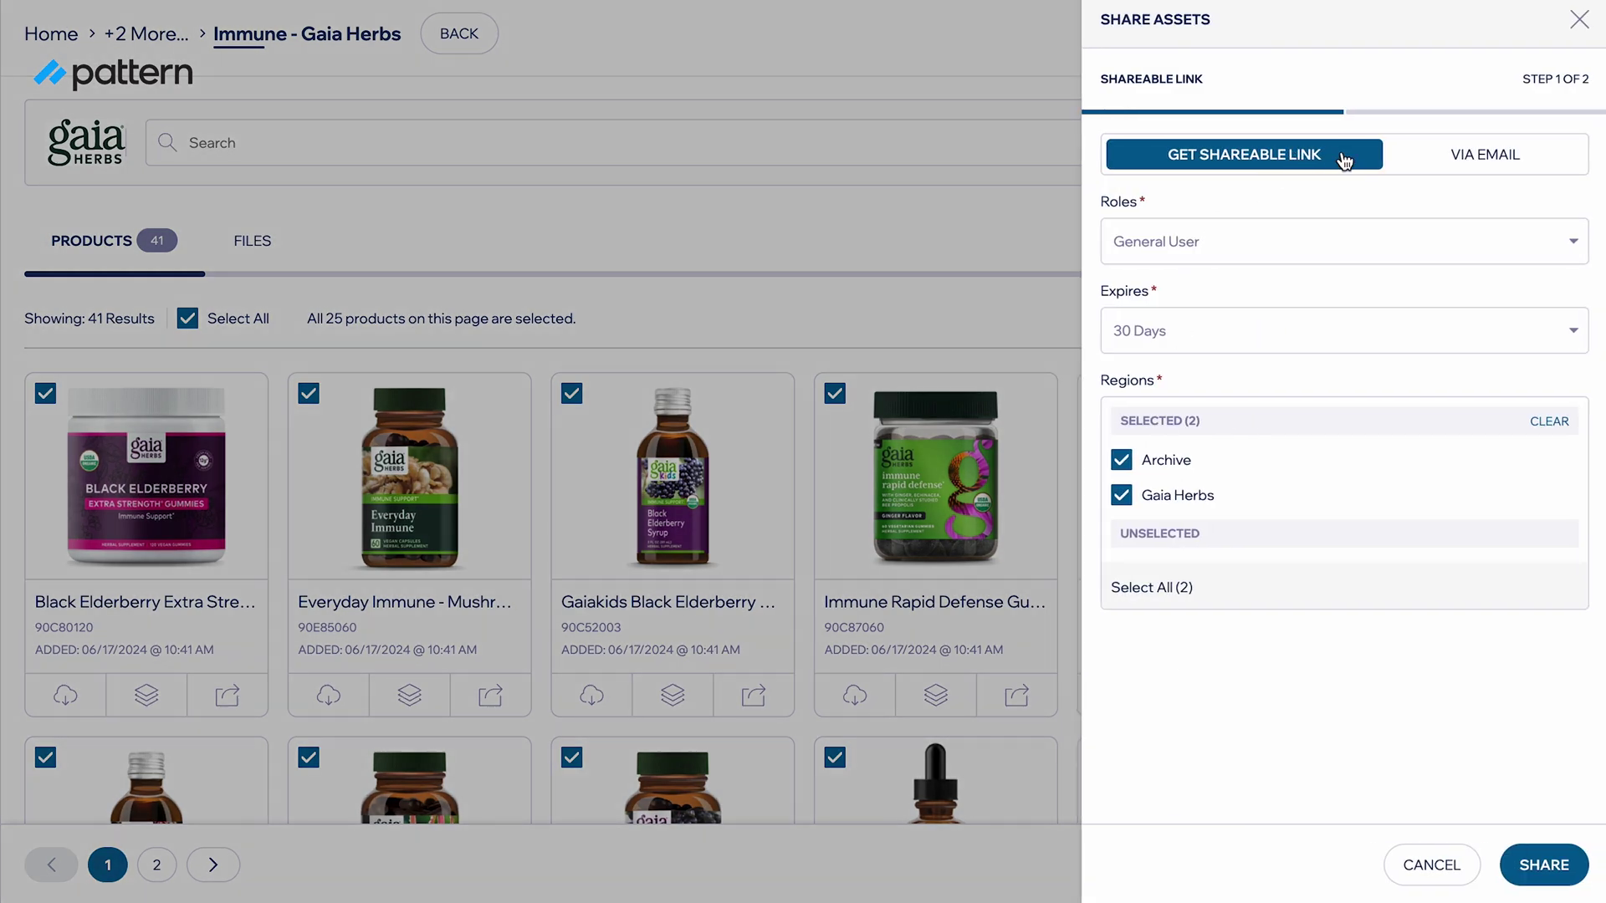
left_click(1578, 21)
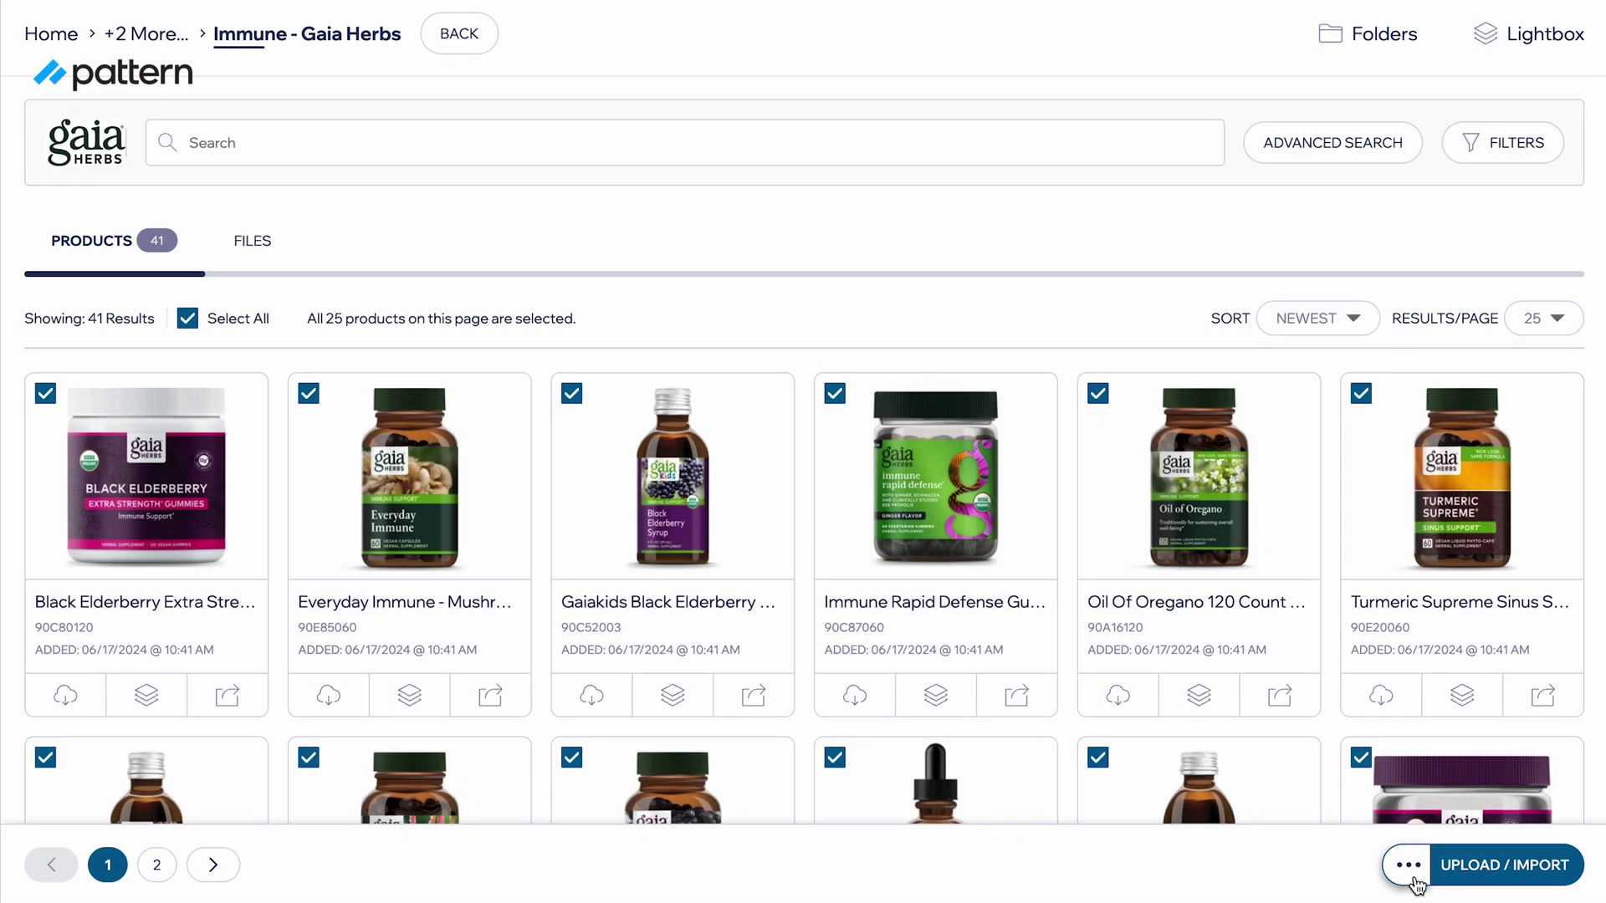
Step: Start publishing the selected Immune products to a channel and show the channel choices
left_click(1408, 865)
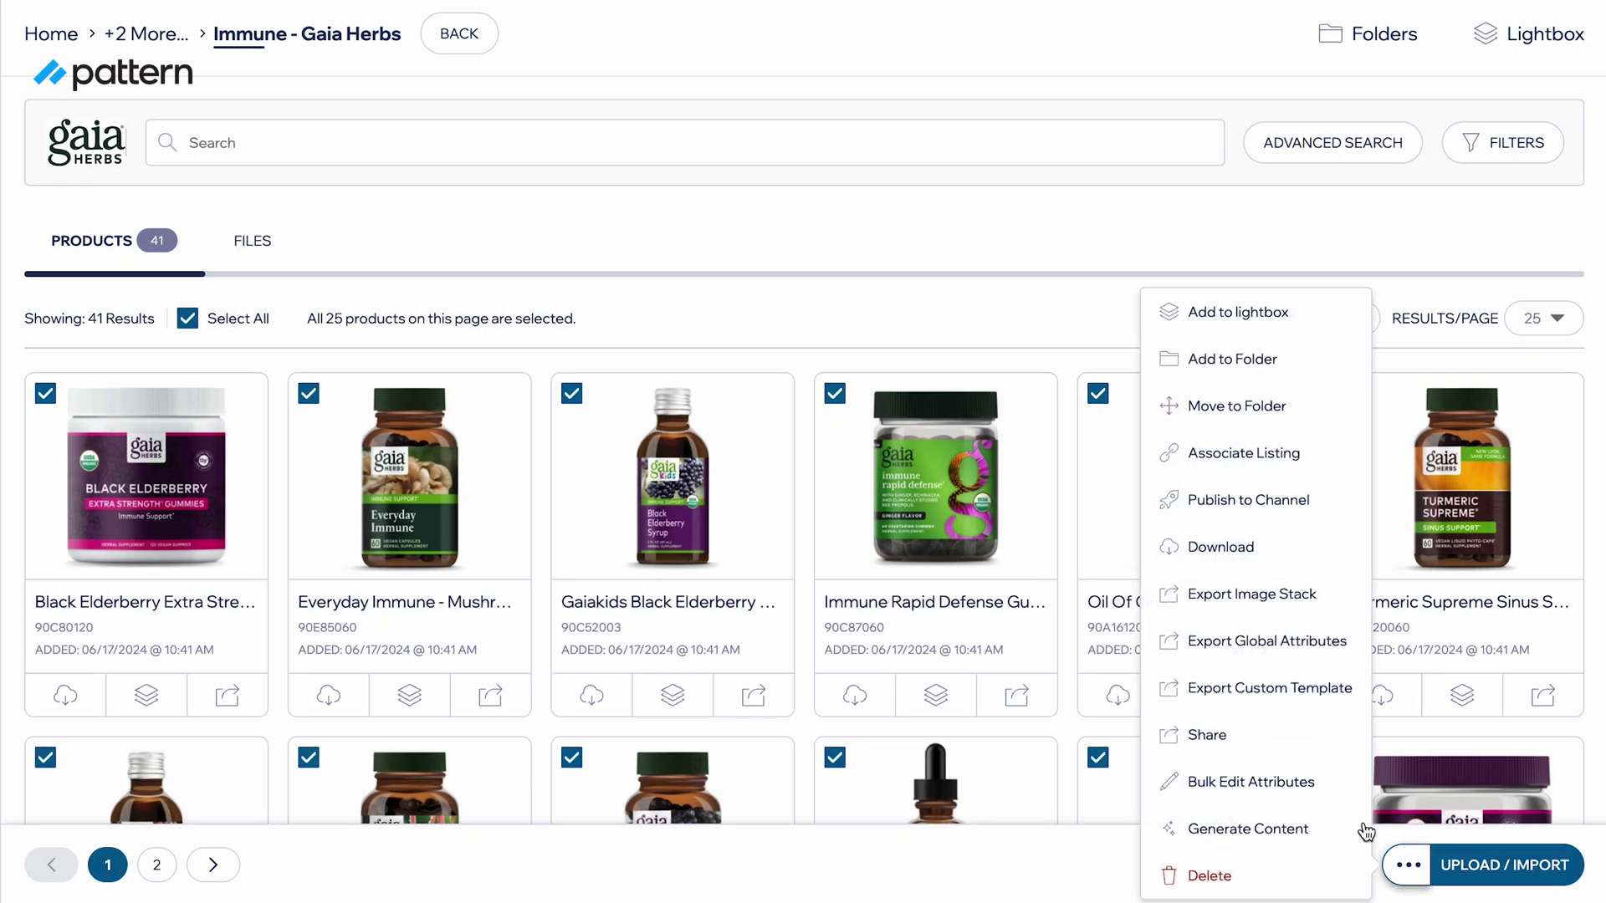
left_click(1252, 506)
left_click(1204, 117)
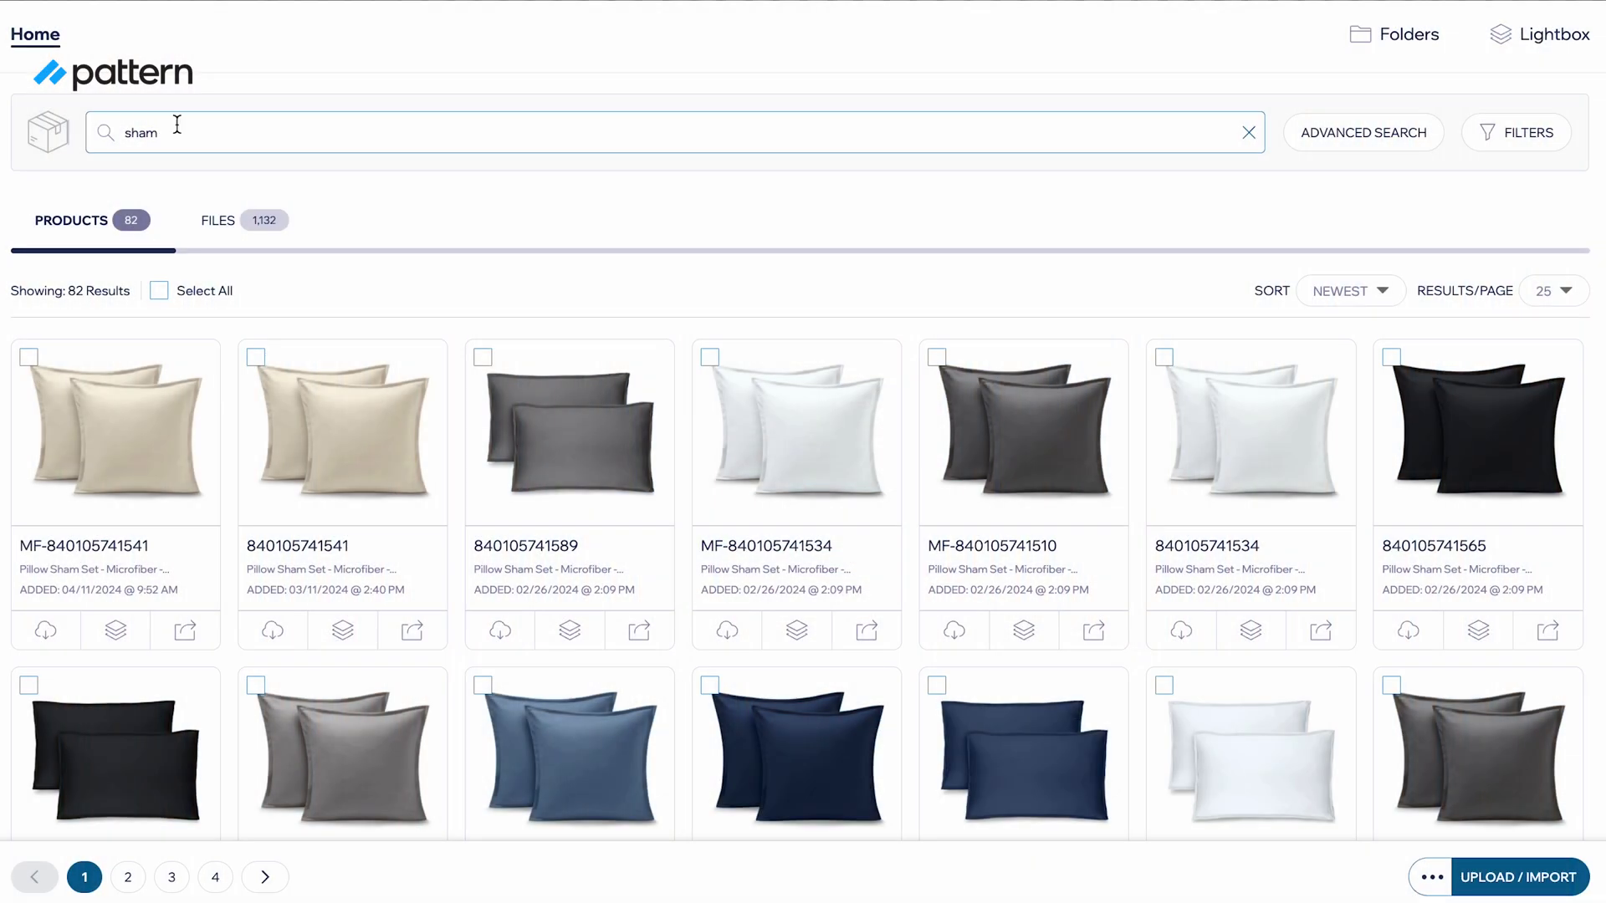
Step: Select all products on the first page of the "sham" results and start publishing them to a channel
left_click_drag(102, 293, 63, 292)
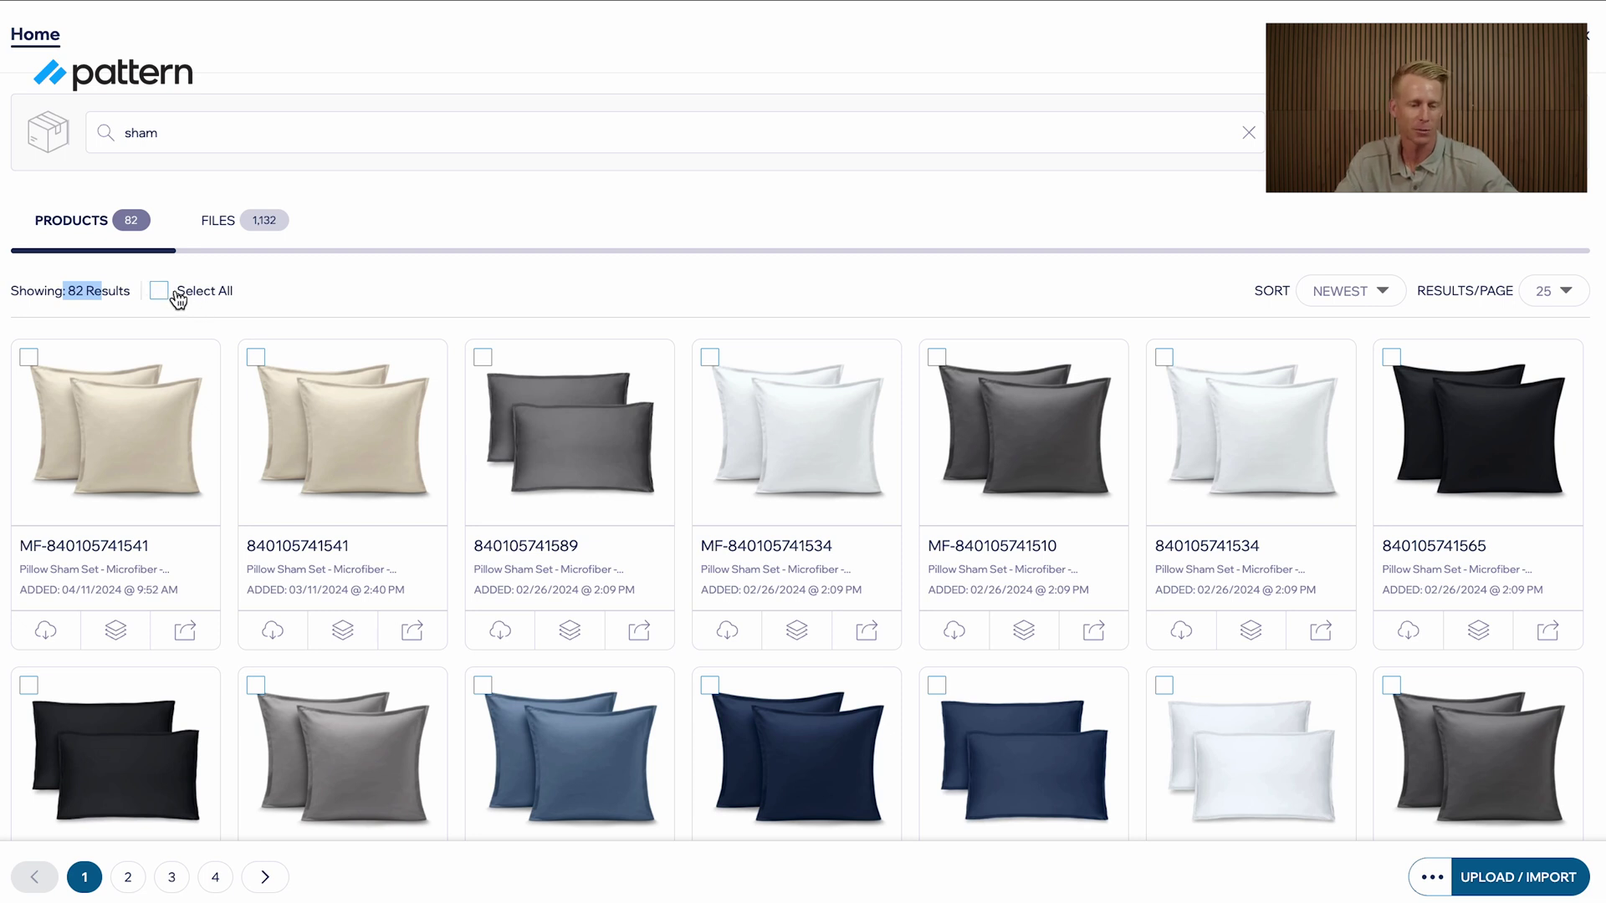
left_click(159, 291)
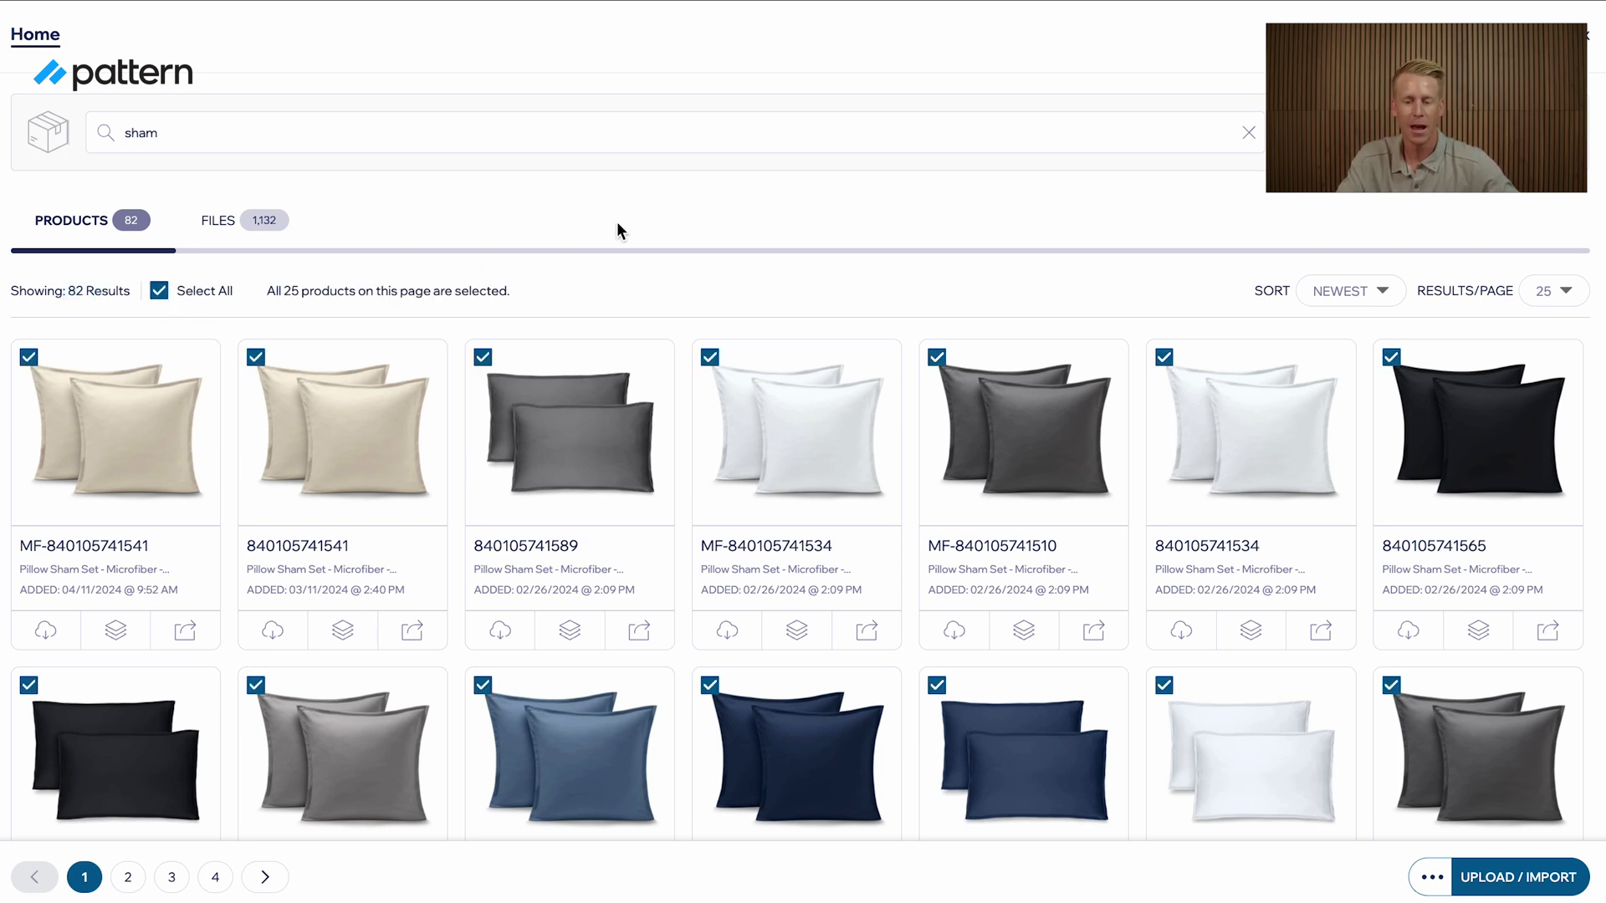
left_click(1426, 876)
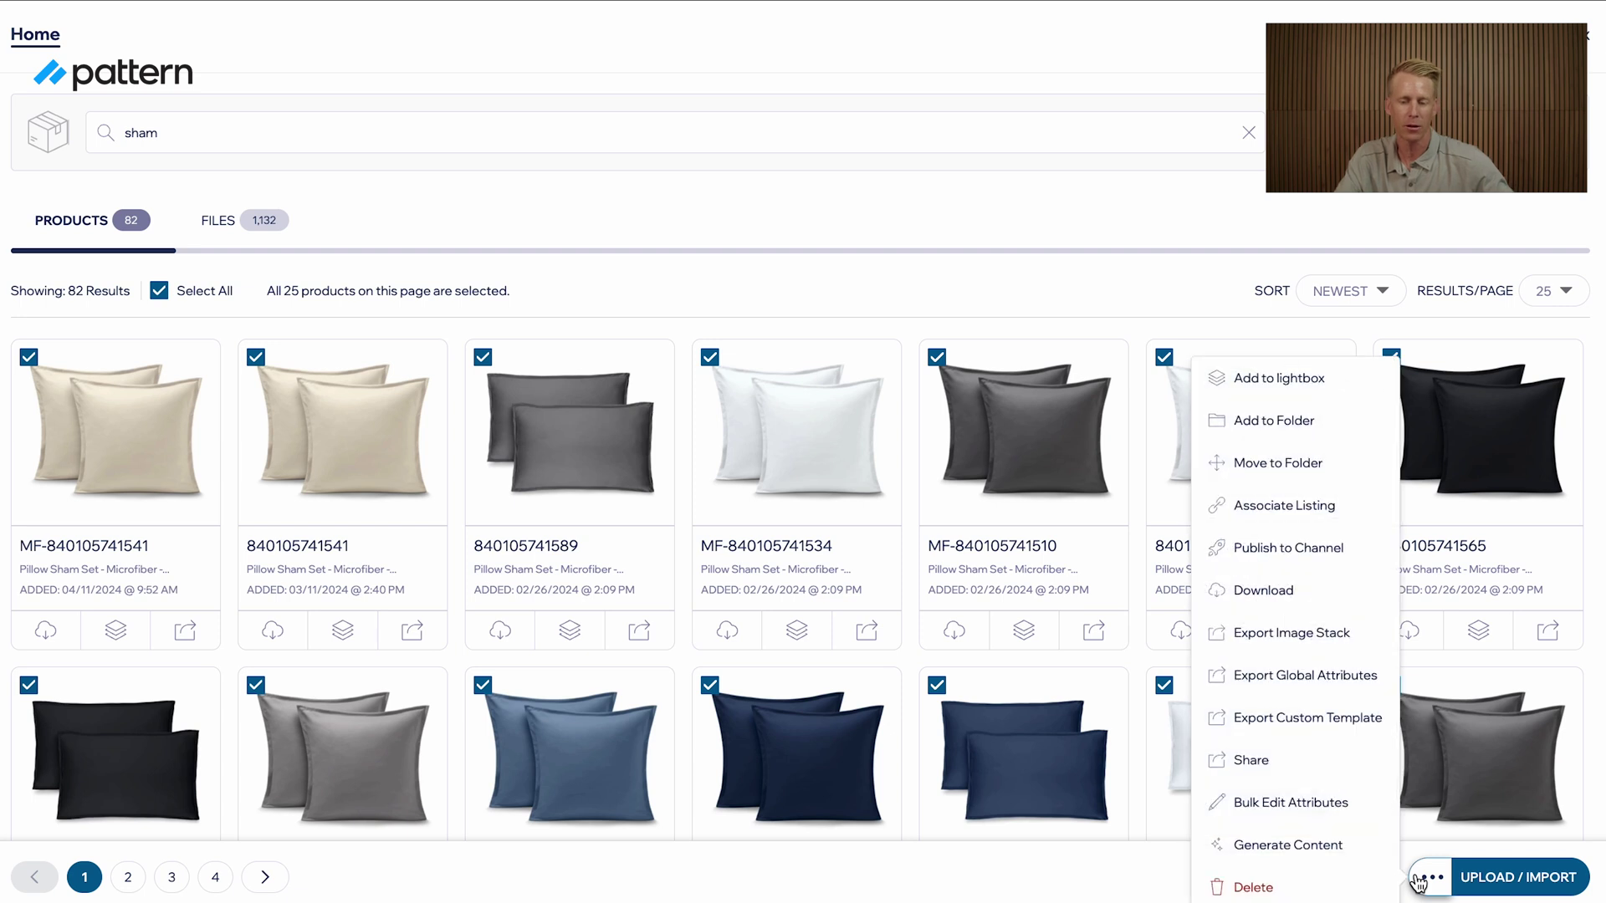
left_click(1298, 552)
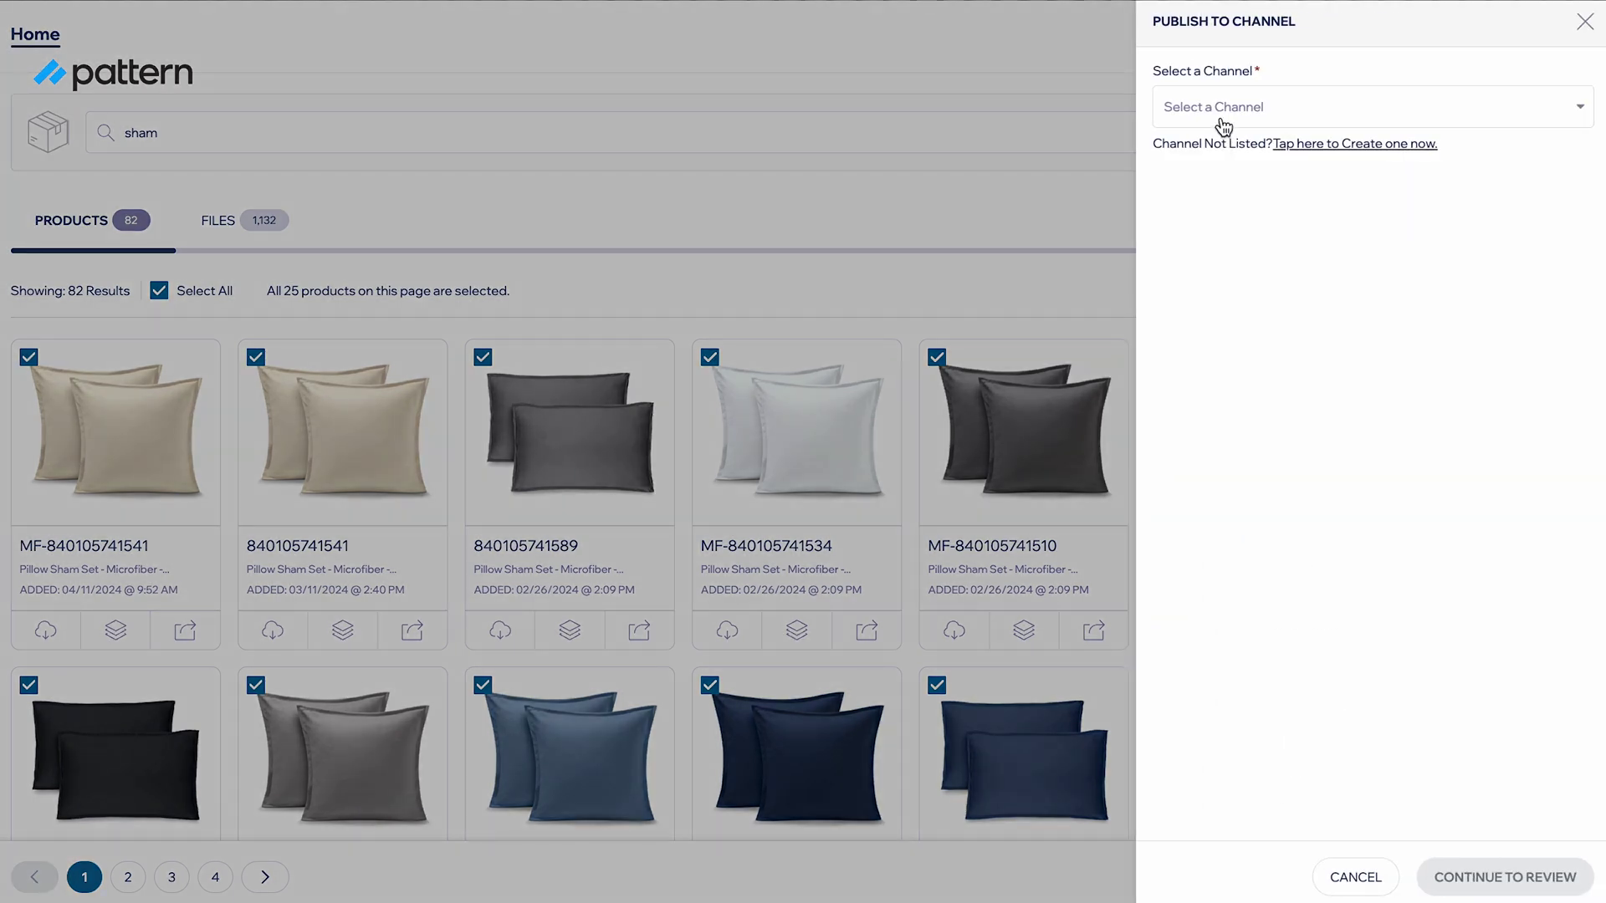
Step: Look through the available publishing channels and choose Amazon US - Do Not Touch
left_click(1222, 124)
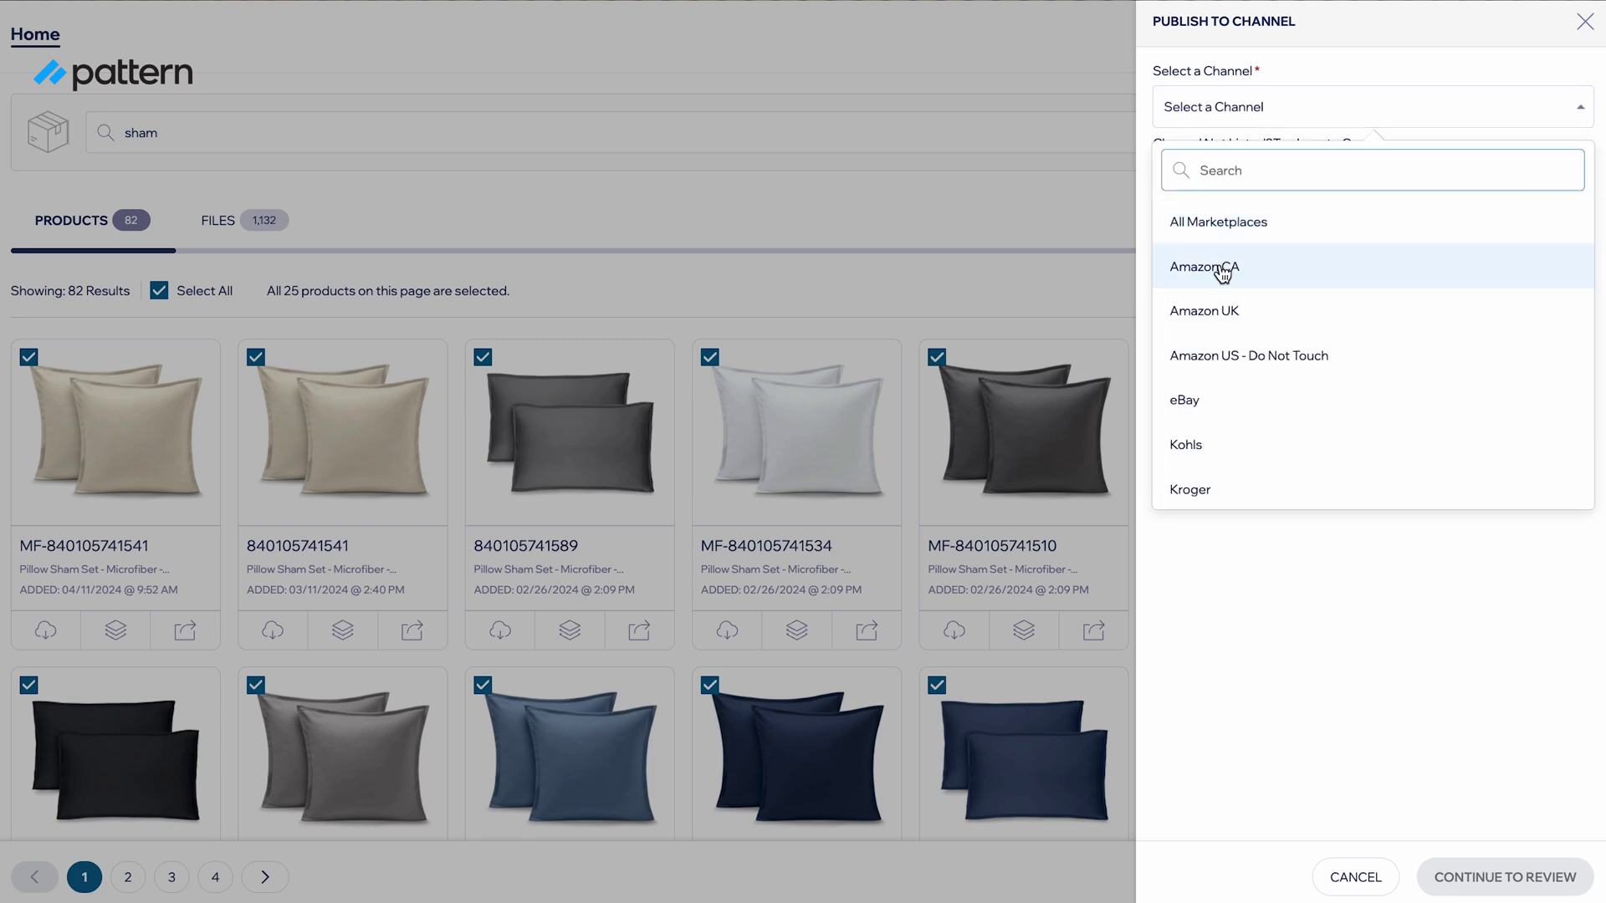
scroll(1201, 373, "down", 1)
scroll(1203, 403, "down", 2)
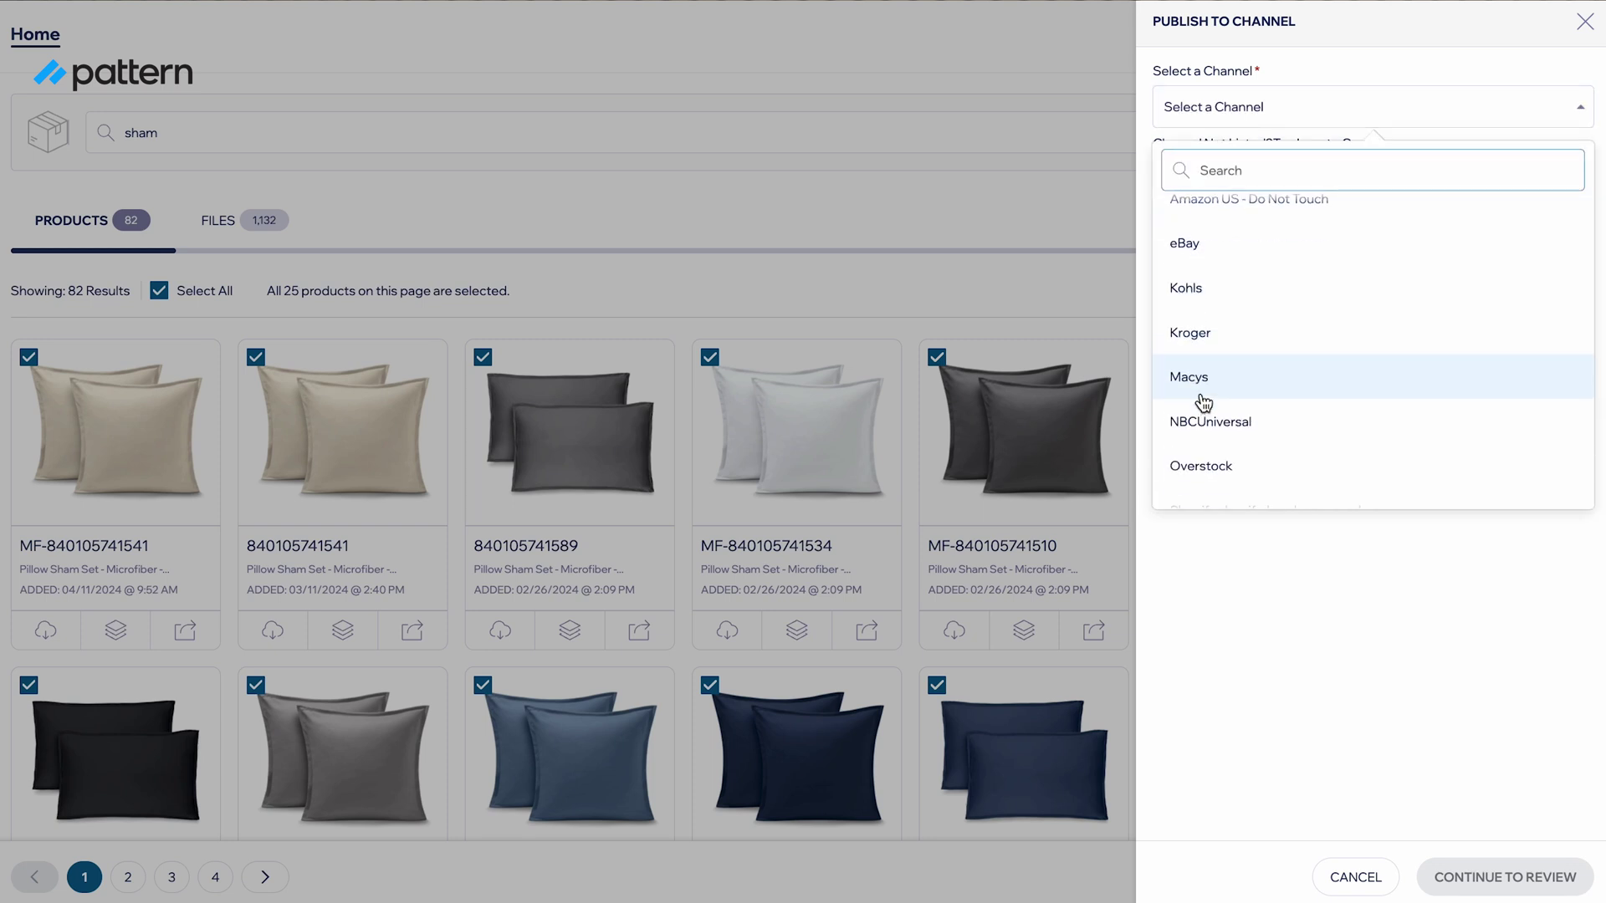
scroll(1202, 402, "up", 3)
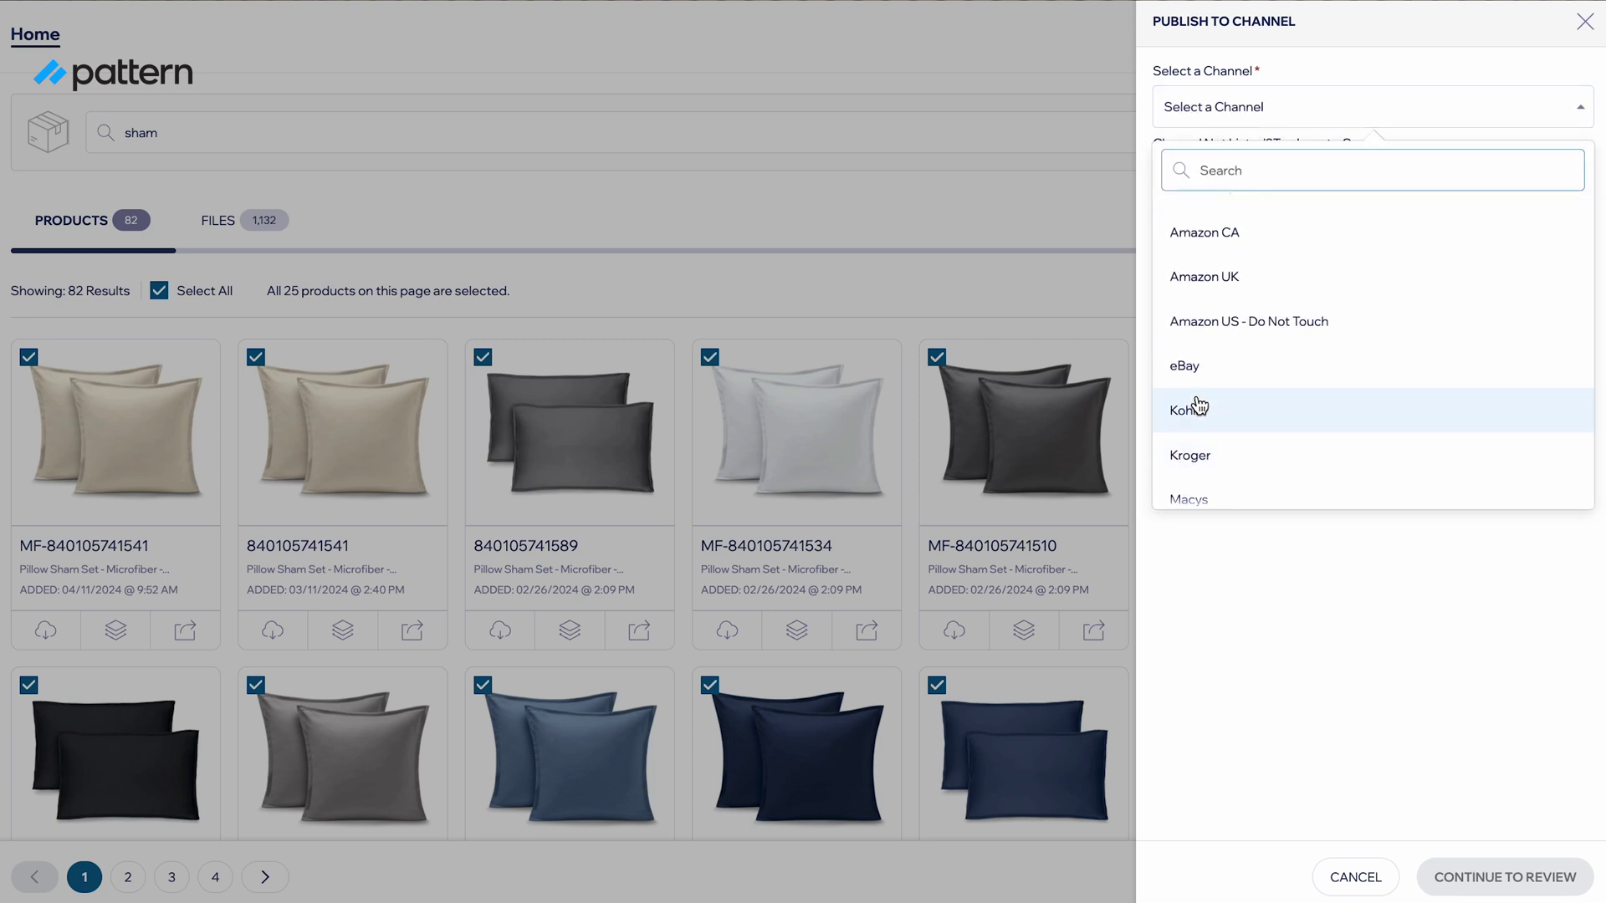
left_click(1235, 332)
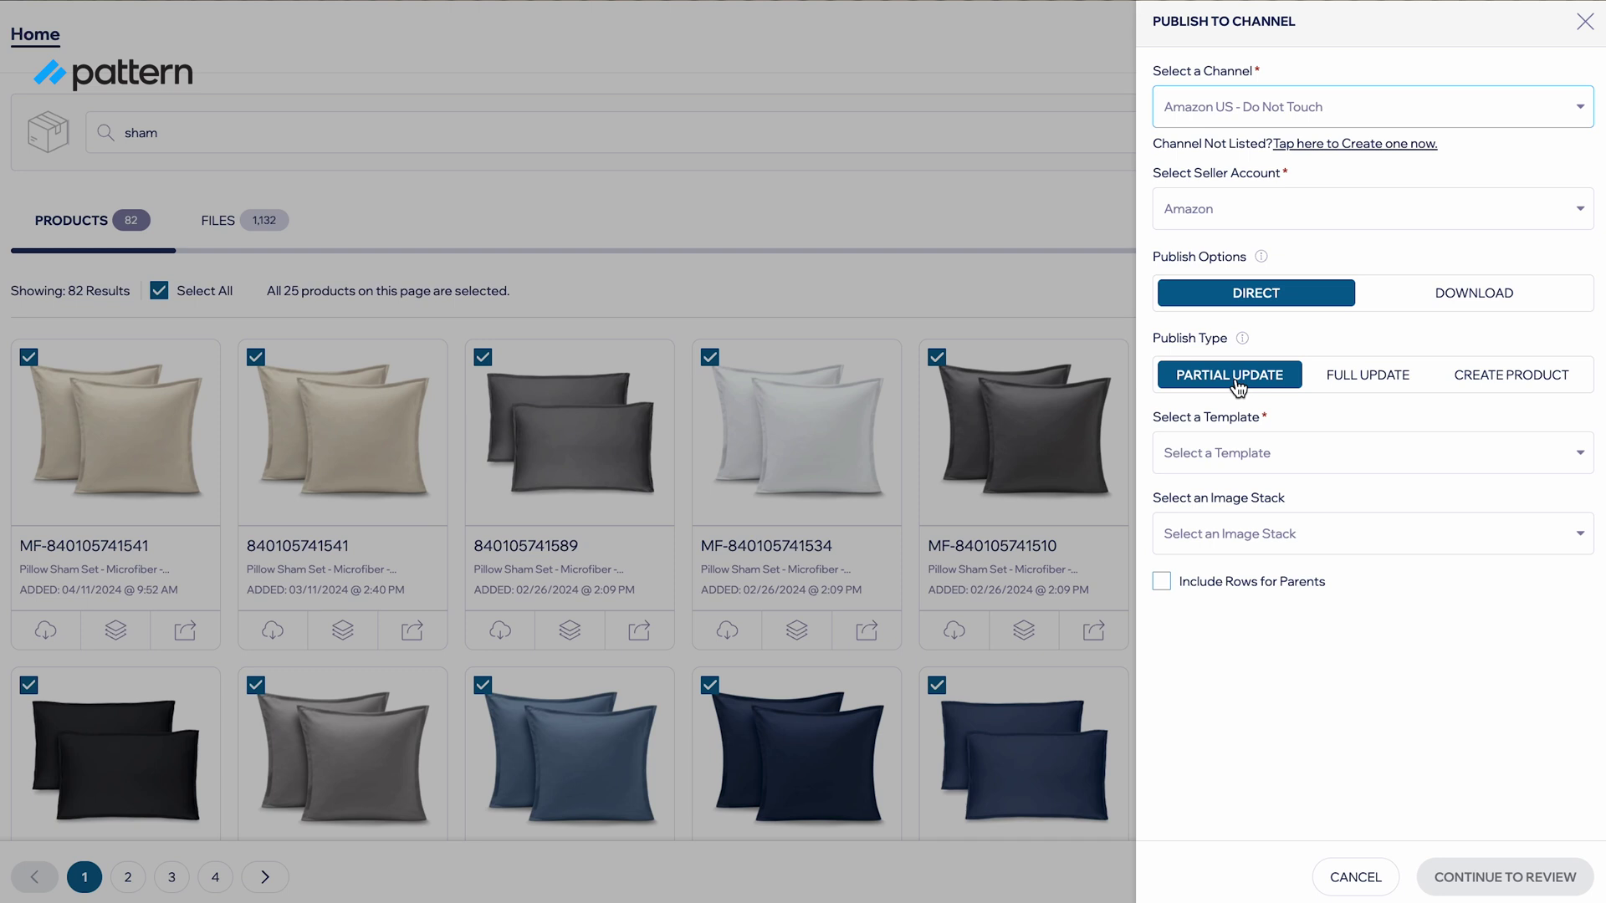
Step: Try the Full Update and Create Product publish types, and set the publish type back to Partial Update
left_click(1329, 383)
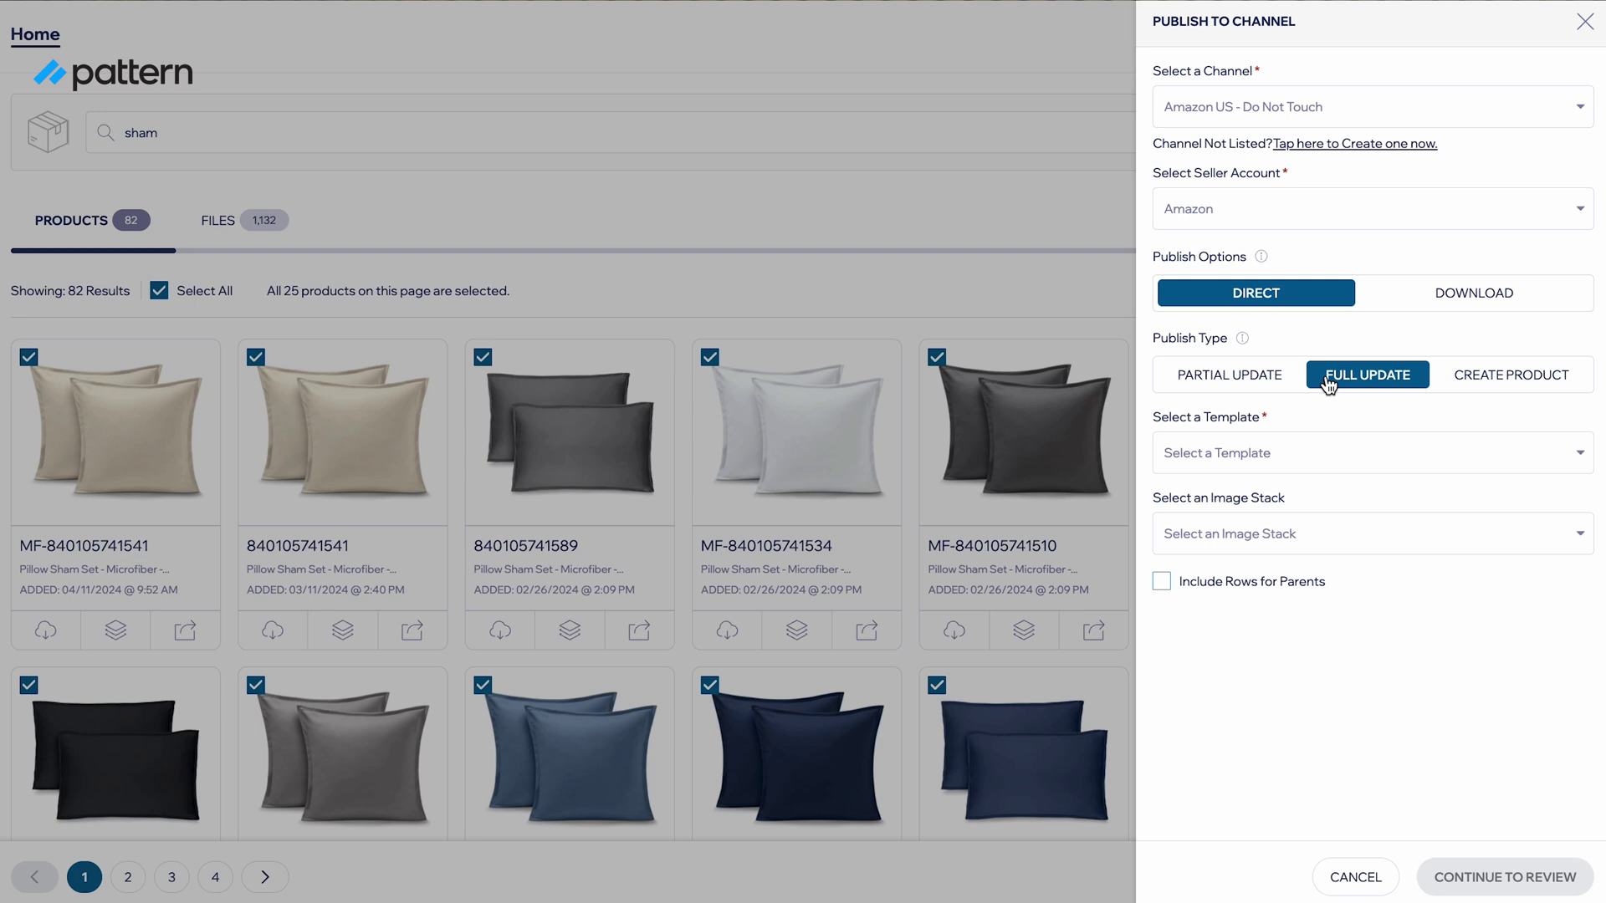
left_click(1501, 382)
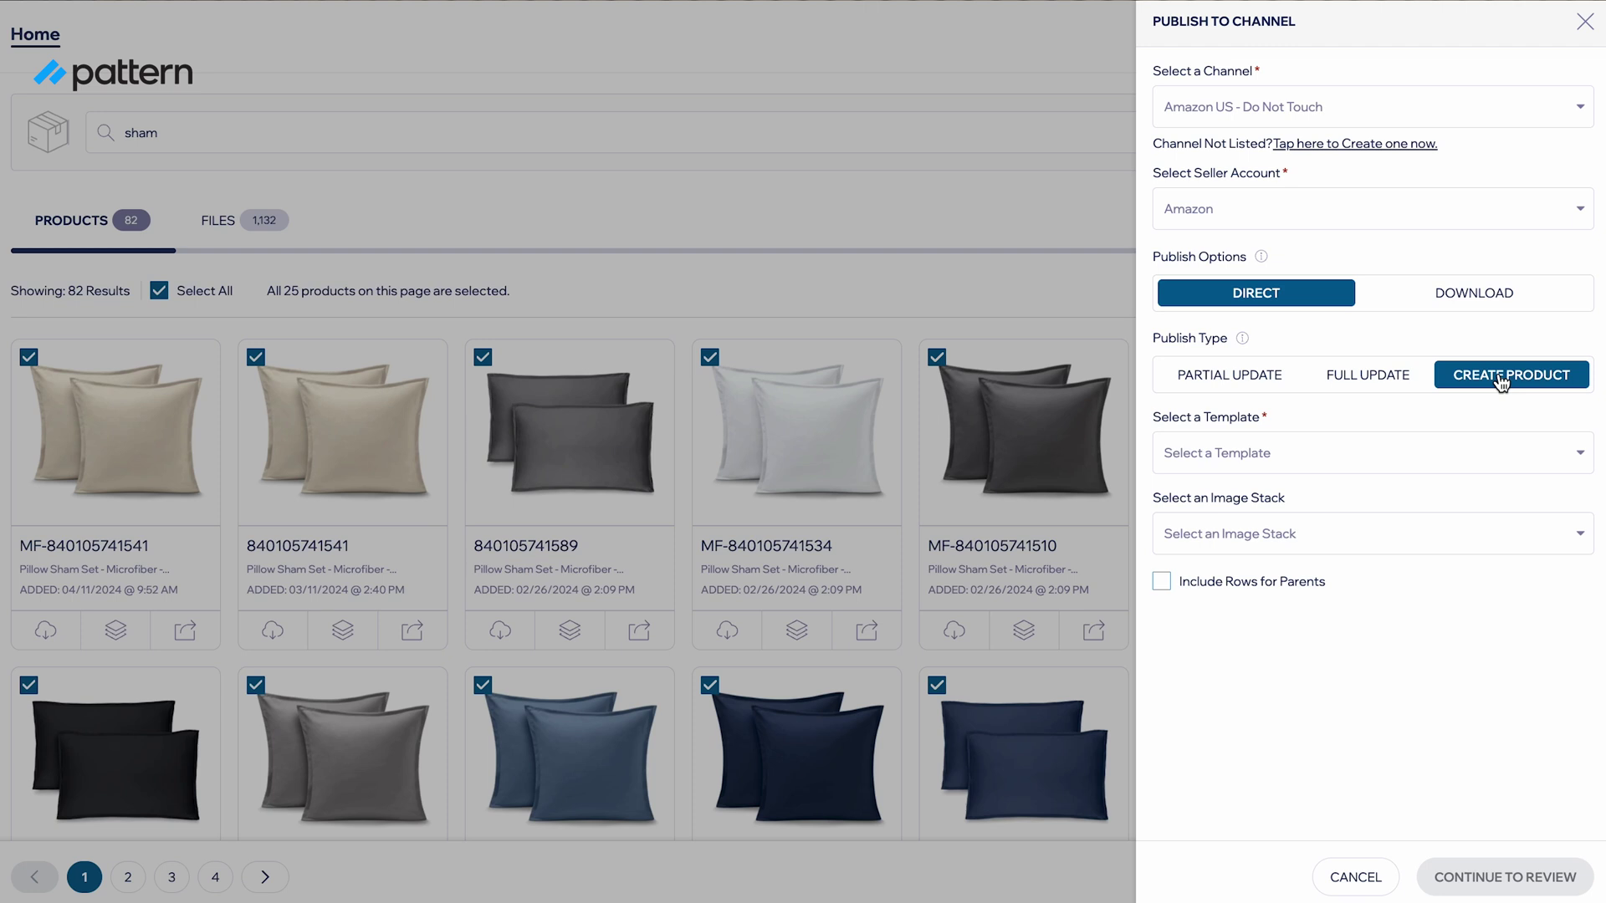
left_click(1267, 380)
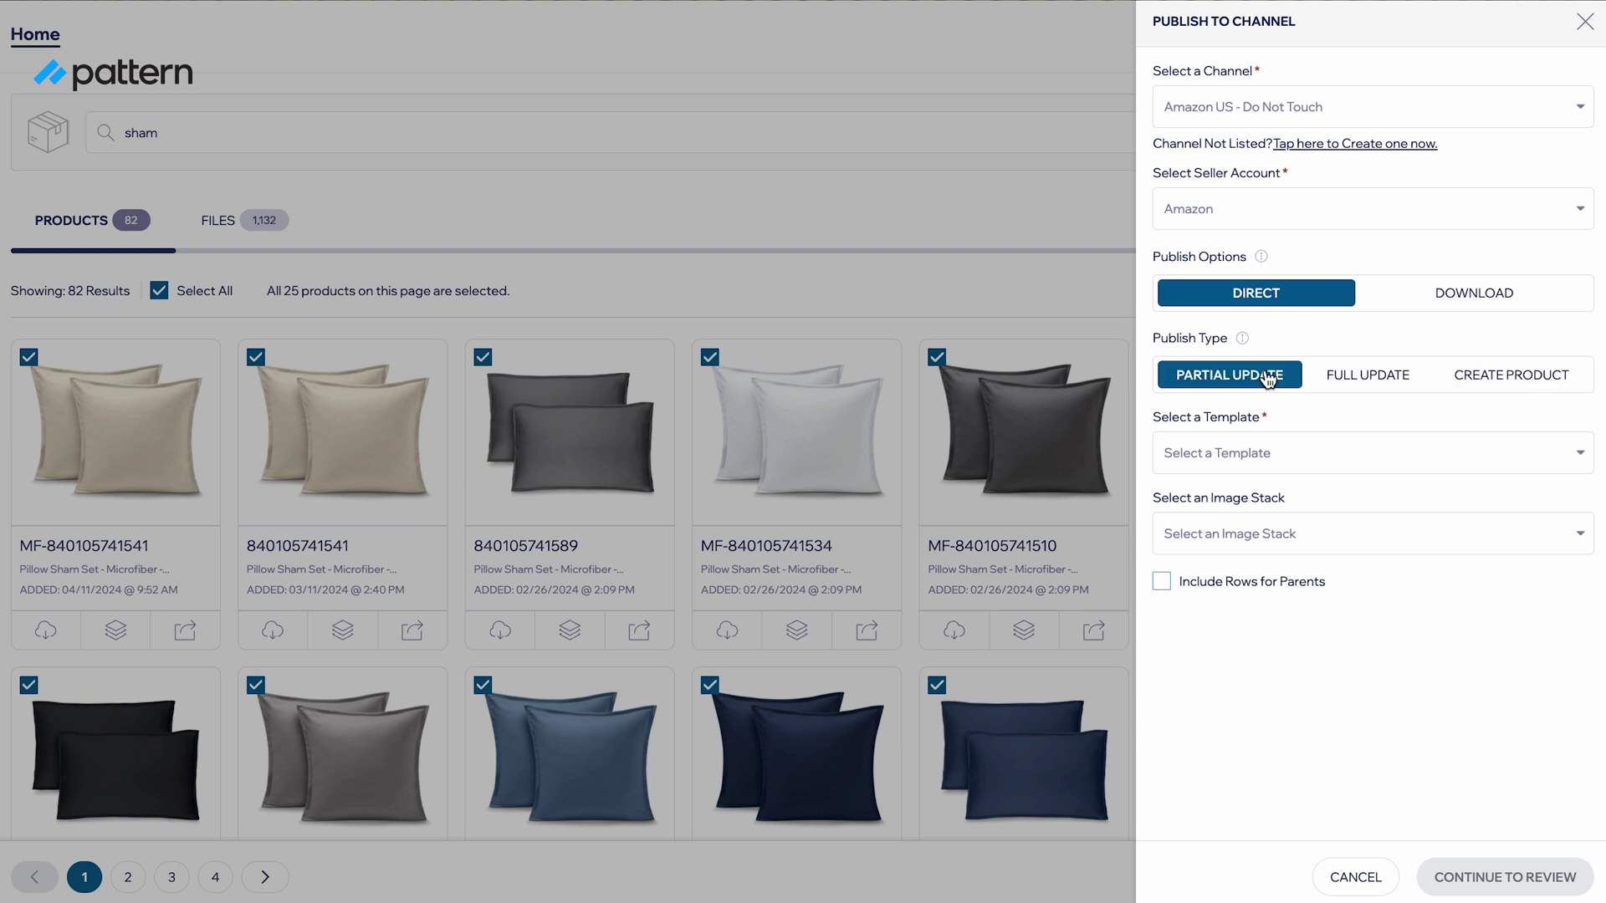
Step: Choose the Bed Linen template and the Amazon image stack for the publish, and continue to the content review
left_click(1250, 458)
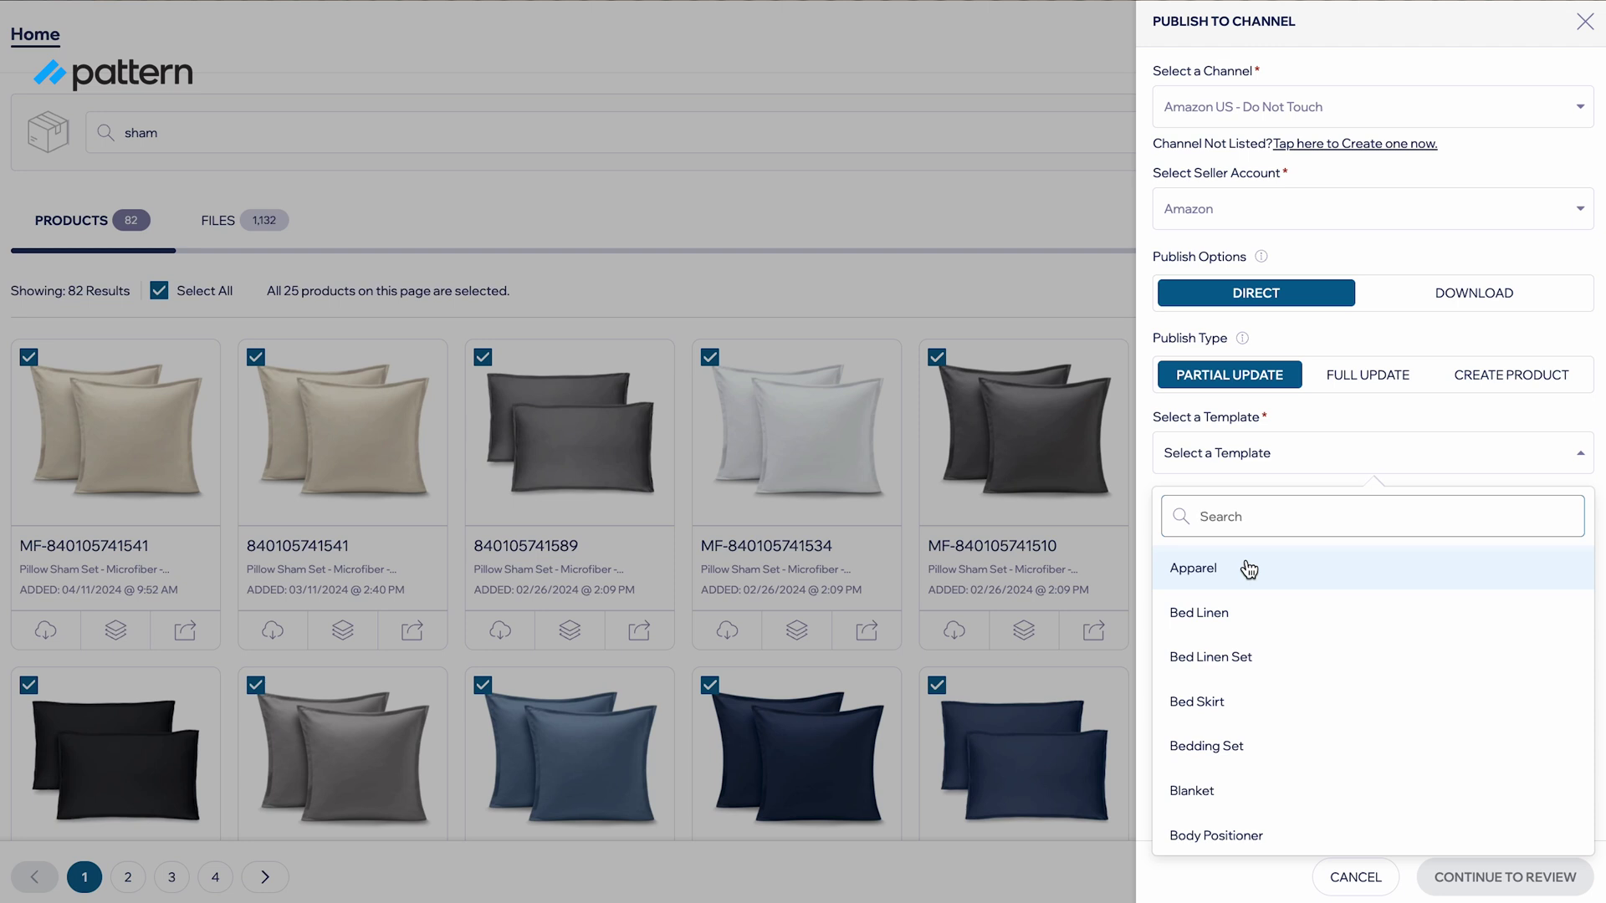
type("bed")
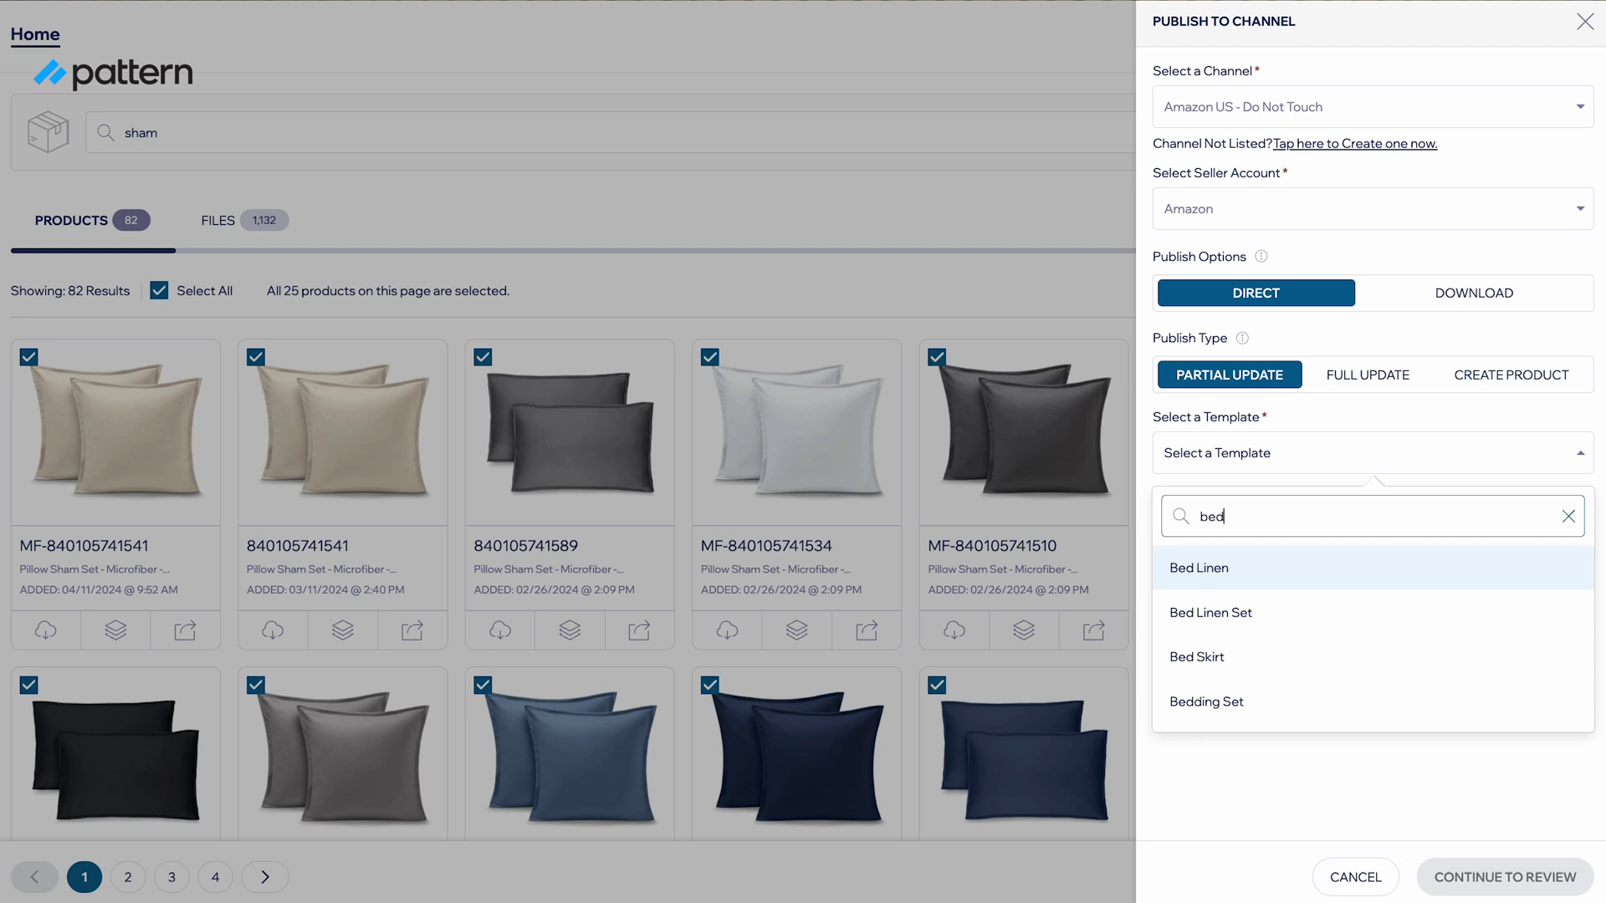
left_click(1234, 577)
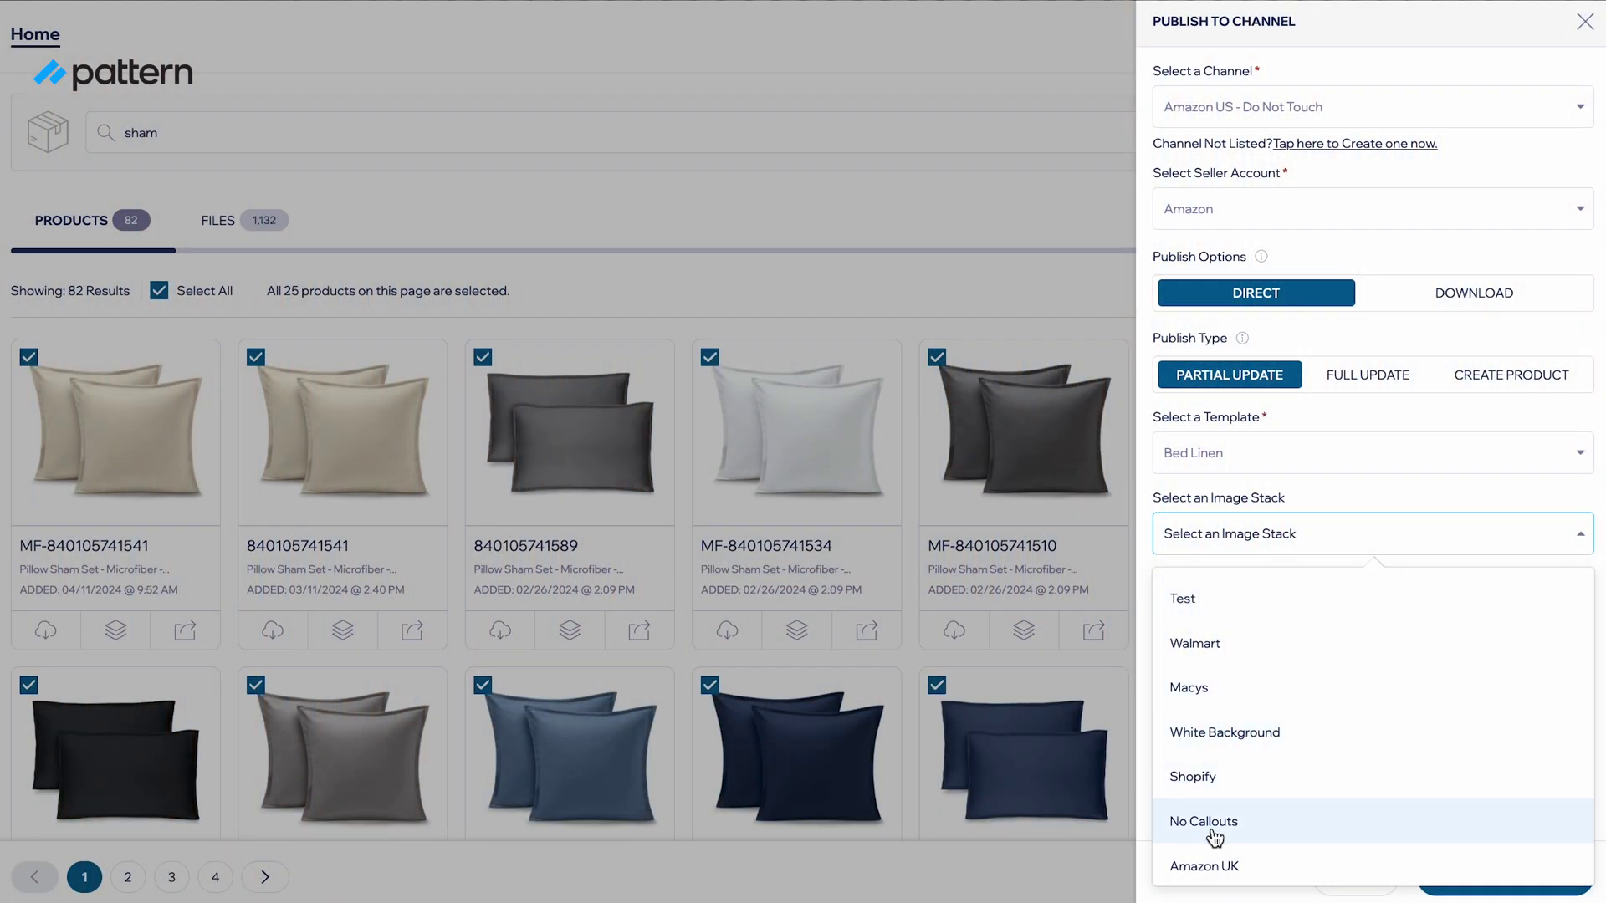
scroll(1214, 832, "down", 1)
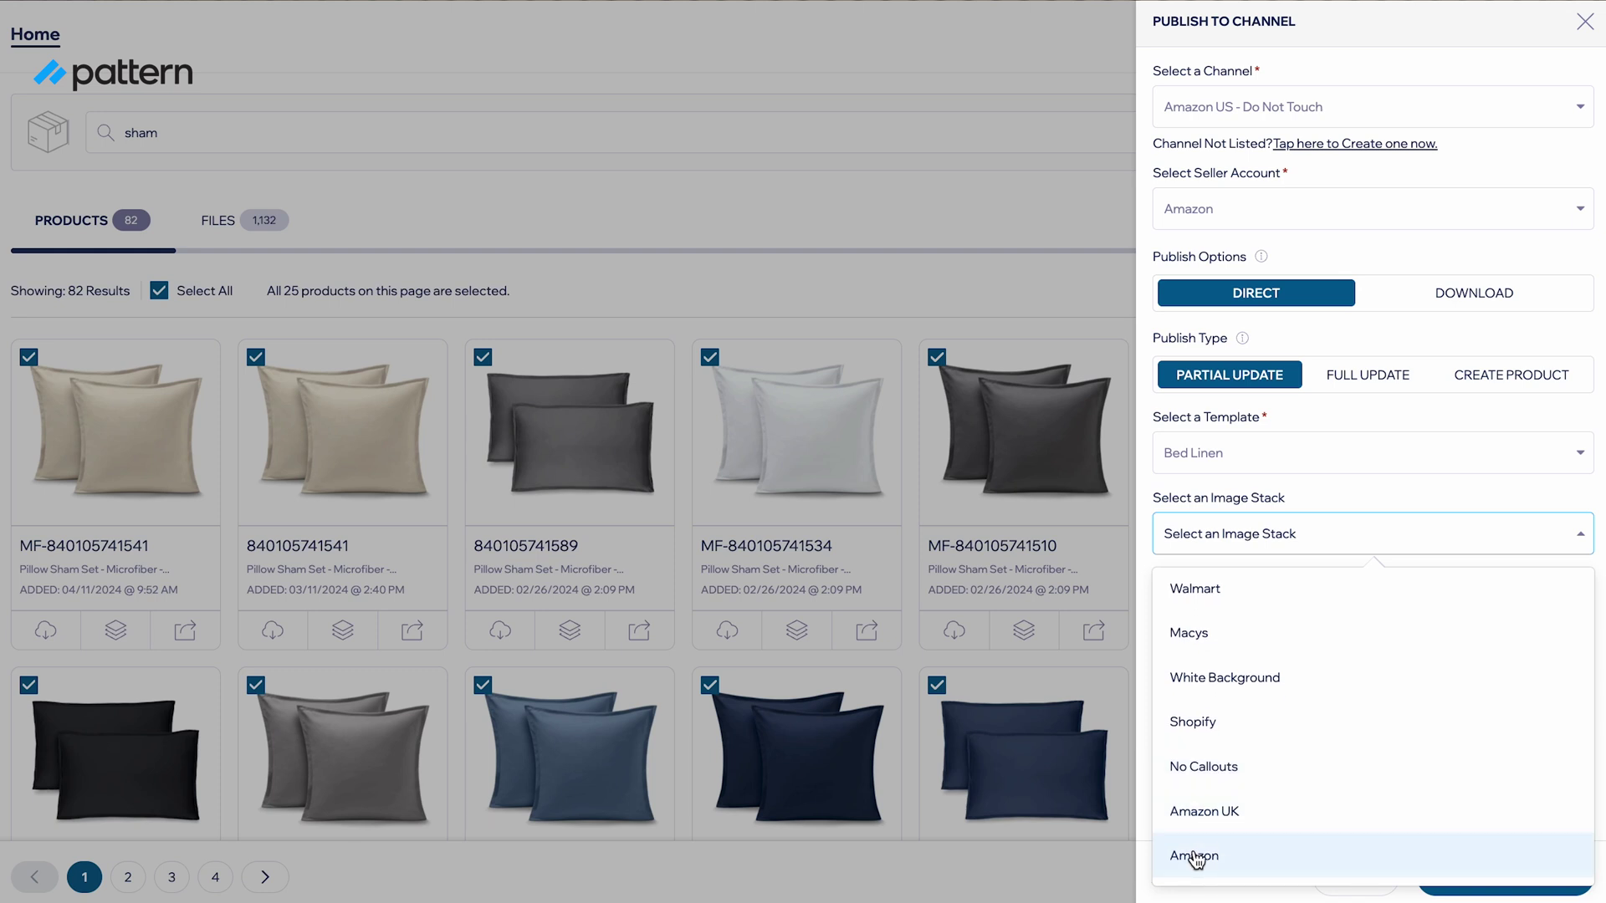
left_click(1196, 858)
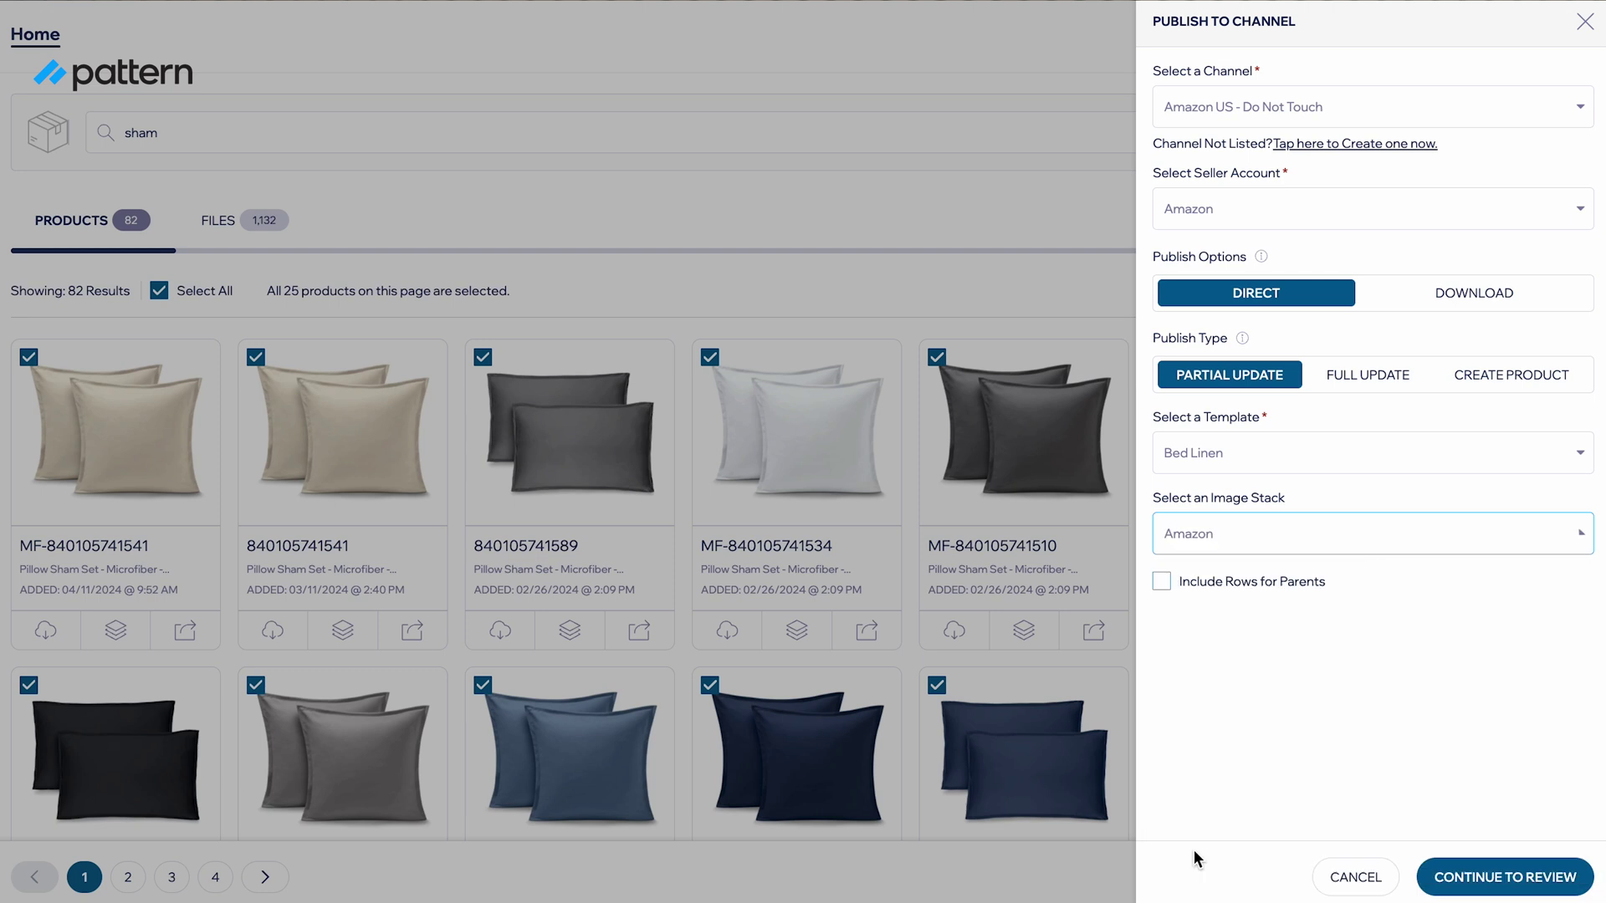
left_click(1455, 880)
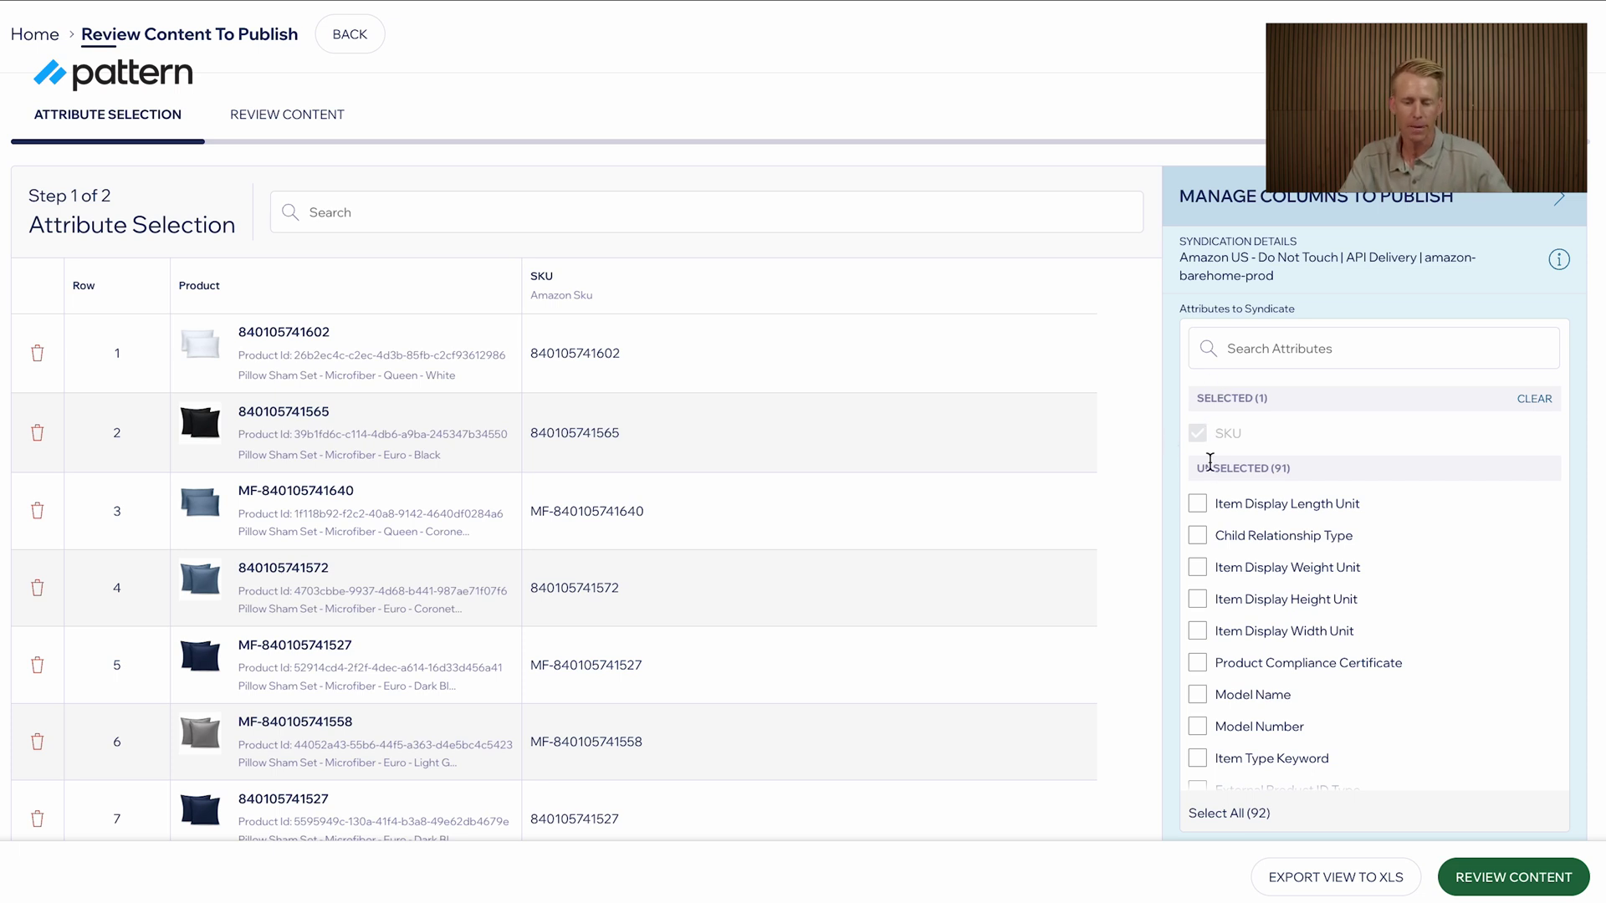
Step: Choose only Item Display Length Unit, Child Relationship Type, Item Display Weight Unit and Model Name as extra attributes to publish, and proceed to reviewing the content
left_click(1221, 813)
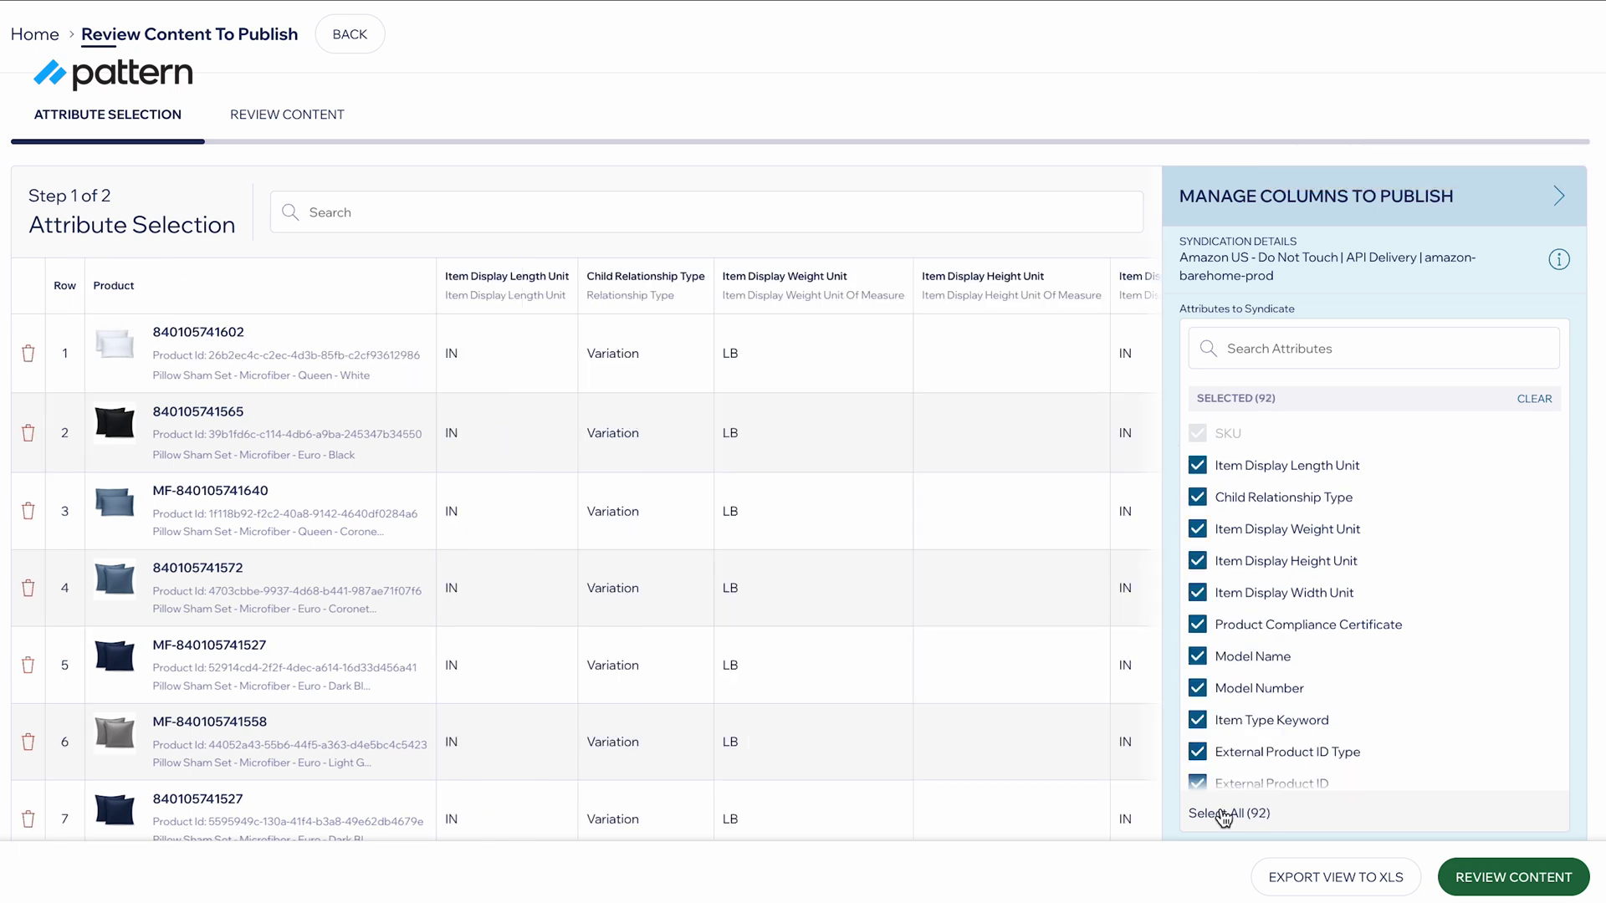
left_click(1221, 814)
left_click(1197, 504)
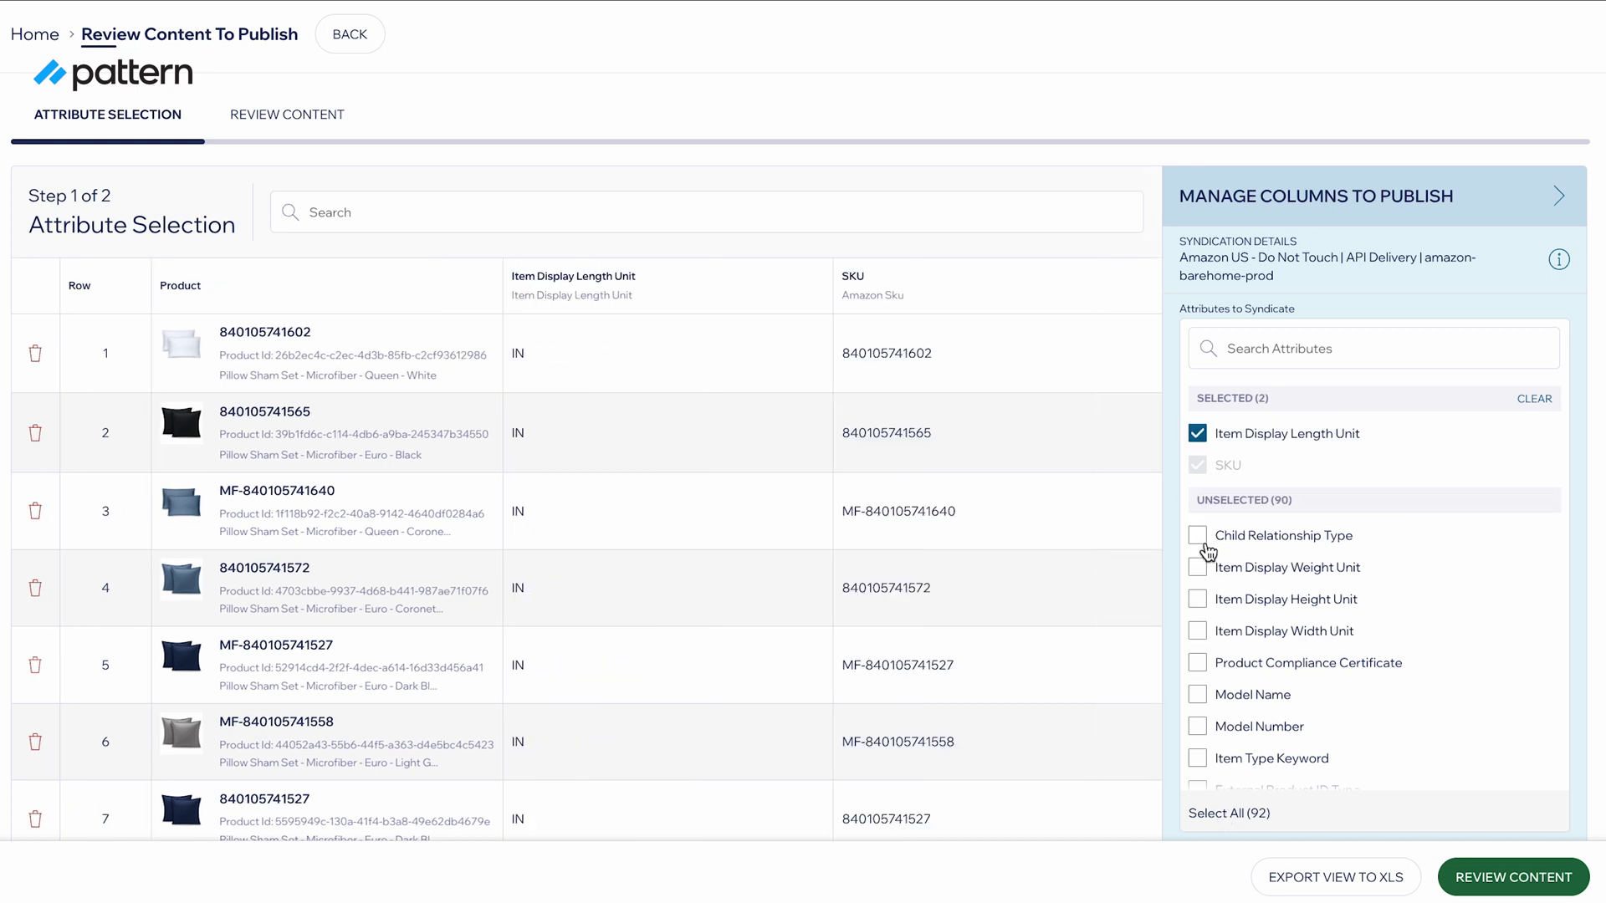
left_click(1197, 567)
left_click(1197, 567)
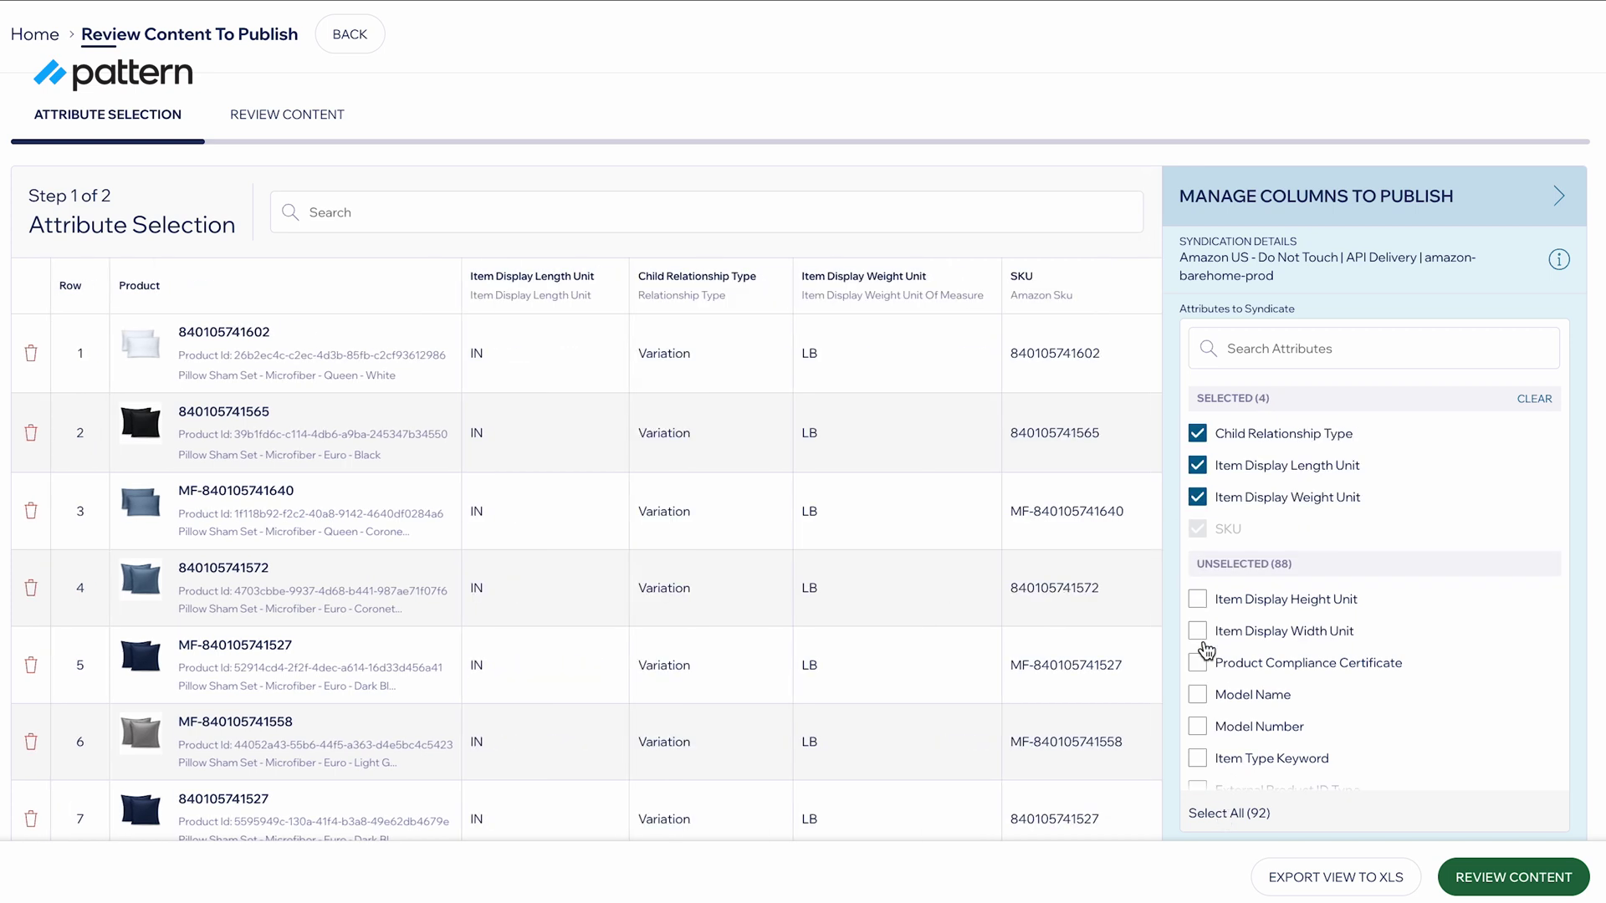
left_click(1197, 694)
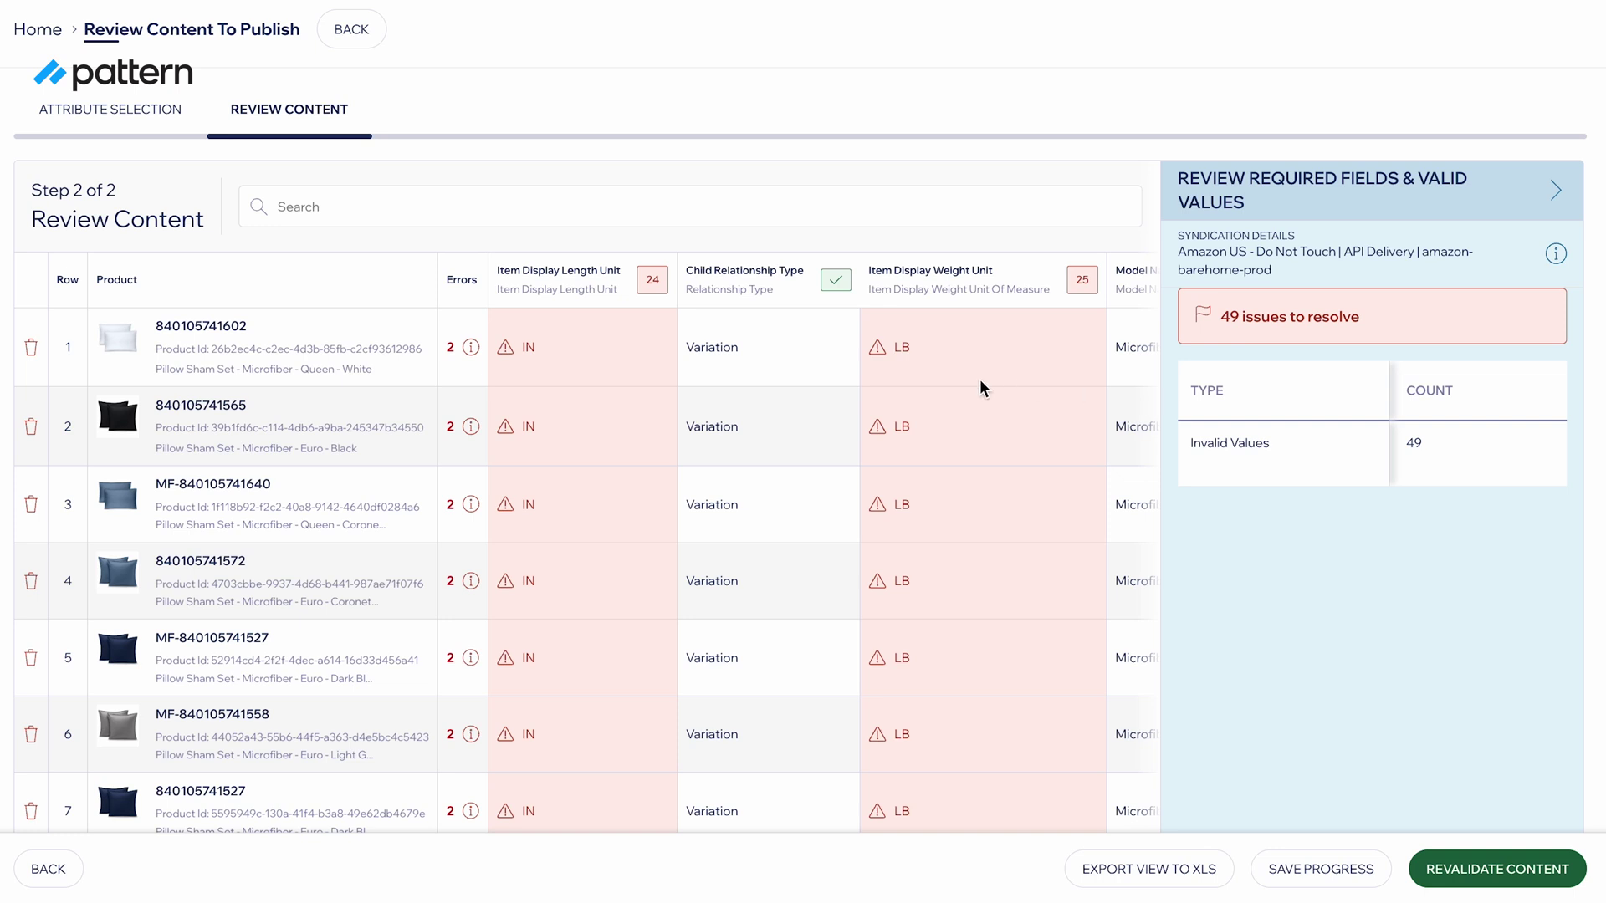
Step: Look at the error and the allowed values for the first product's Item Display Length Unit, and close the cell without editing
left_click(587, 333)
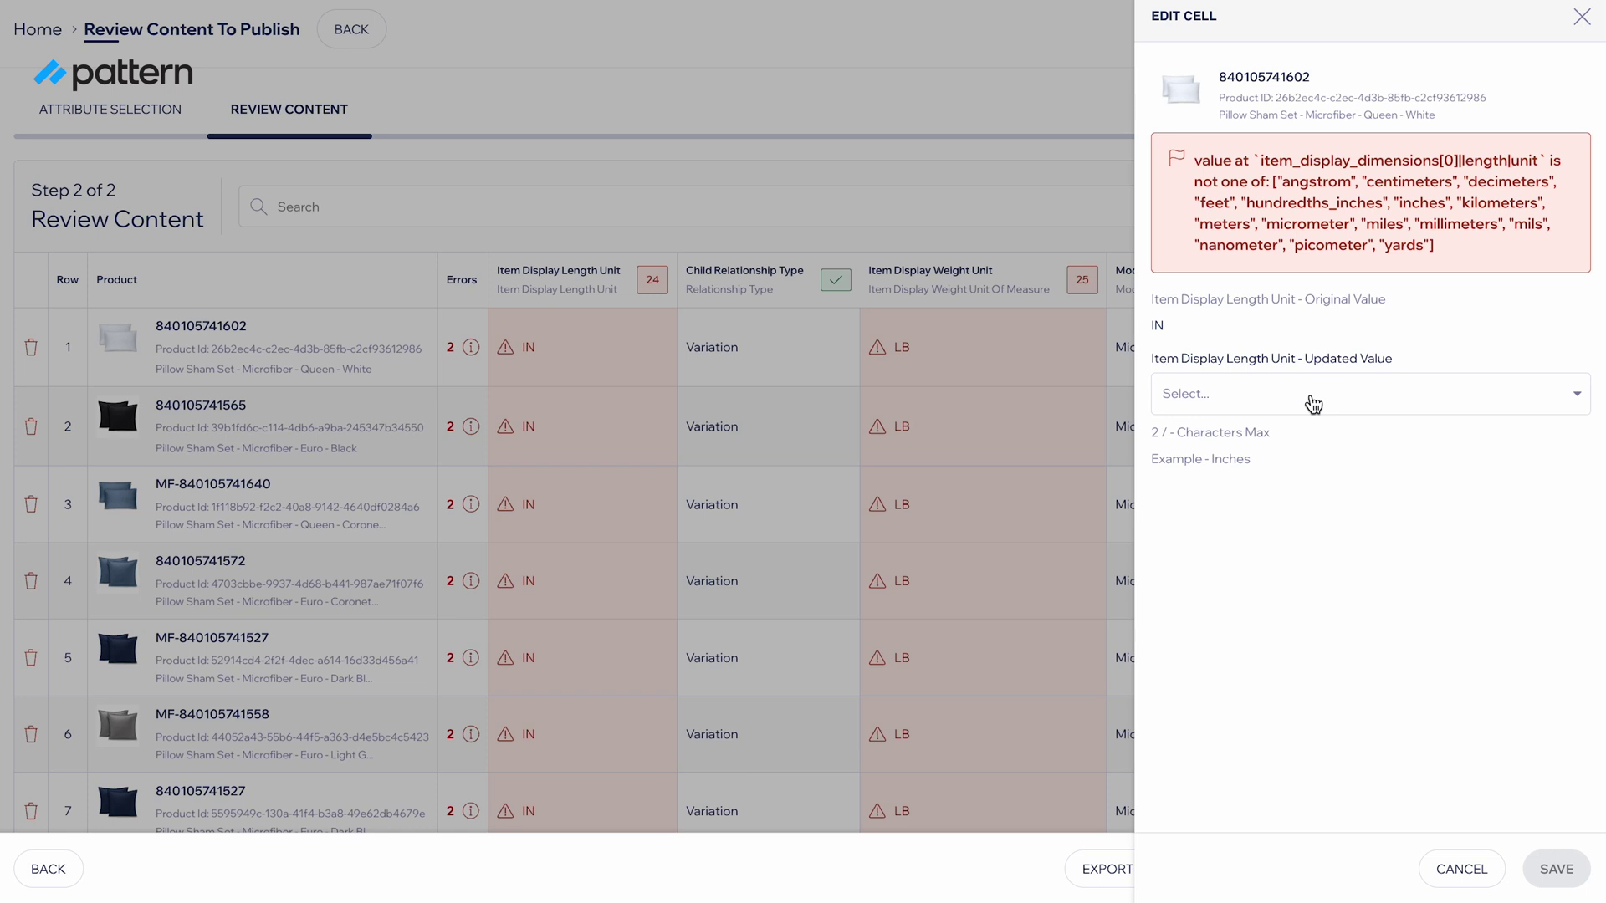
left_click(1313, 405)
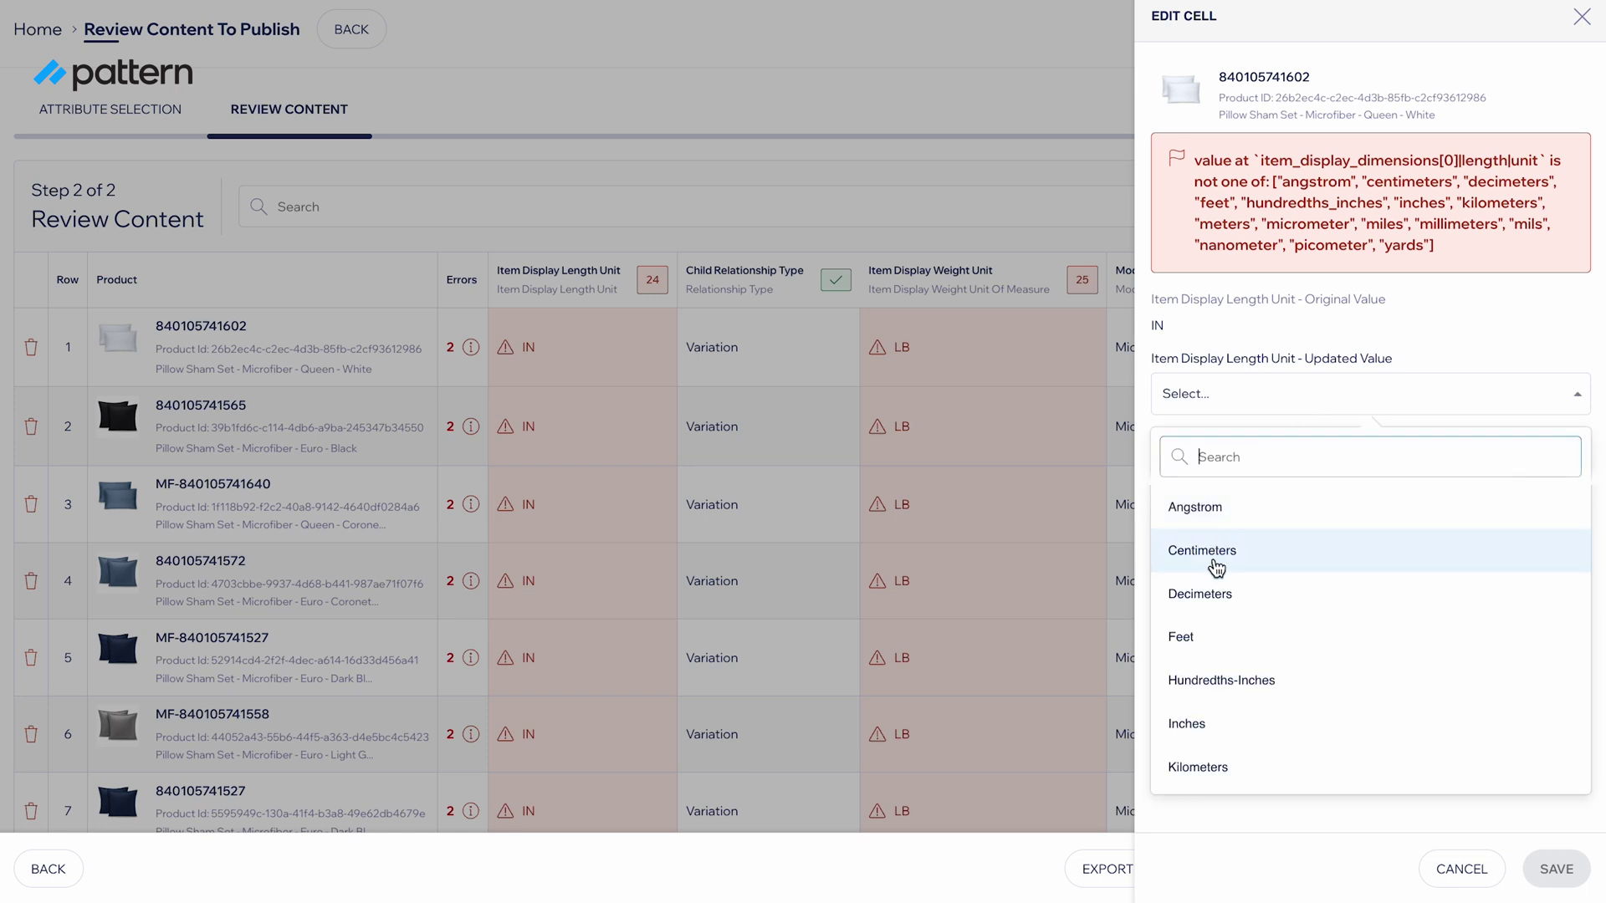
left_click(1580, 17)
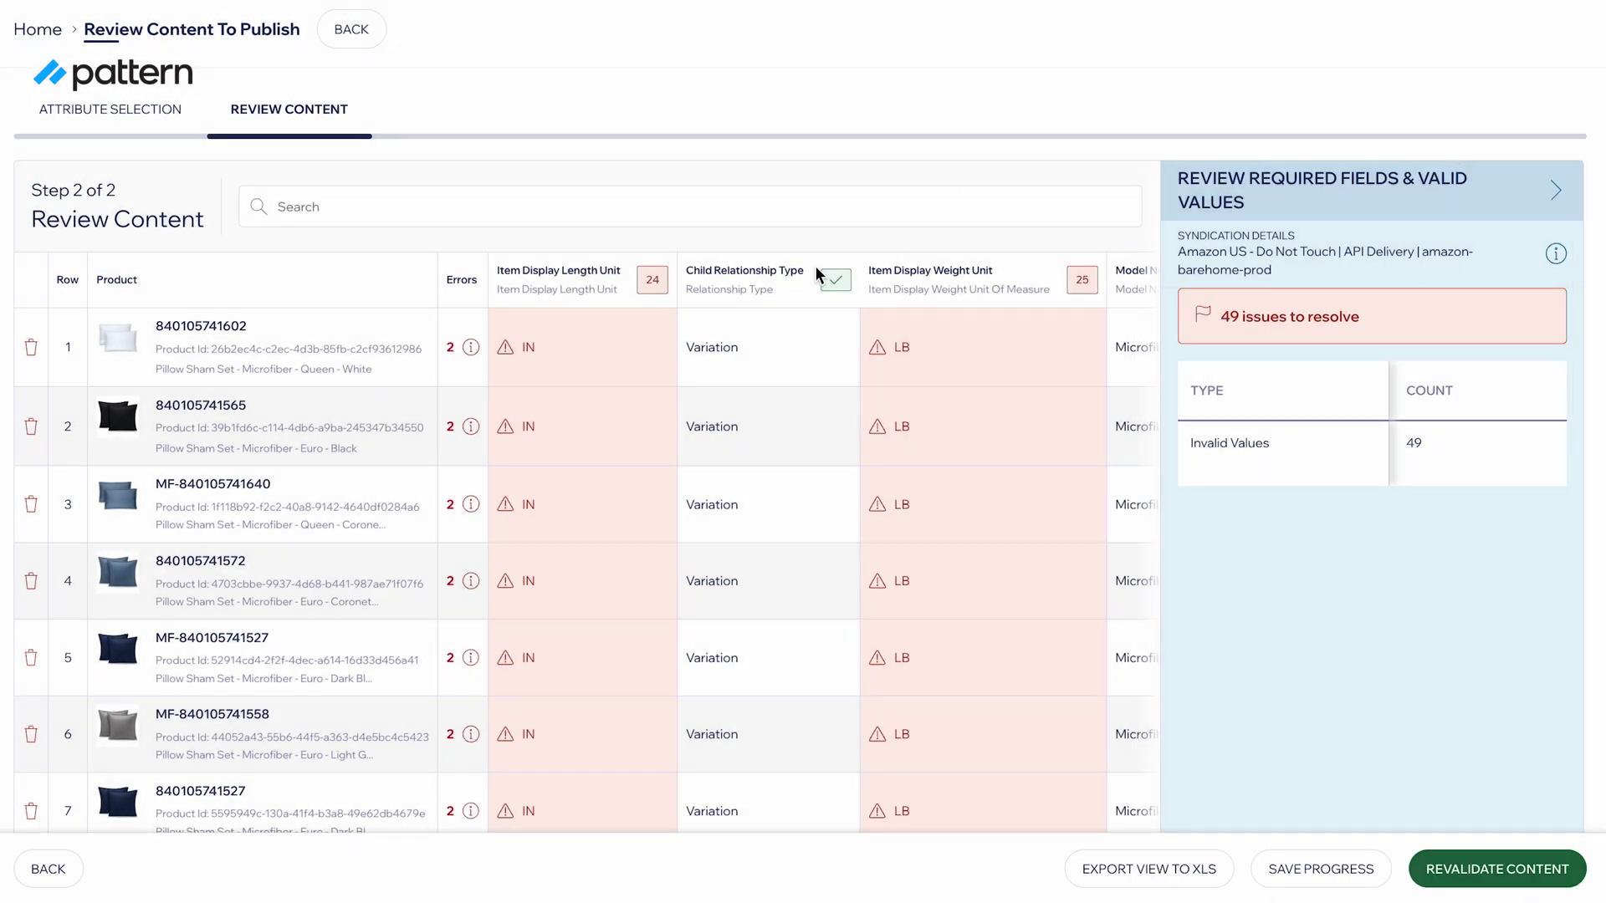
Step: Bulk-update the Item Display Length Unit column to Inches and save the change
left_click(652, 281)
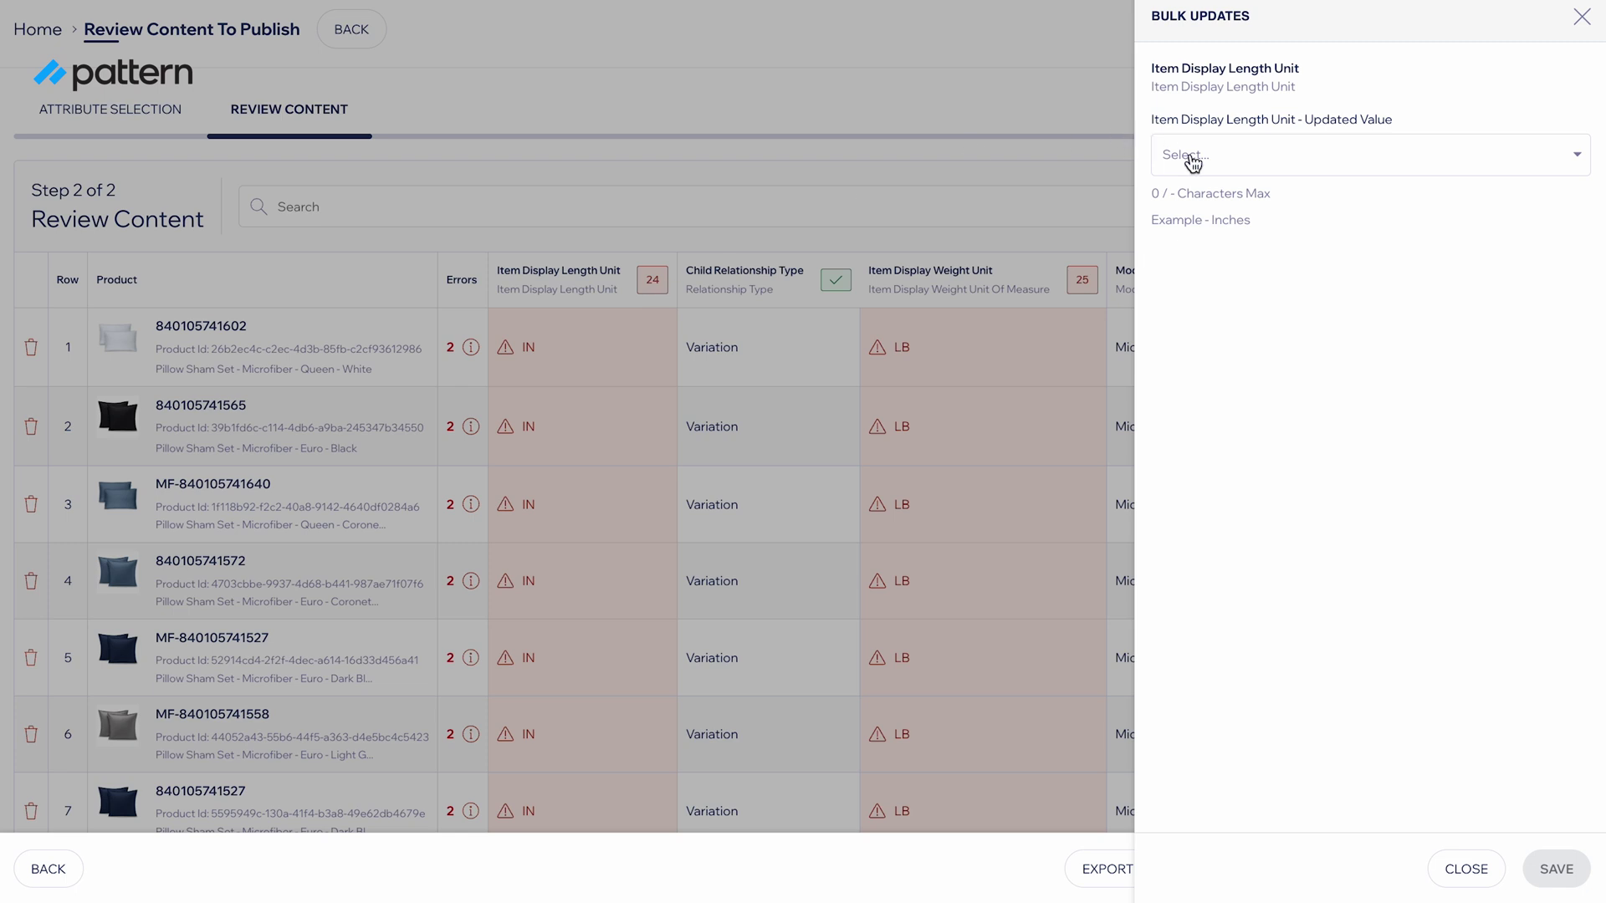
left_click(1192, 159)
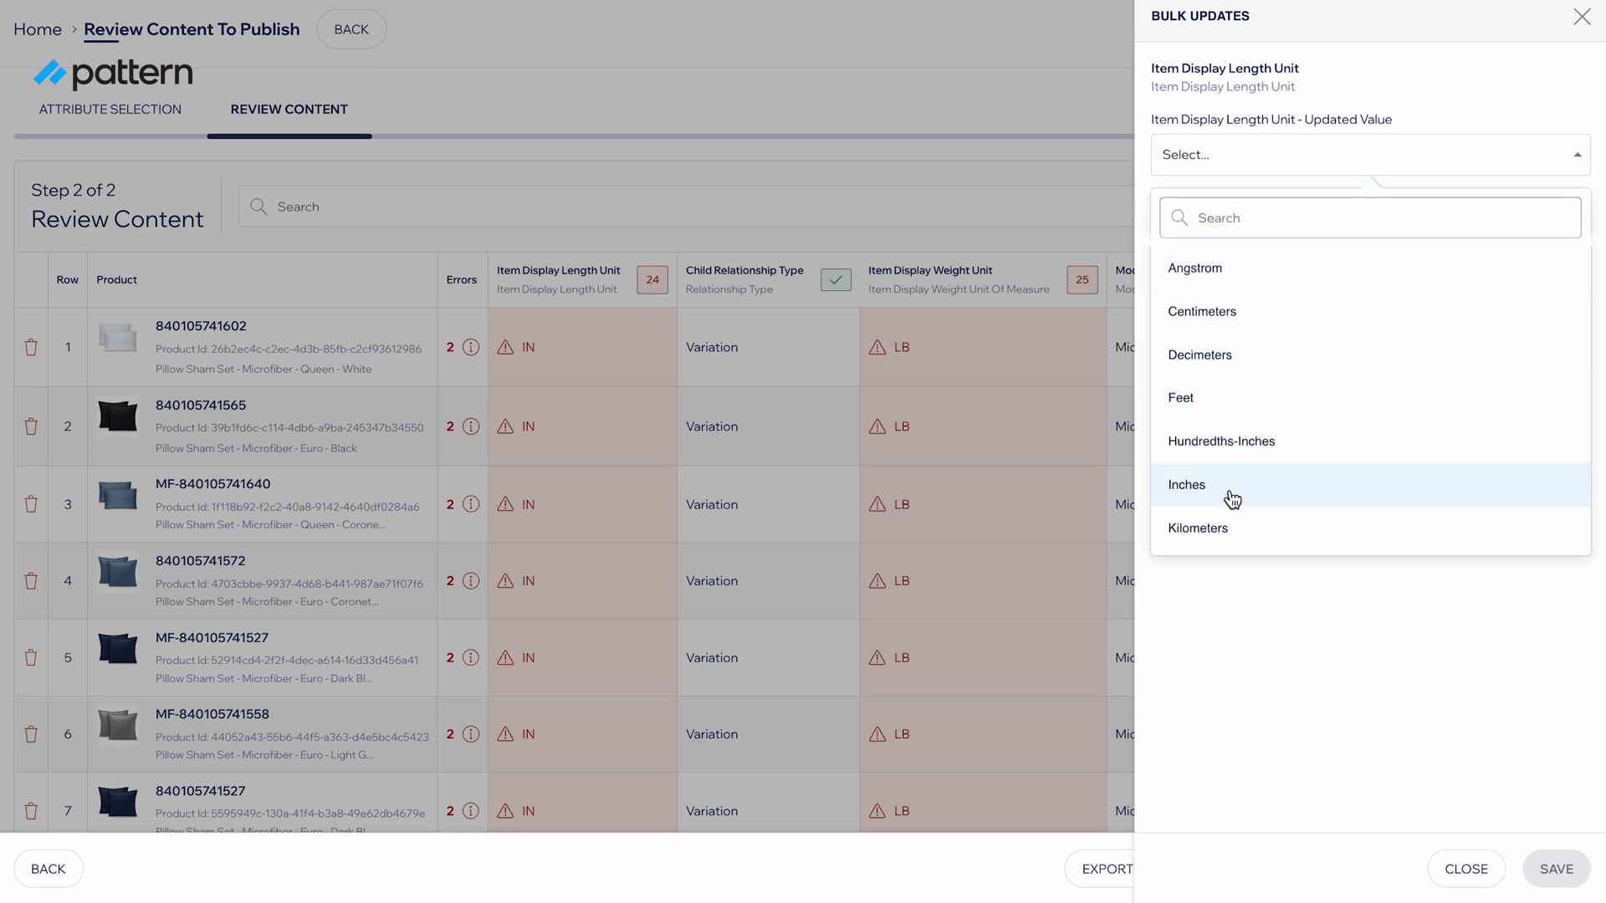
left_click(1232, 500)
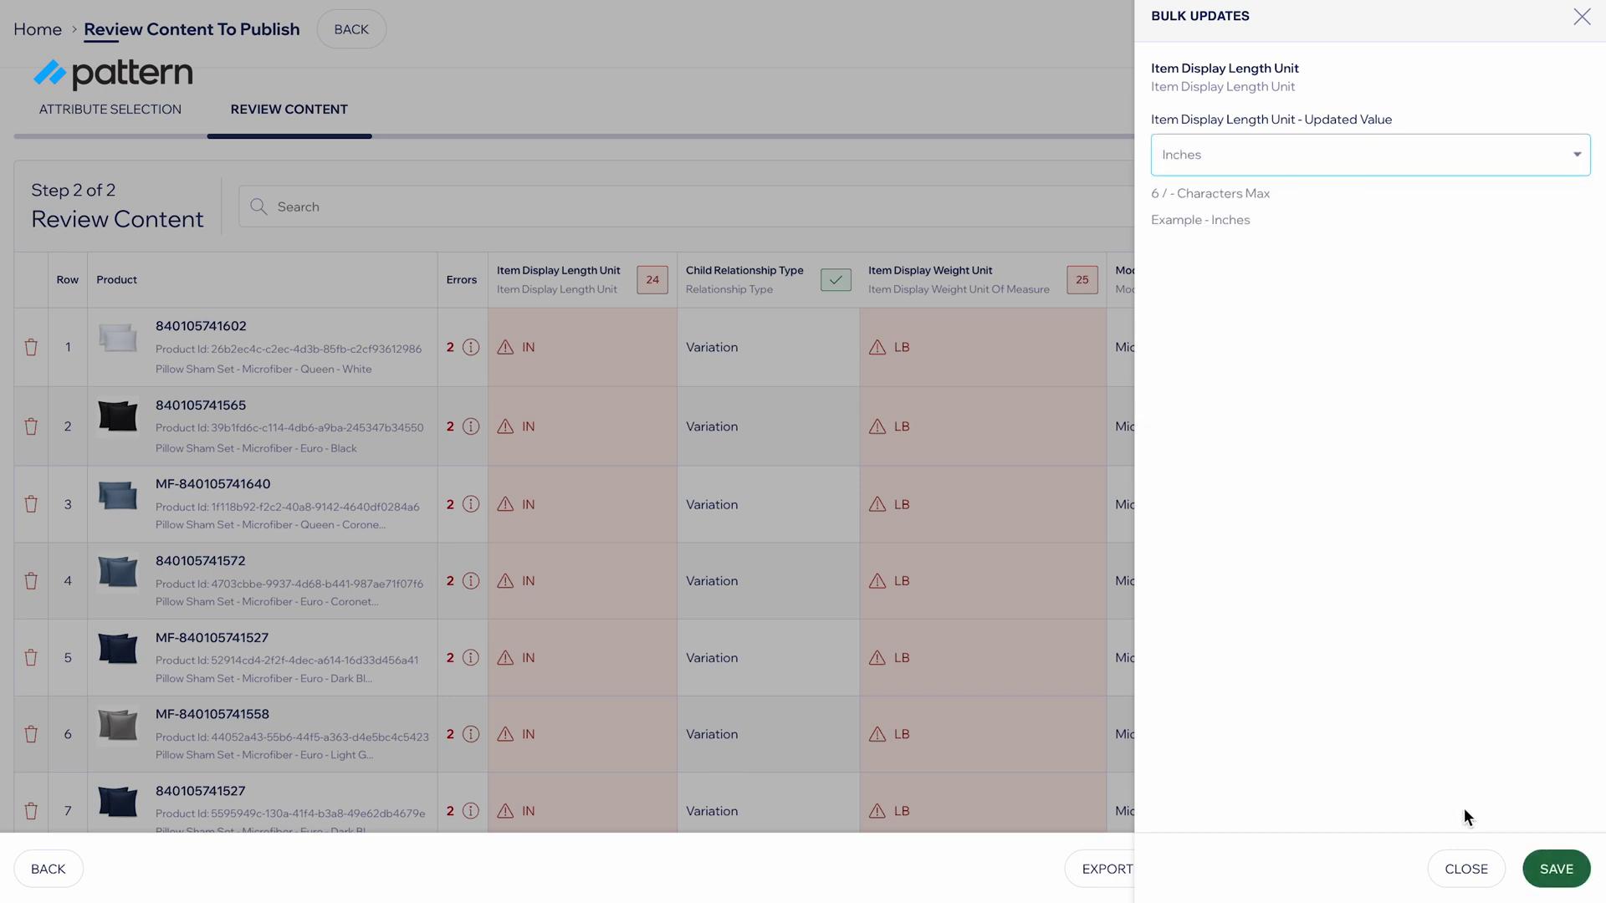
left_click(1574, 883)
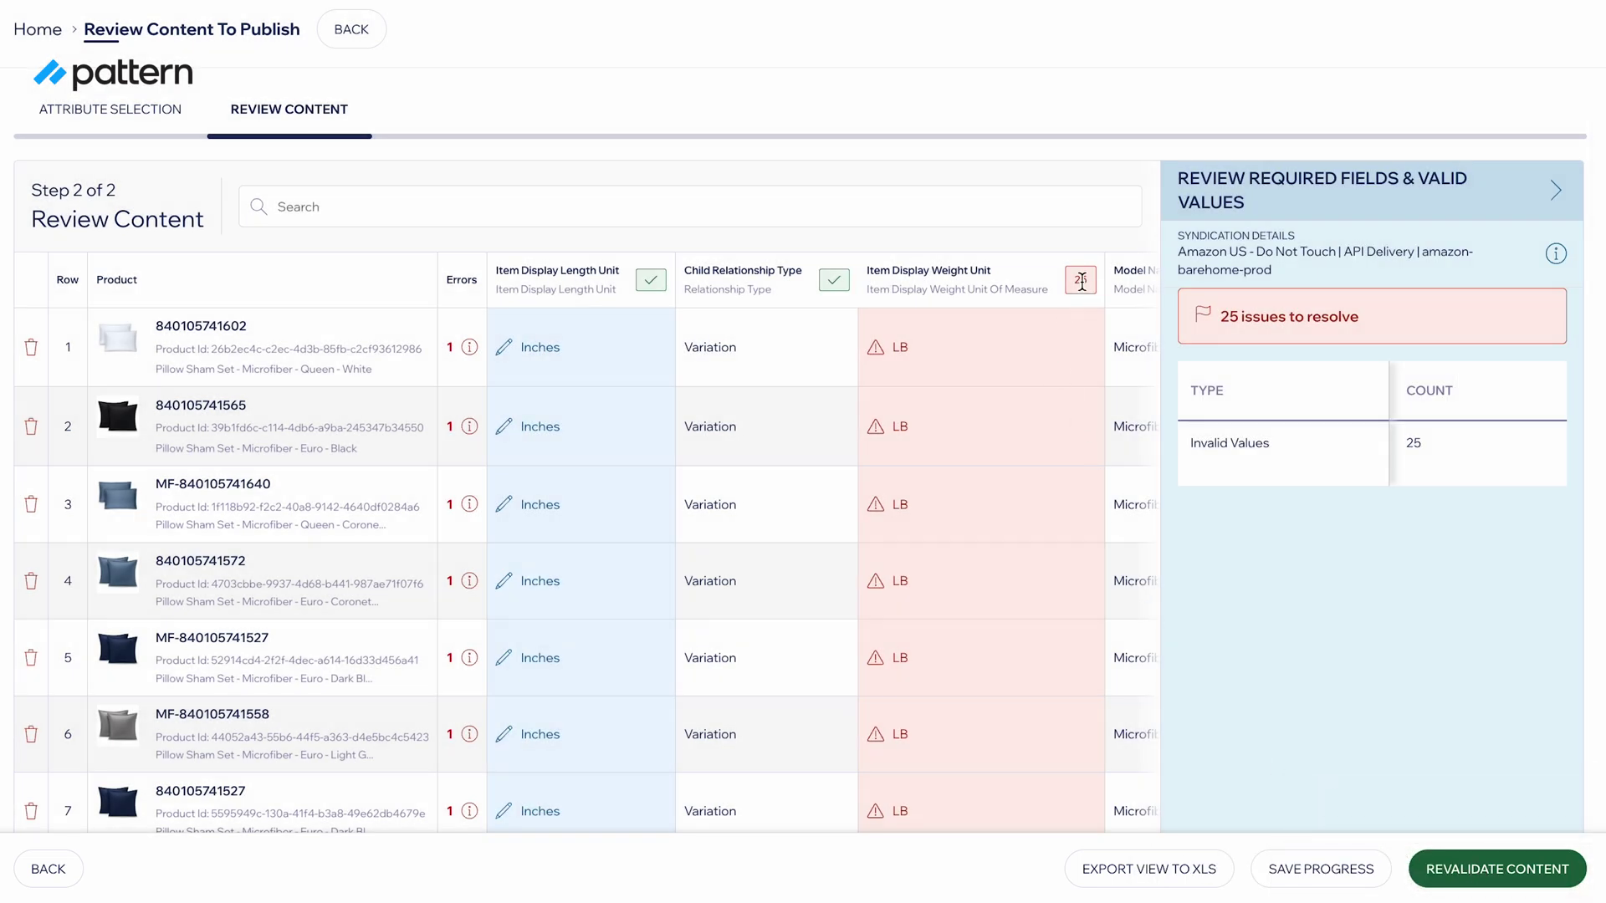
Step: Bulk-update the Item Display Weight Unit column to Pounds, save it, and revalidate the content to check the remaining columns
left_click(1081, 281)
left_click(1272, 164)
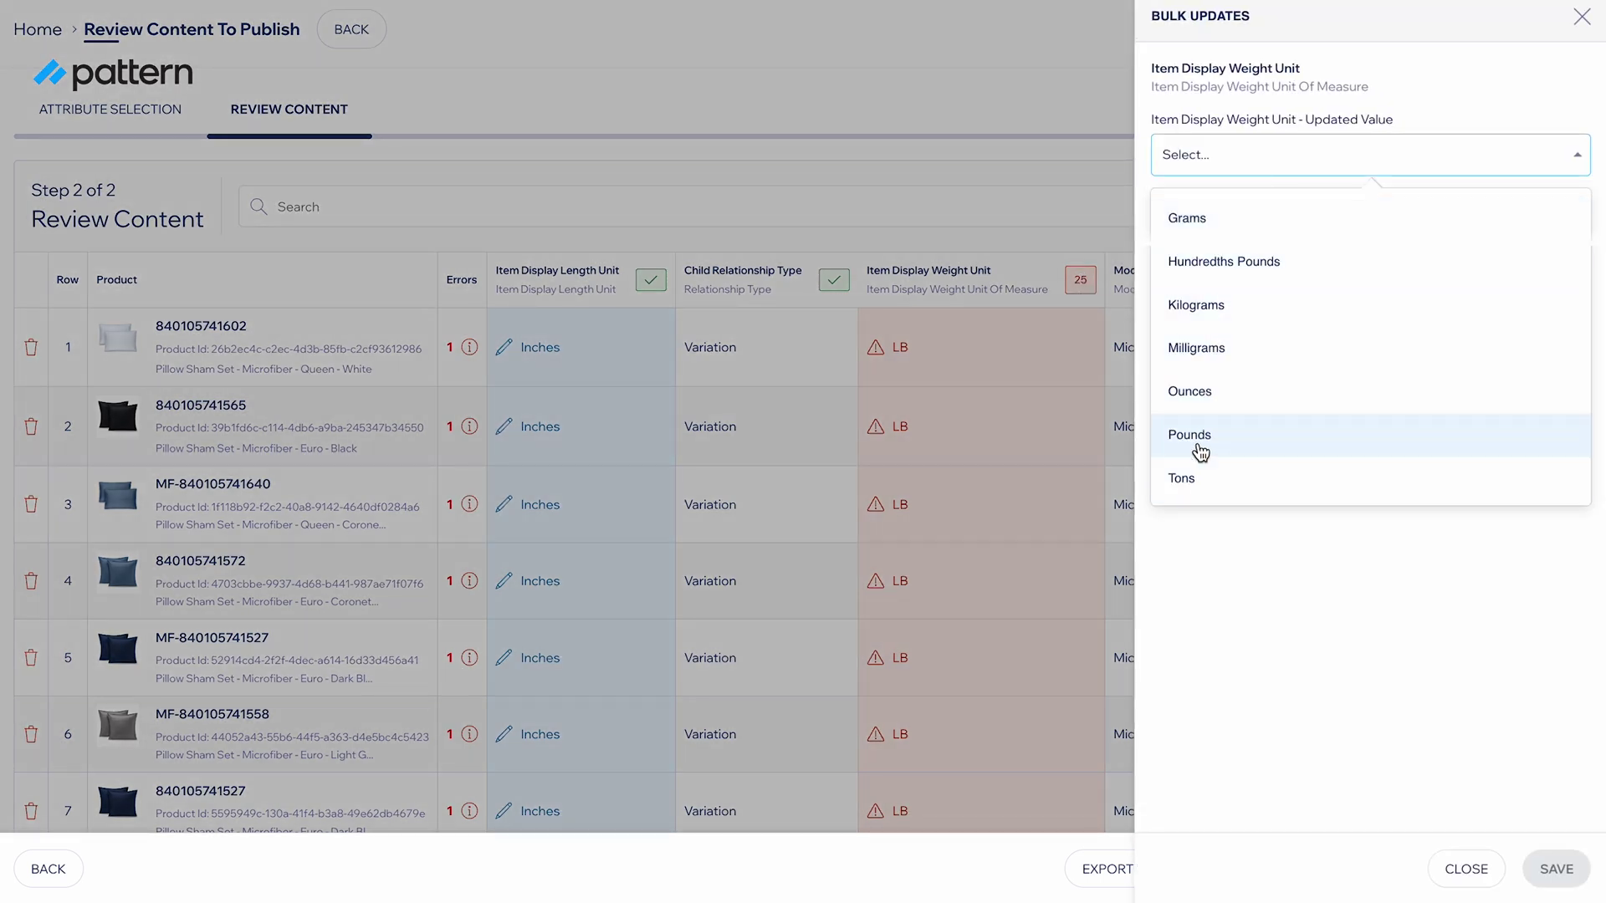
left_click(1204, 449)
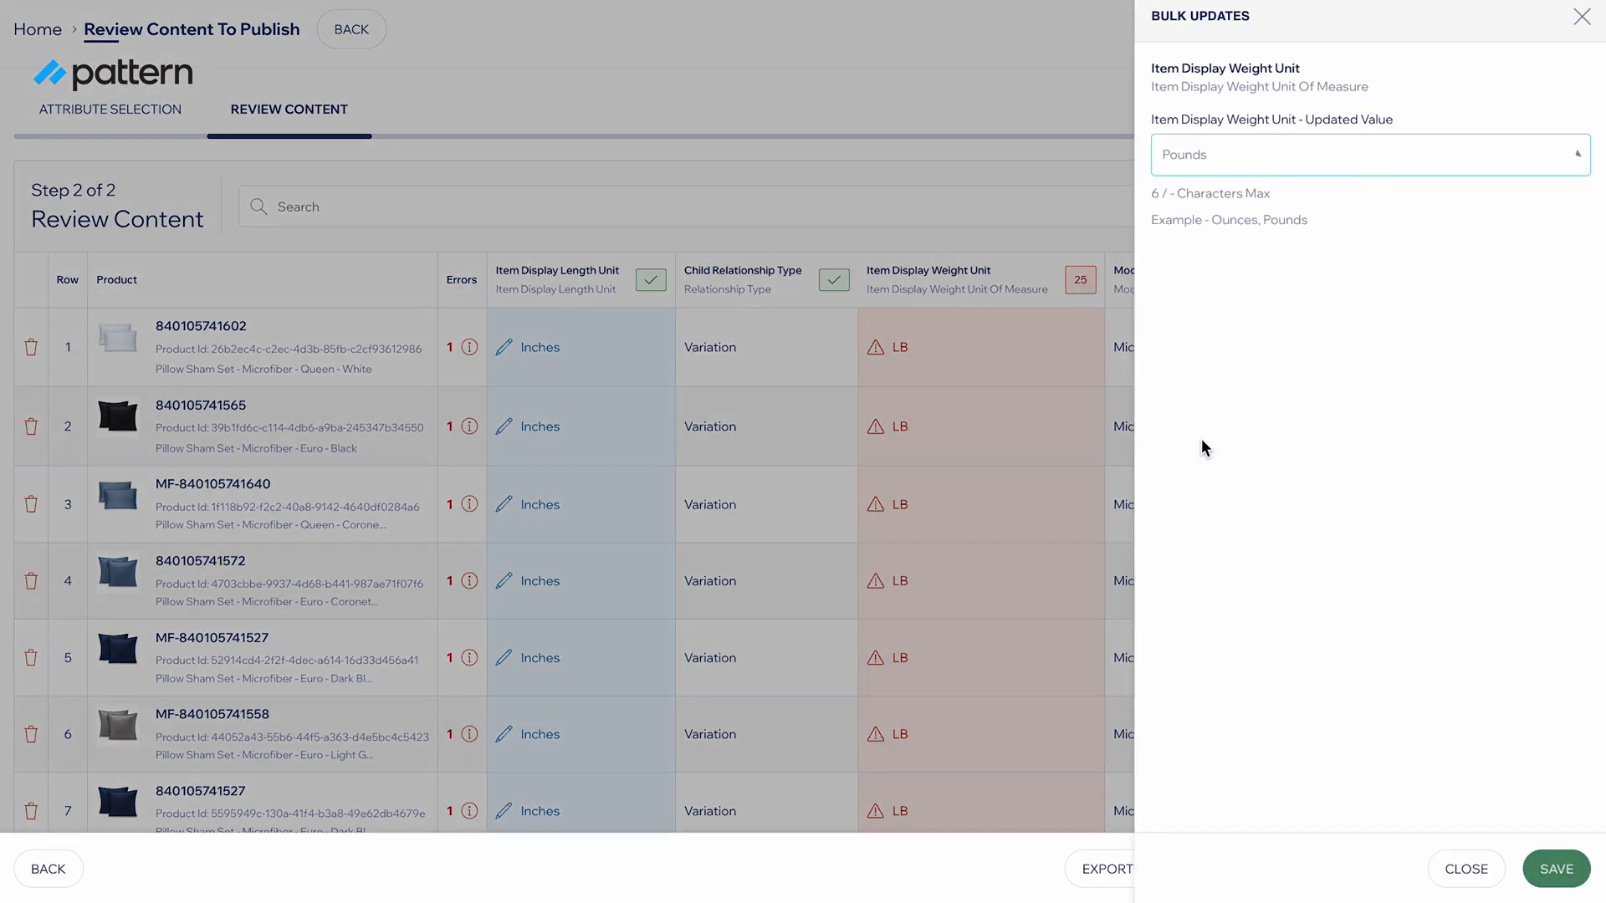
left_click(1558, 869)
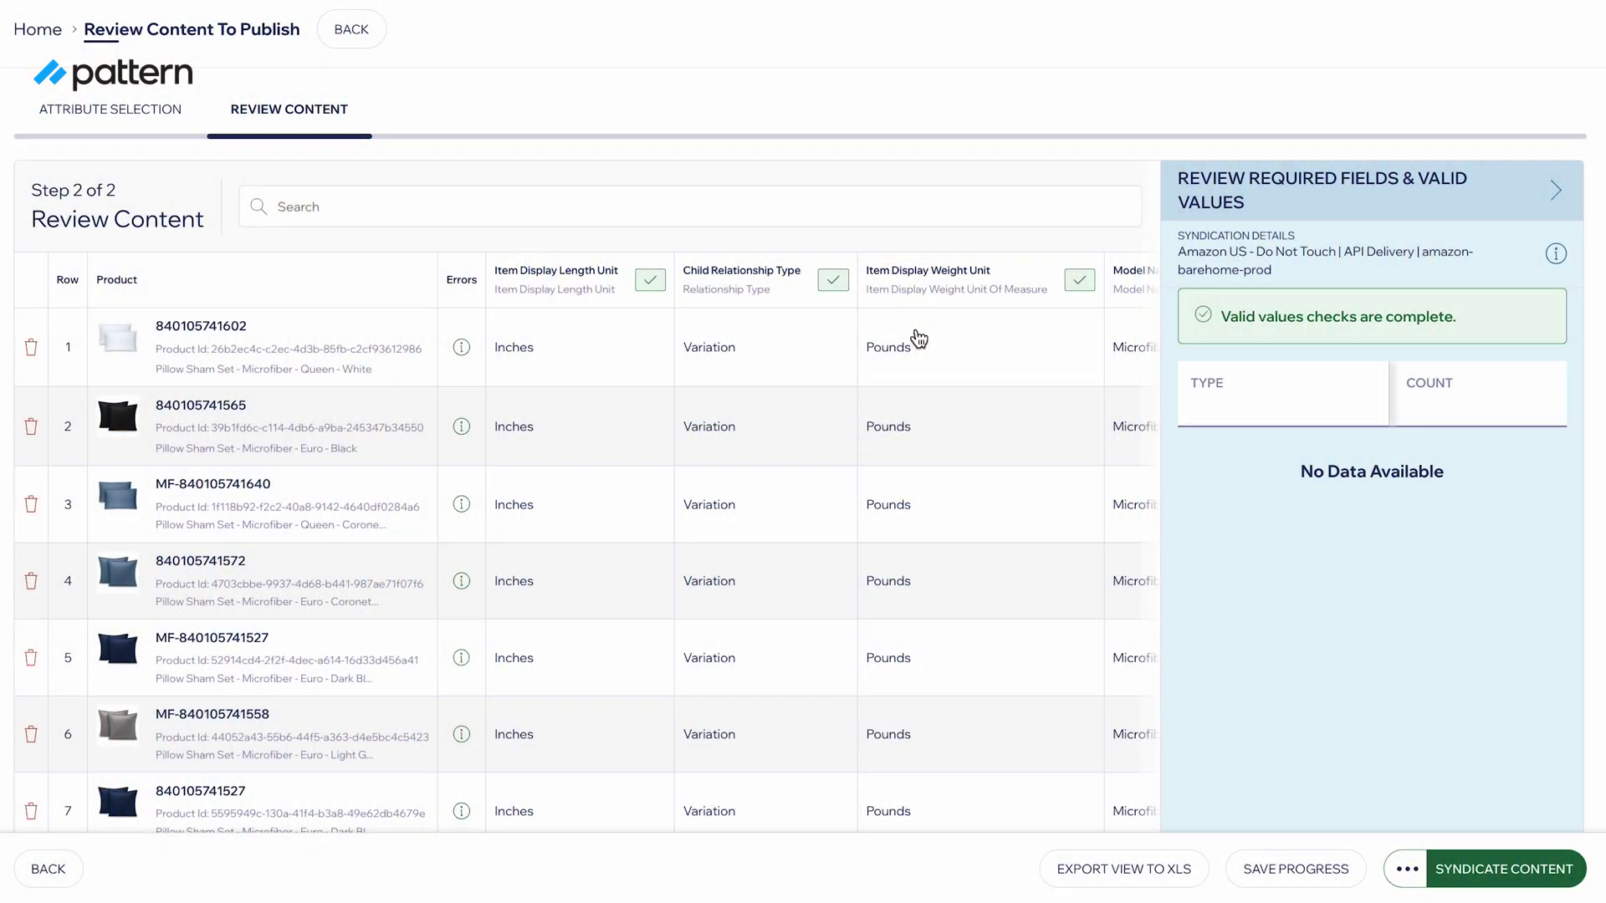
scroll(885, 356, "right", 3)
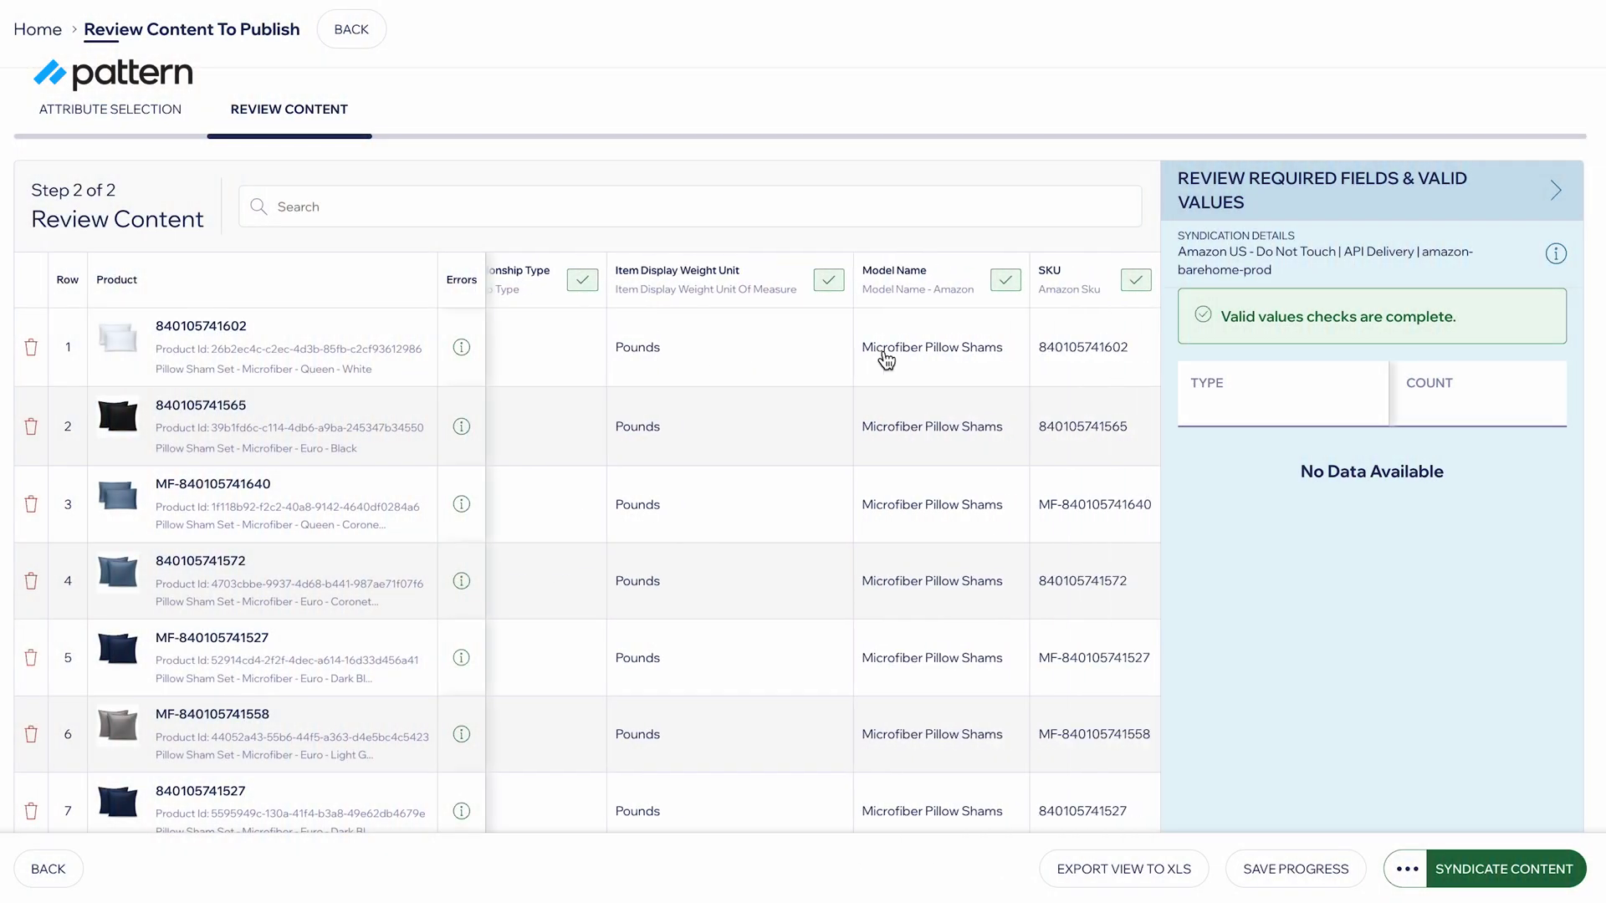